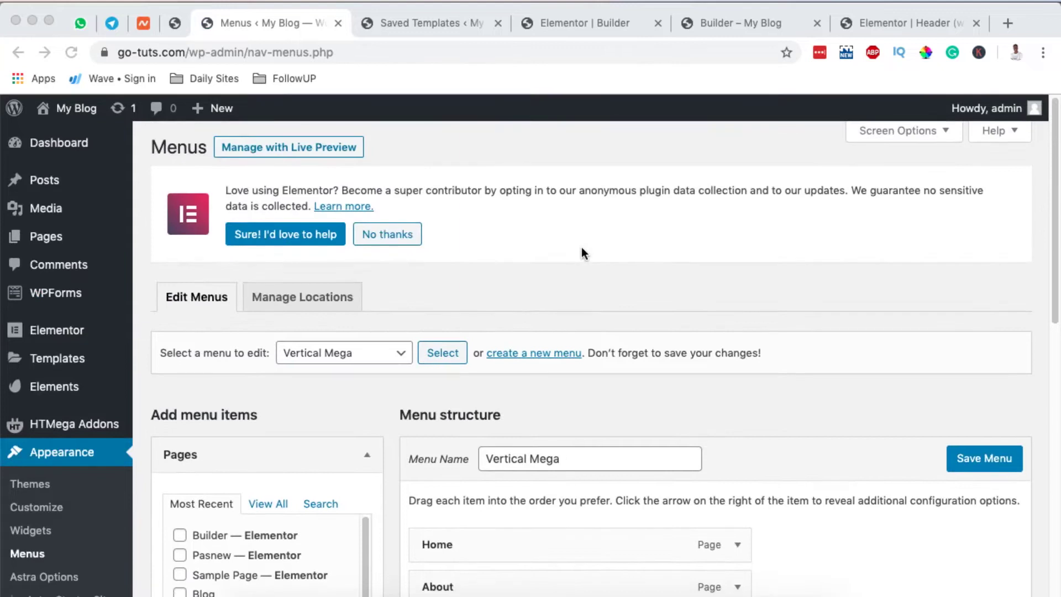
Start a new WordPress menu, leaving the current one, and create it with the name New Menu
left_click(550, 355)
left_click(660, 227)
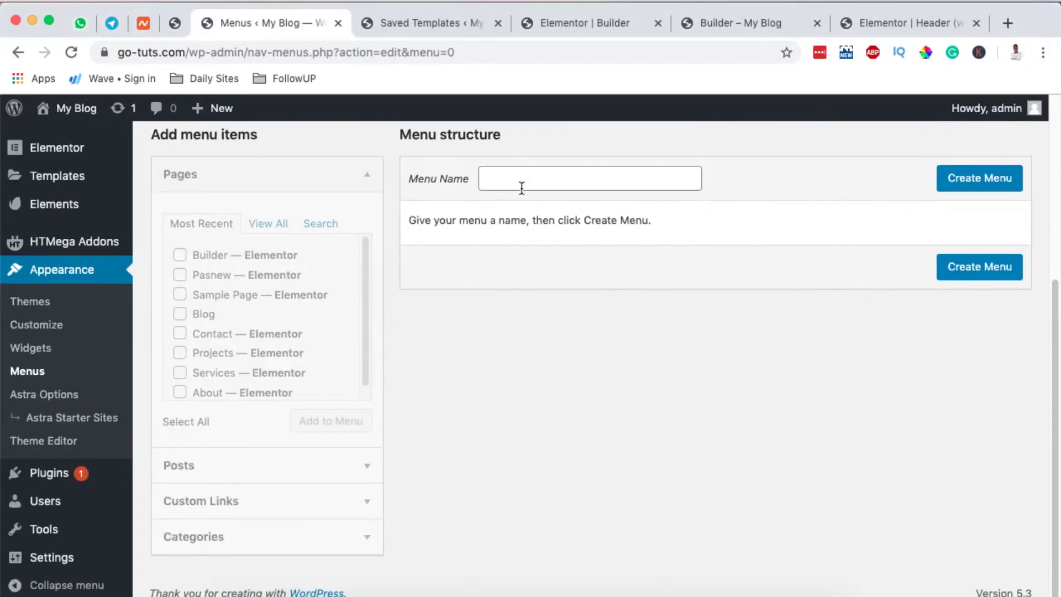
left_click(521, 186)
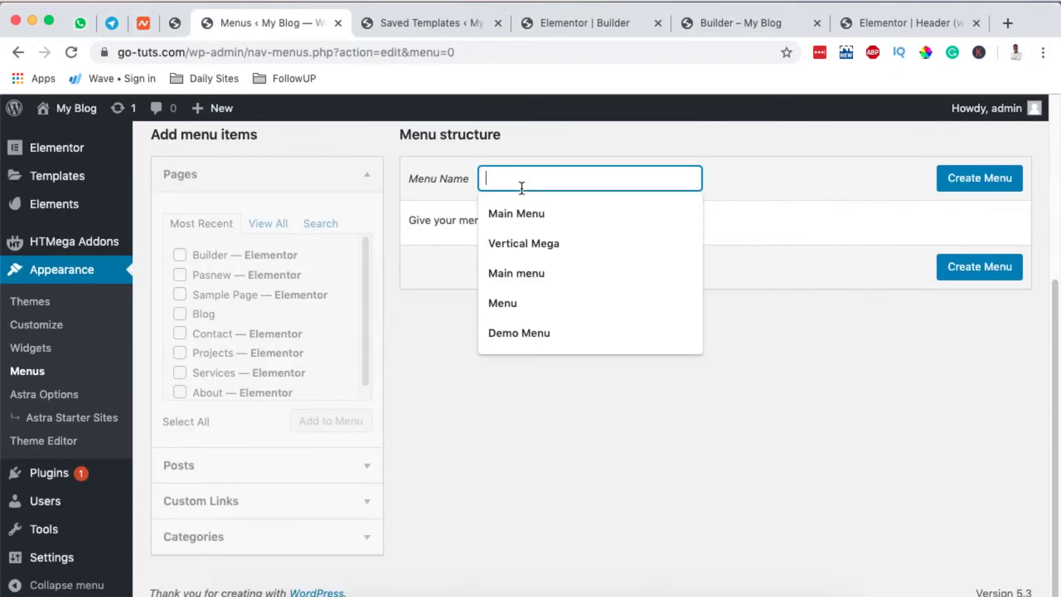
type("New m")
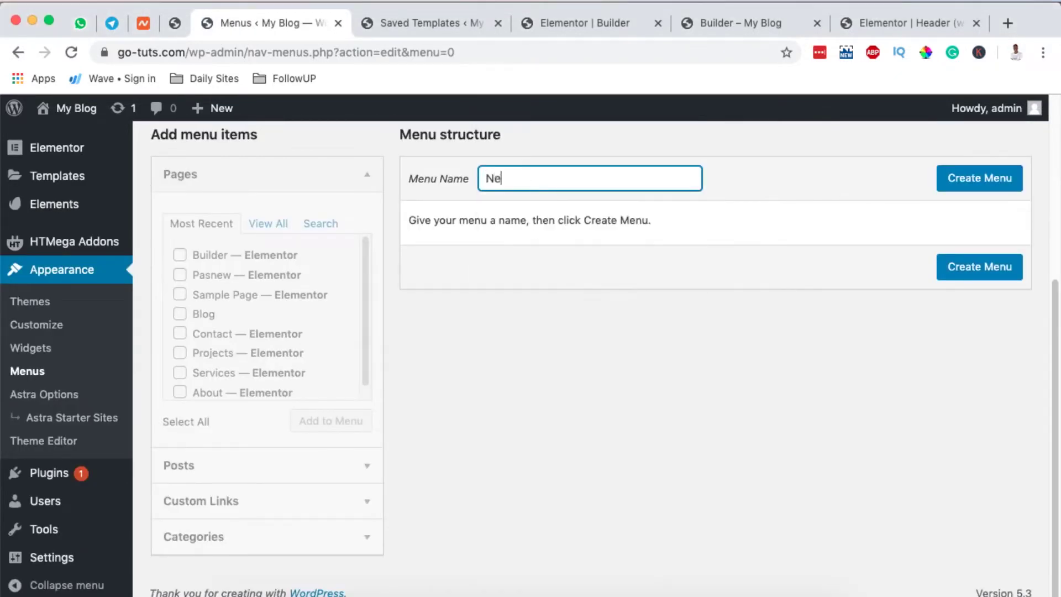
type("new")
key("BackSpace")
type("M")
type("ne")
key("BackSpace")
key("BackSpace")
type("en")
left_click(965, 184)
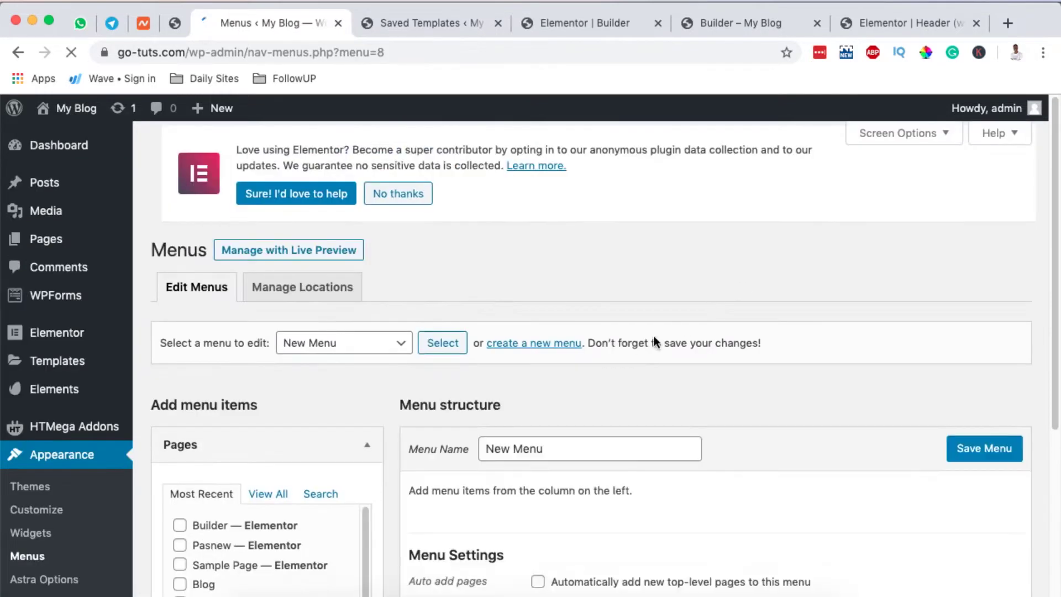
Add all of the site's pages to New Menu and save the menu
scroll(638, 342, "down", 5)
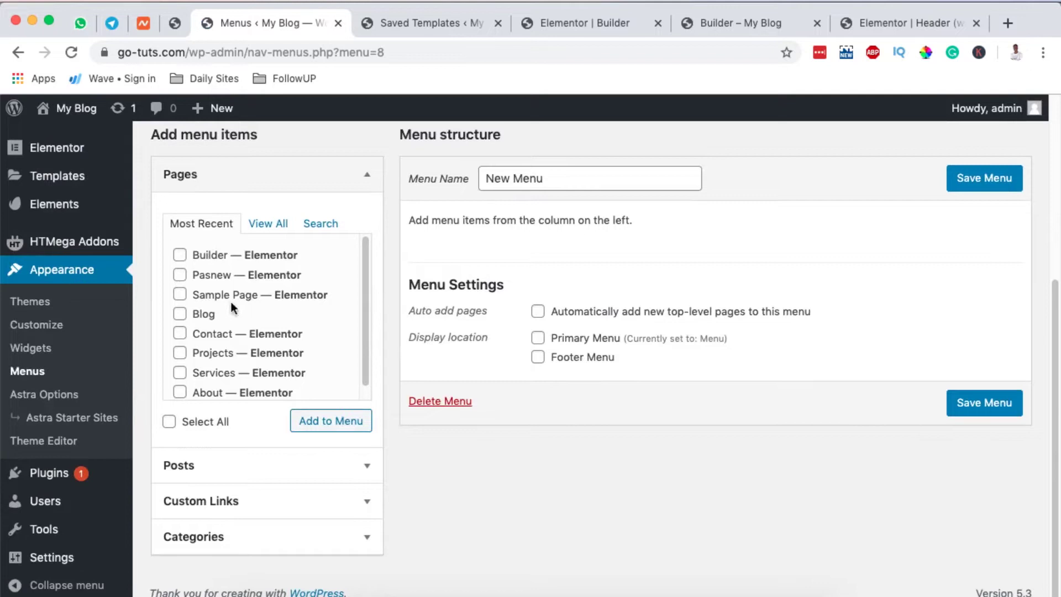
left_click(270, 225)
left_click(169, 422)
left_click(318, 423)
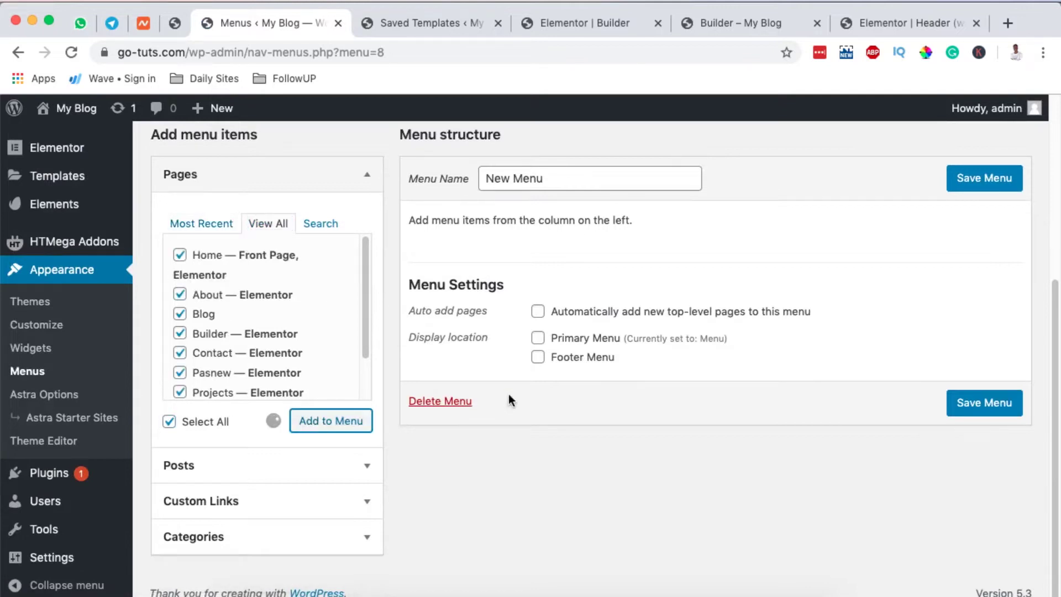
scroll(625, 398, "down", 5)
scroll(625, 399, "down", 3)
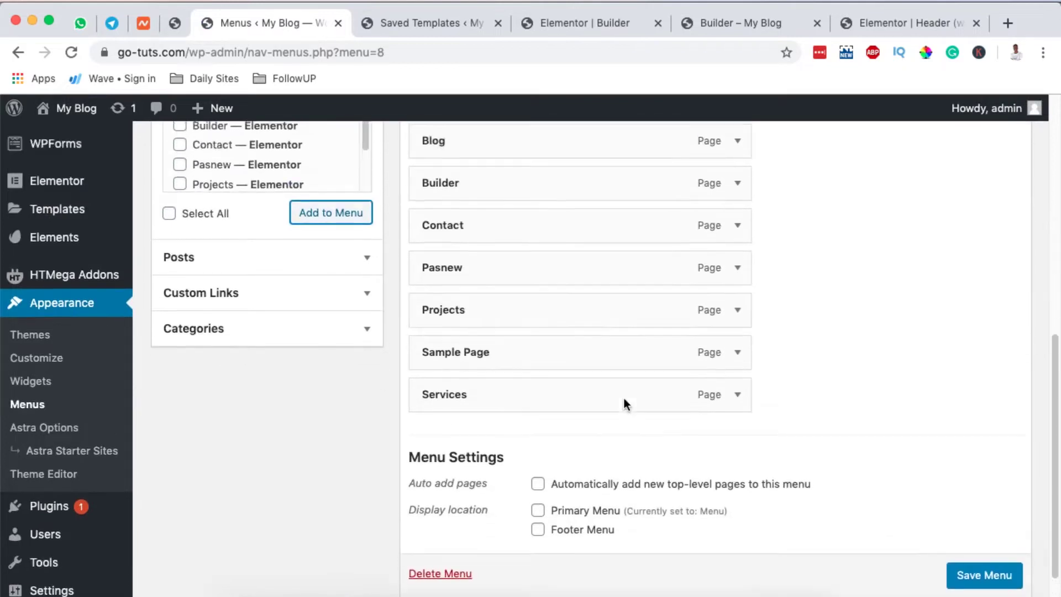
scroll(623, 396, "up", 8)
left_click(965, 178)
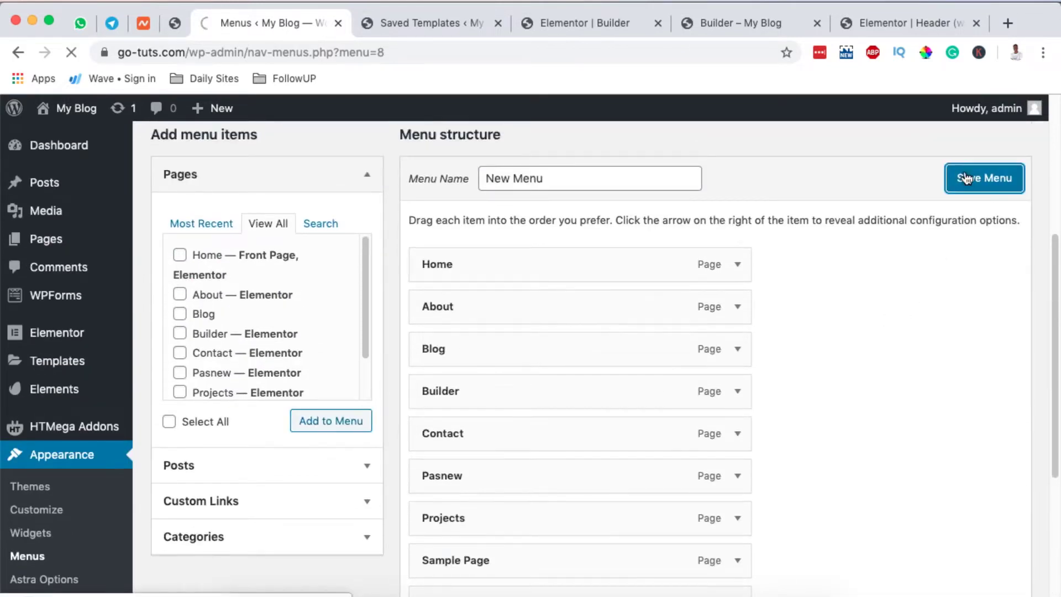
Delete New Menu and confirm its removal
scroll(847, 368, "down", 5)
scroll(848, 369, "up", 4)
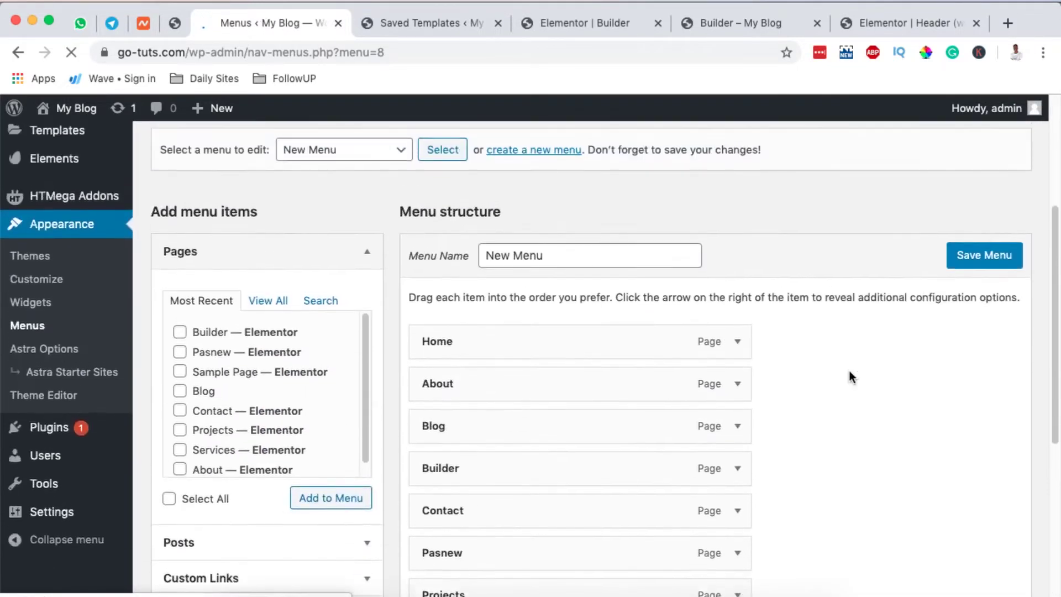
scroll(849, 370, "down", 5)
scroll(787, 459, "down", 5)
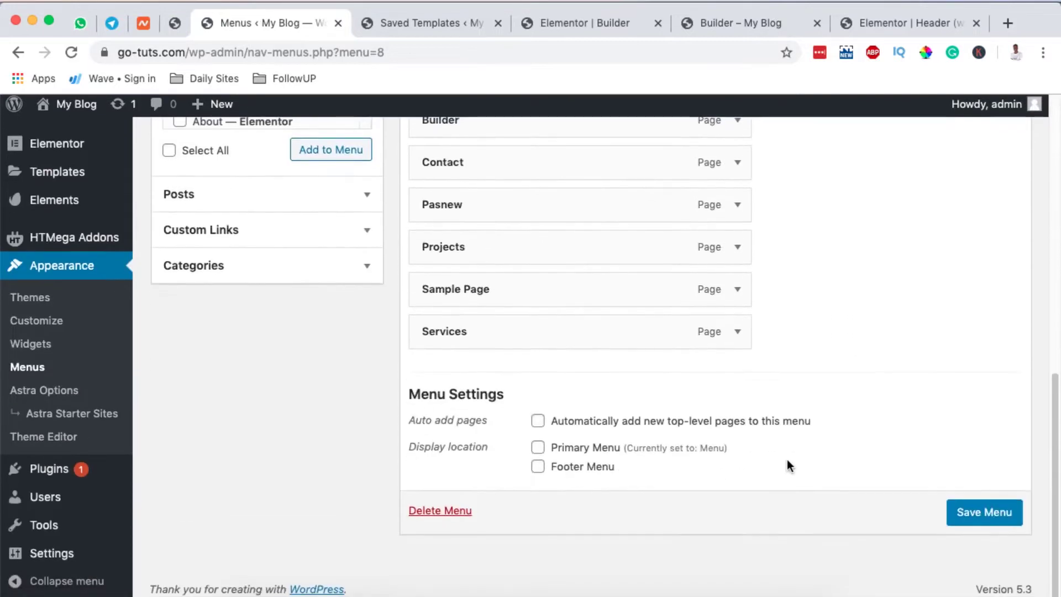
left_click(456, 517)
left_click(684, 168)
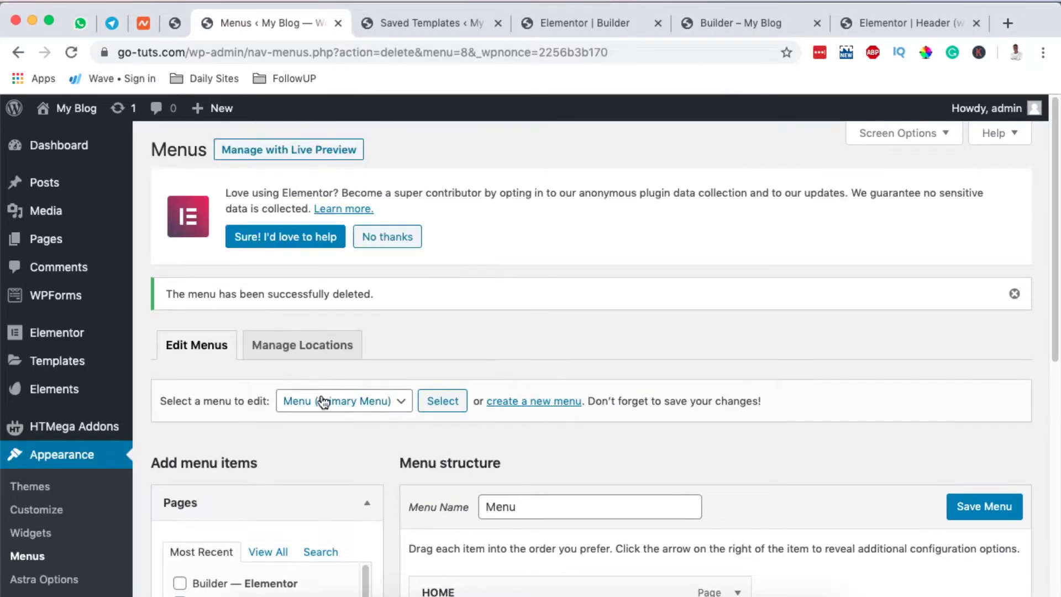
Load the Vertical Mega menu for editing, leaving the current menu without saving
left_click(321, 401)
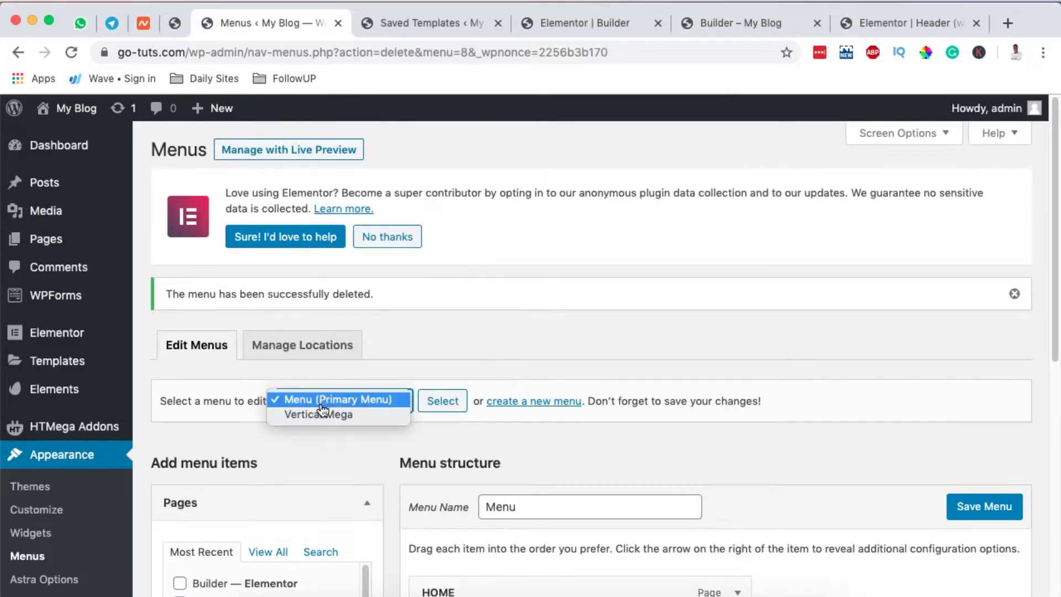
left_click(319, 415)
left_click(437, 399)
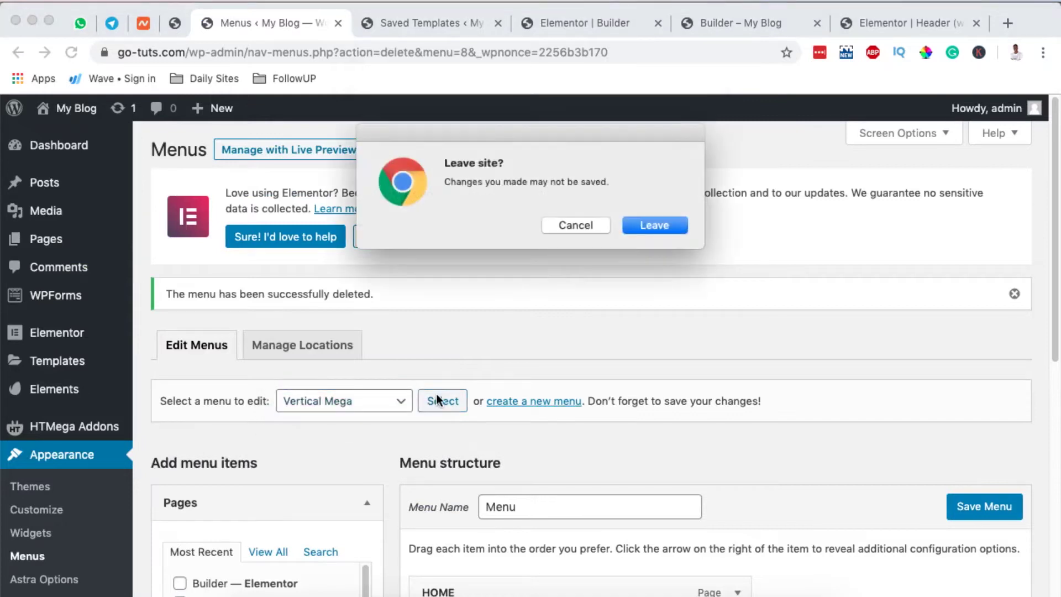
left_click(647, 221)
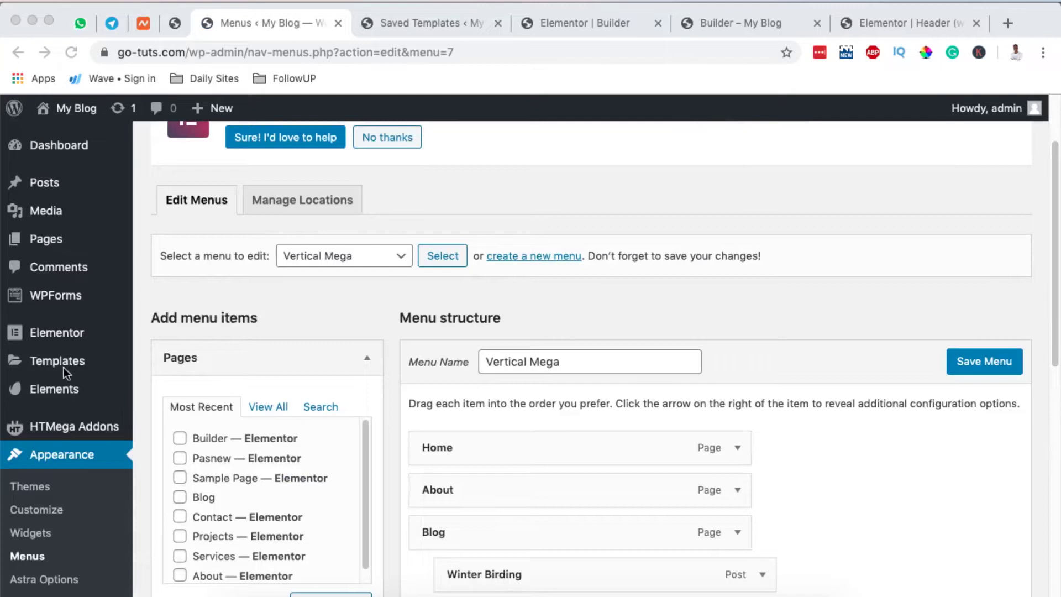
Leave the menu editor for adding plugins and search the plugin directory for "Ht mega"
scroll(35, 549, "down", 4)
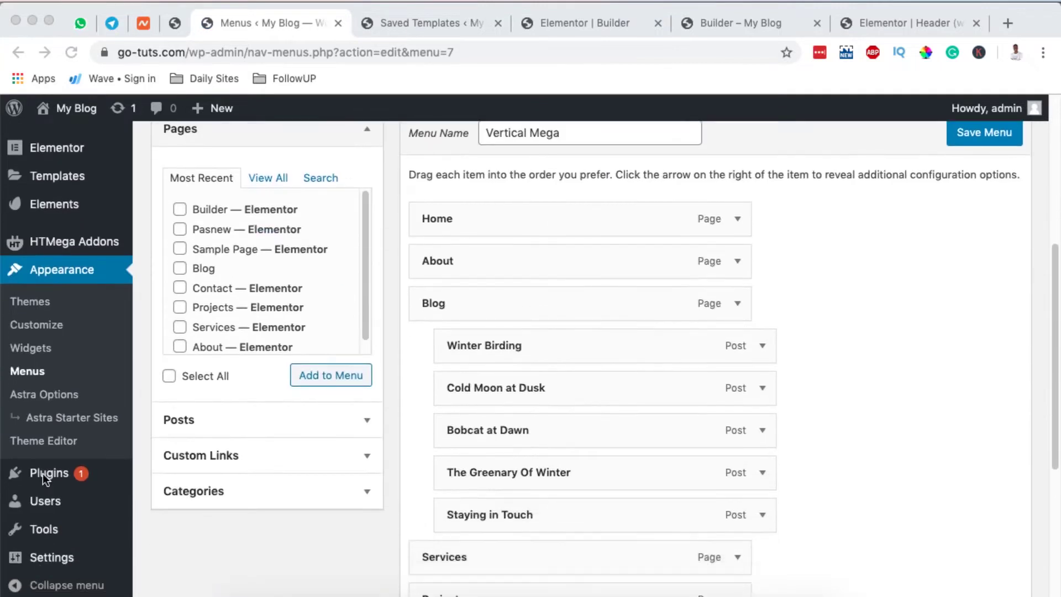
mouse_move(42, 473)
left_click(178, 502)
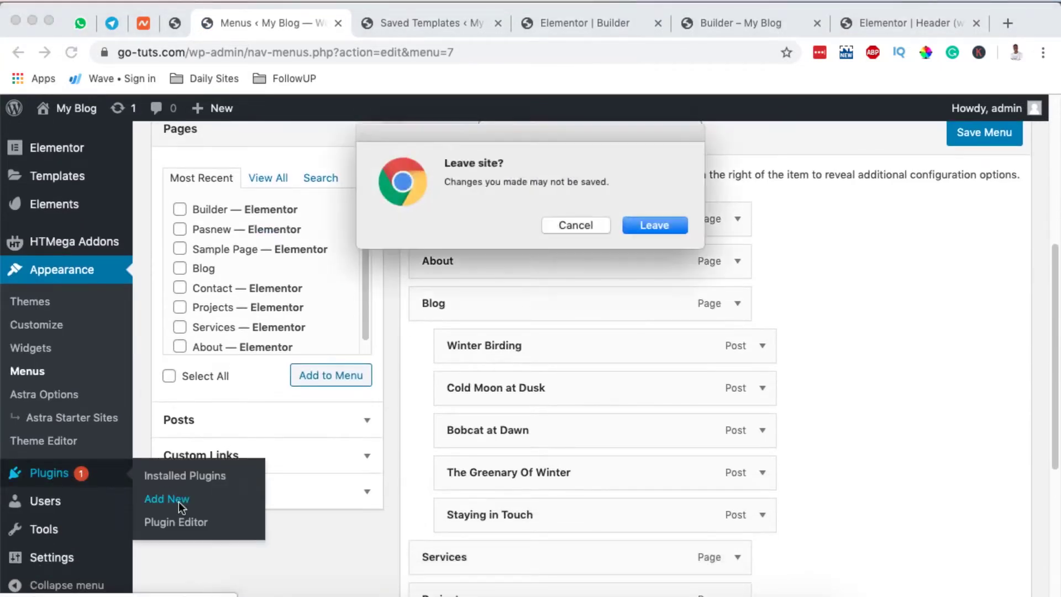
left_click(653, 225)
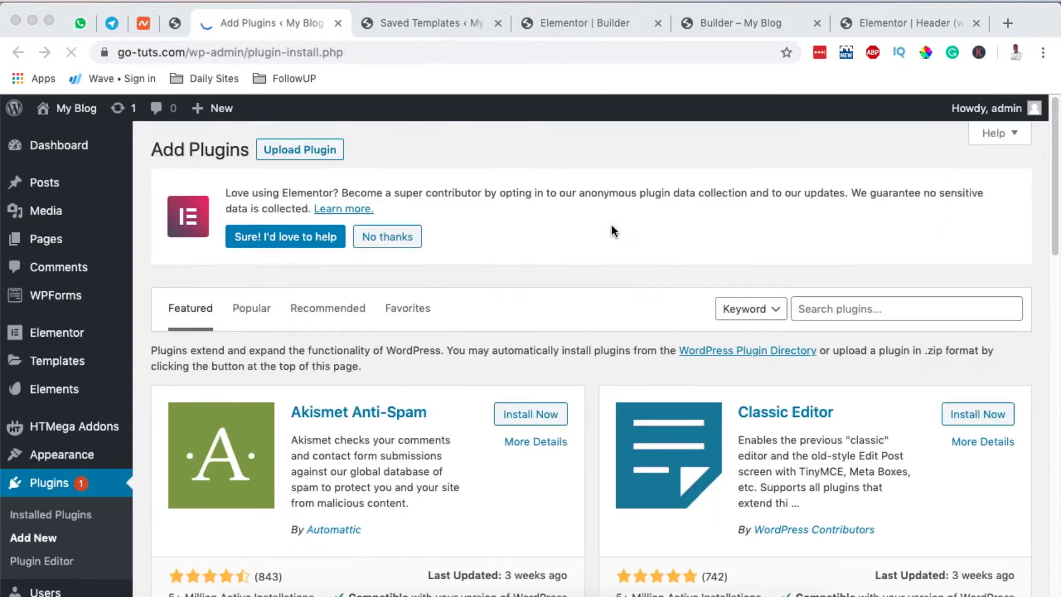
left_click(818, 311)
left_click(835, 304)
type("Ht mega")
scroll(604, 349, "down", 1)
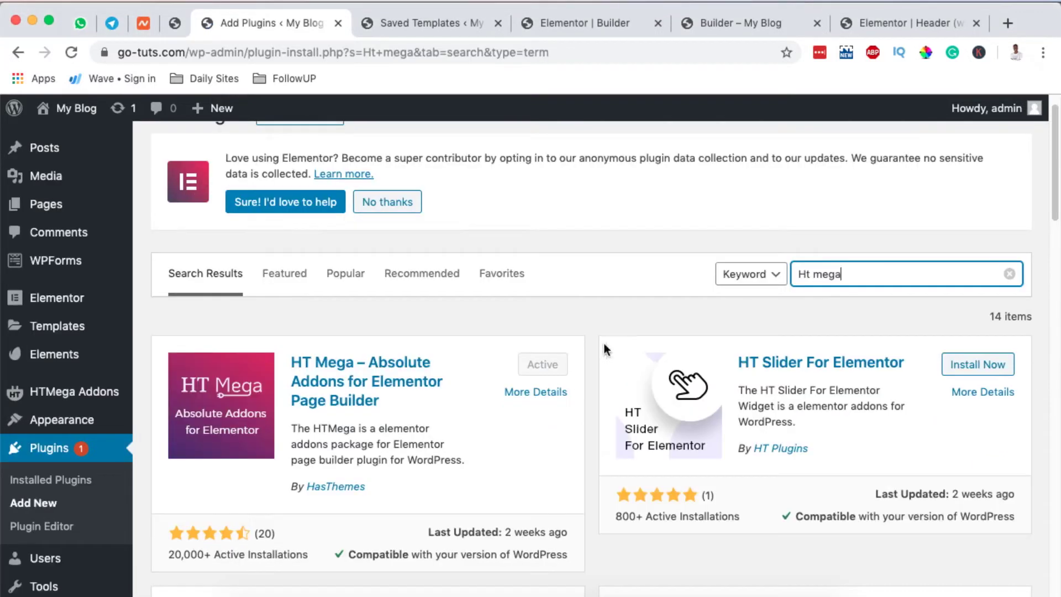
In HTMega's advance addons settings, switch Menu Builder off and on again and save the changes
left_click(78, 396)
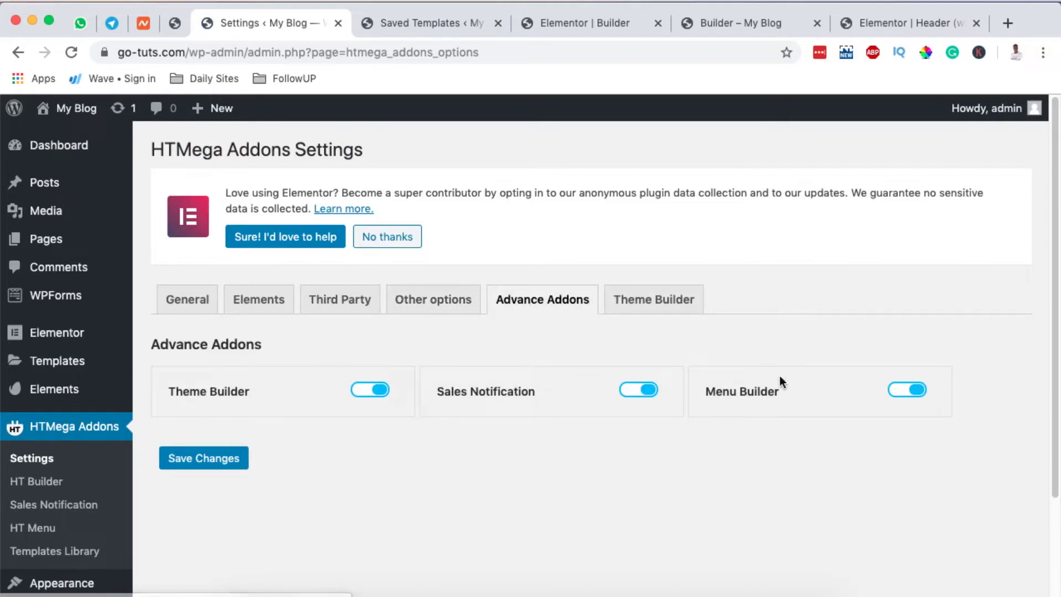
left_click(895, 393)
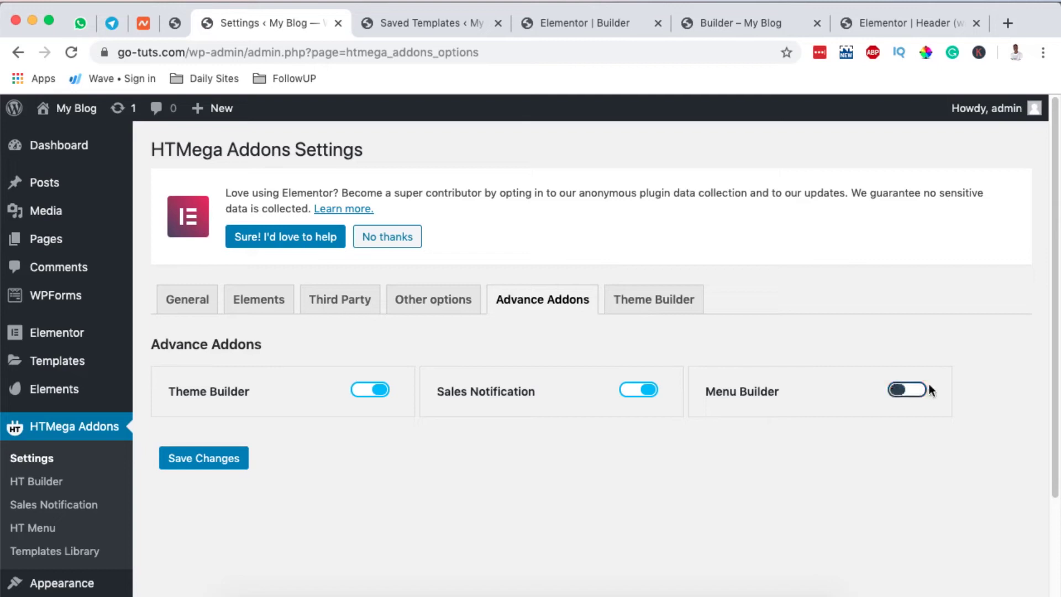
left_click(917, 392)
left_click(220, 459)
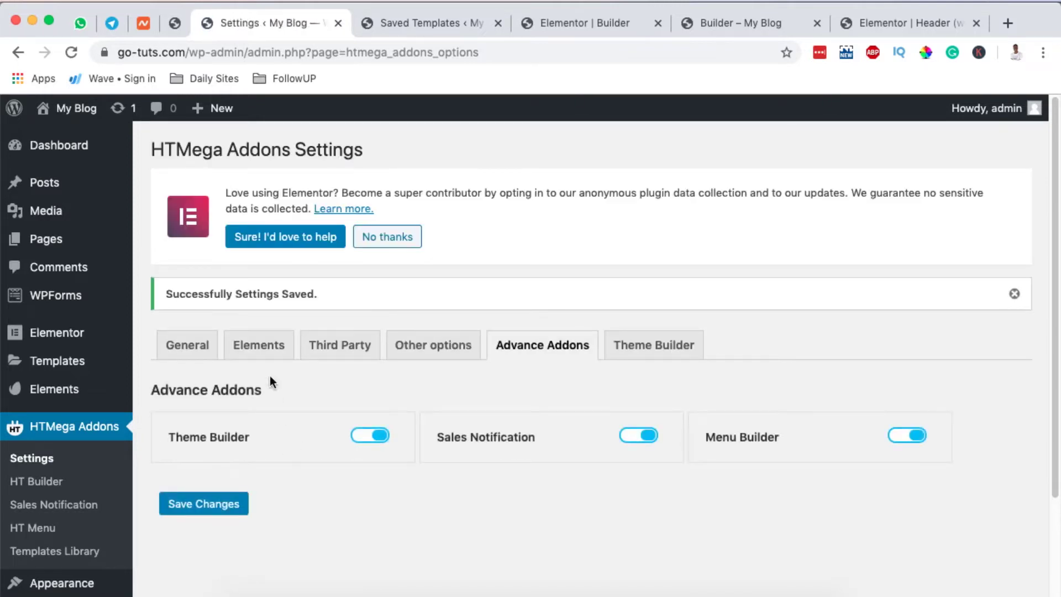
Look through the list of HTMega elements and their on/off switches
left_click(259, 348)
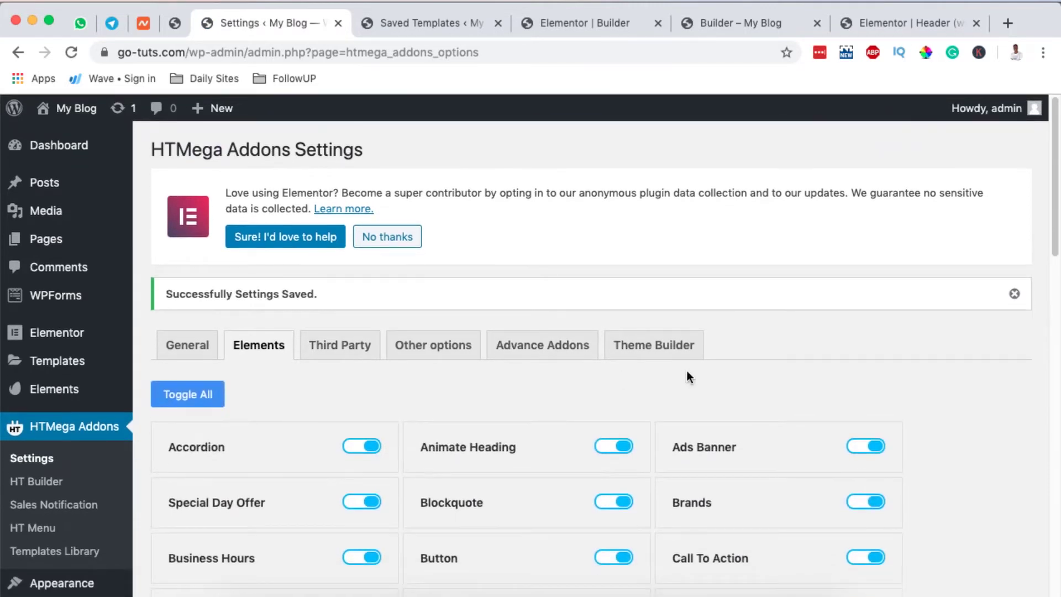
scroll(687, 370, "down", 5)
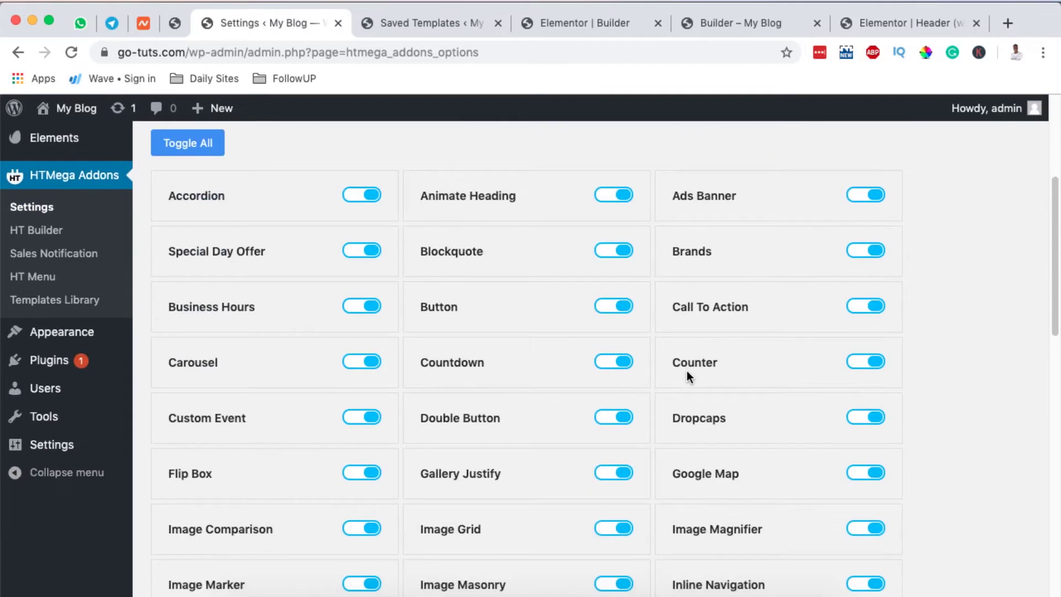
scroll(686, 370, "down", 8)
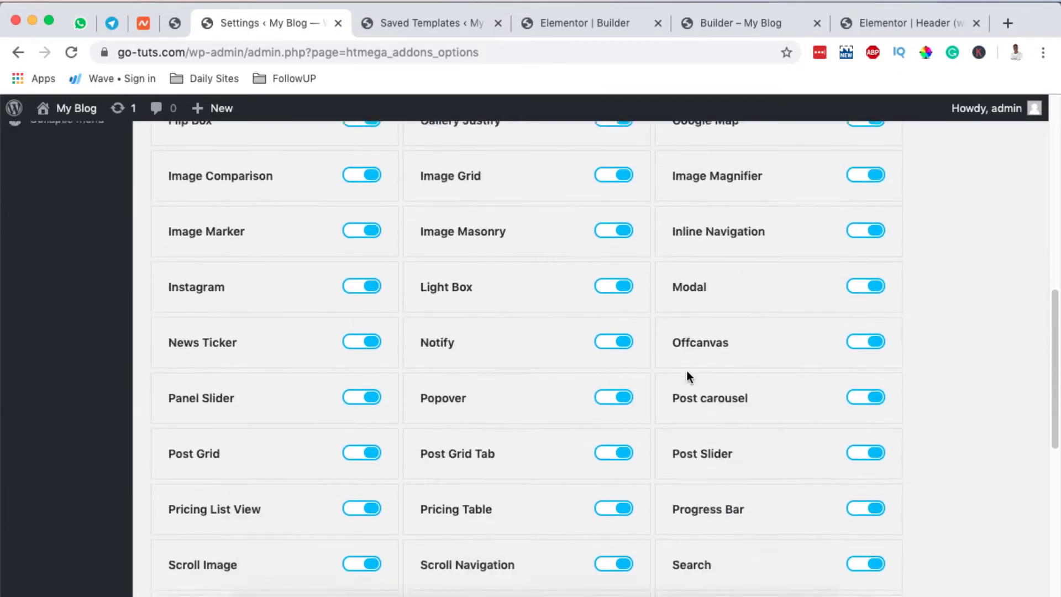
scroll(689, 376, "down", 8)
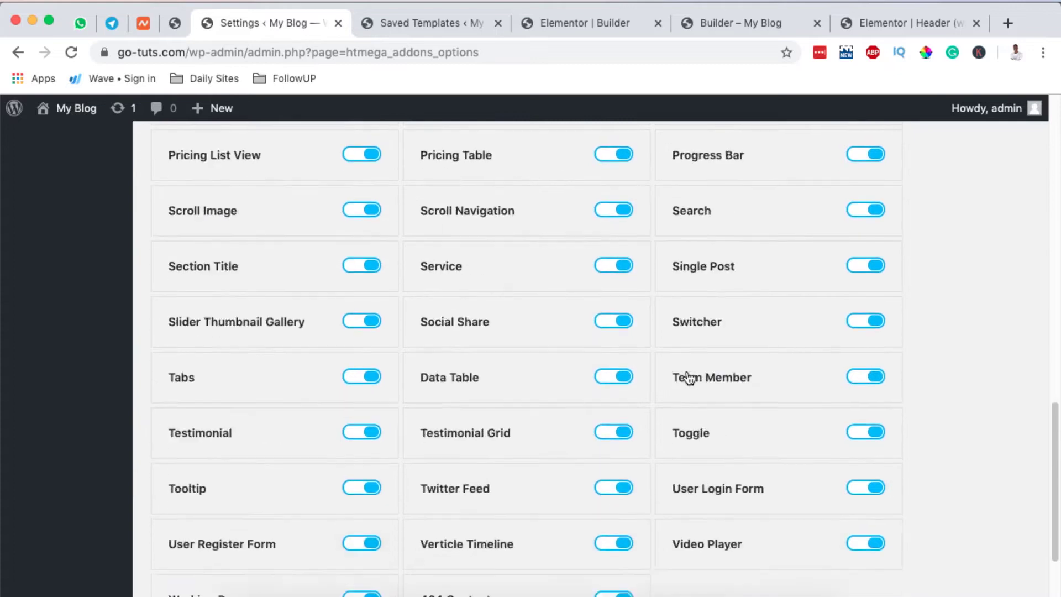
scroll(688, 376, "up", 14)
scroll(687, 372, "up", 6)
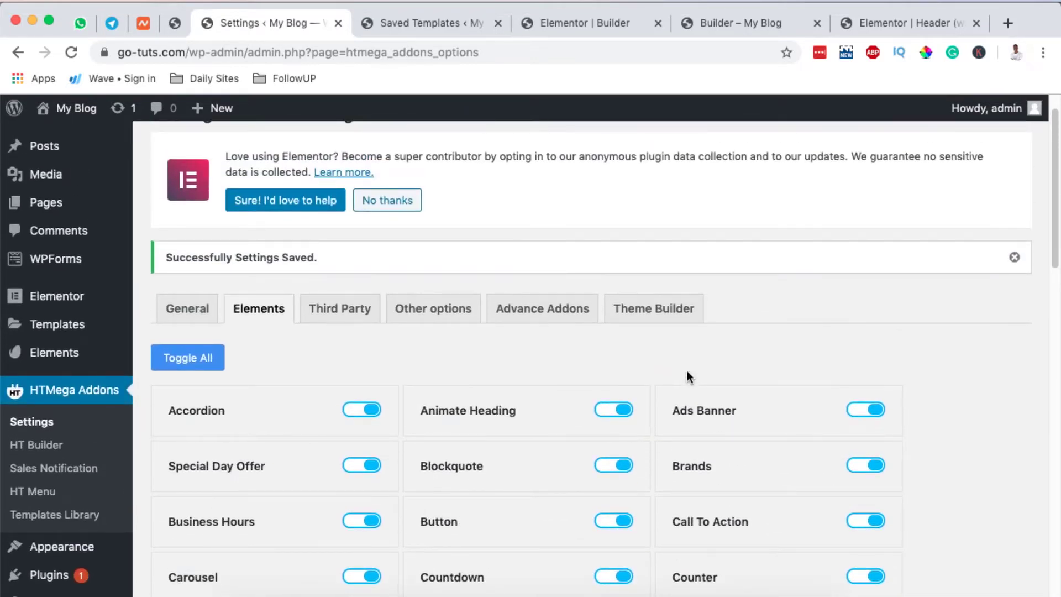
Open the HT Menu settings and review the color and width options for menu items, sub menus and mega menus
left_click(16, 492)
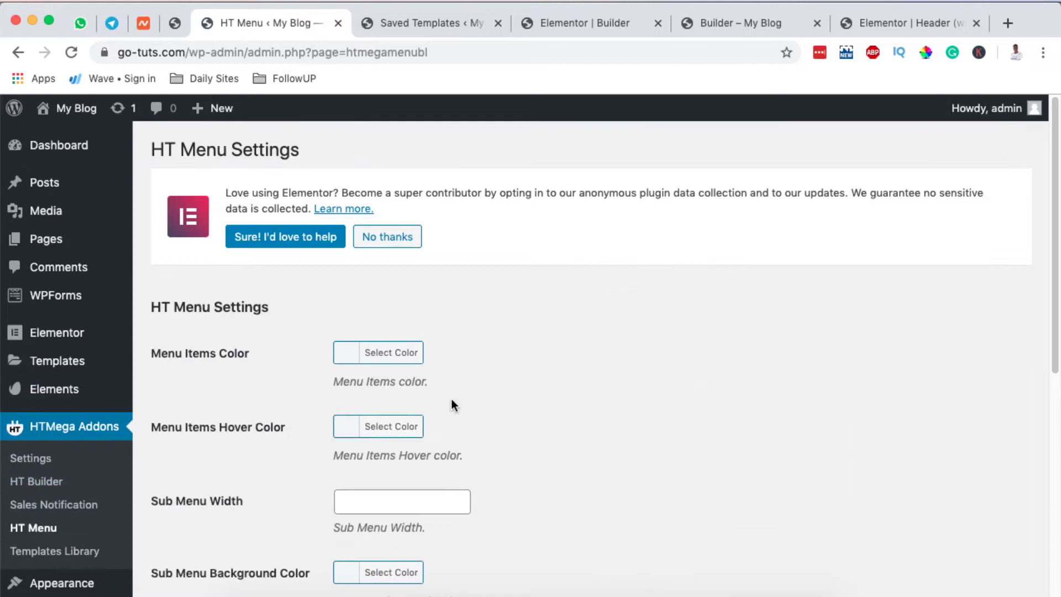
scroll(451, 399, "down", 3)
scroll(452, 405, "down", 2)
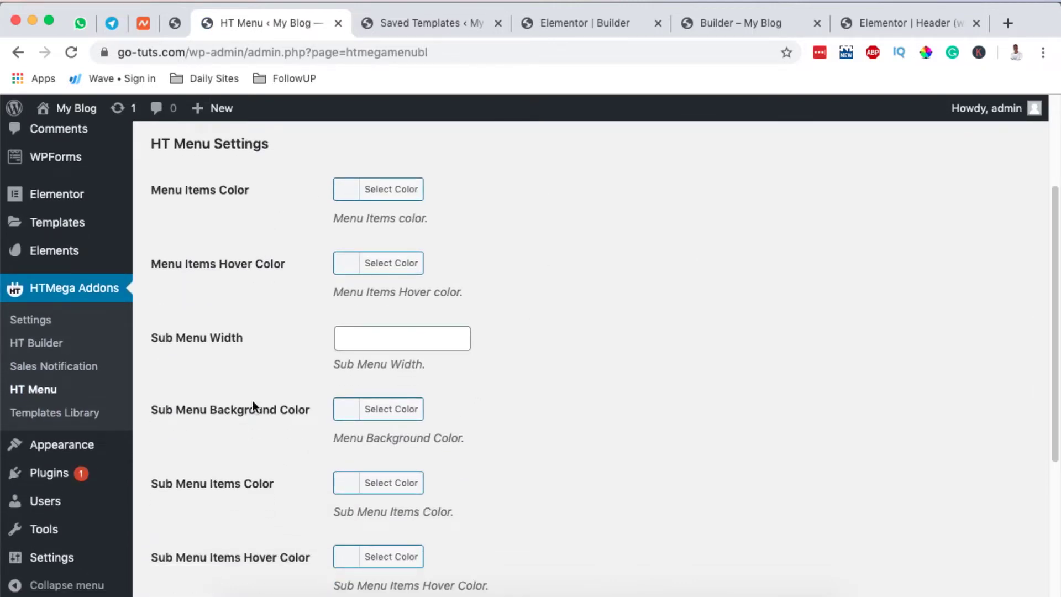
scroll(252, 397, "down", 7)
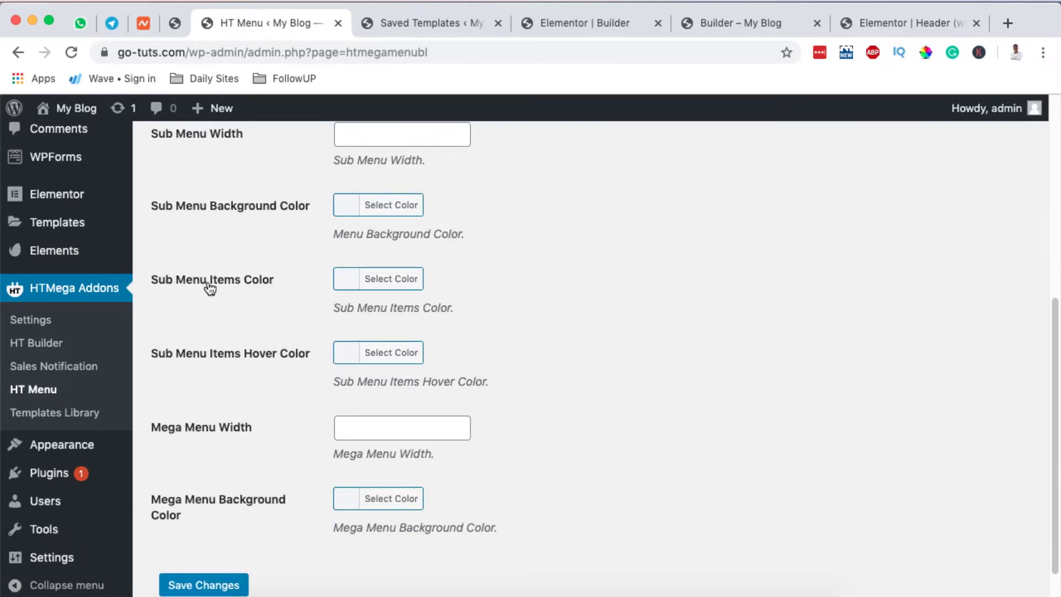
scroll(257, 287, "up", 9)
scroll(257, 283, "up", 3)
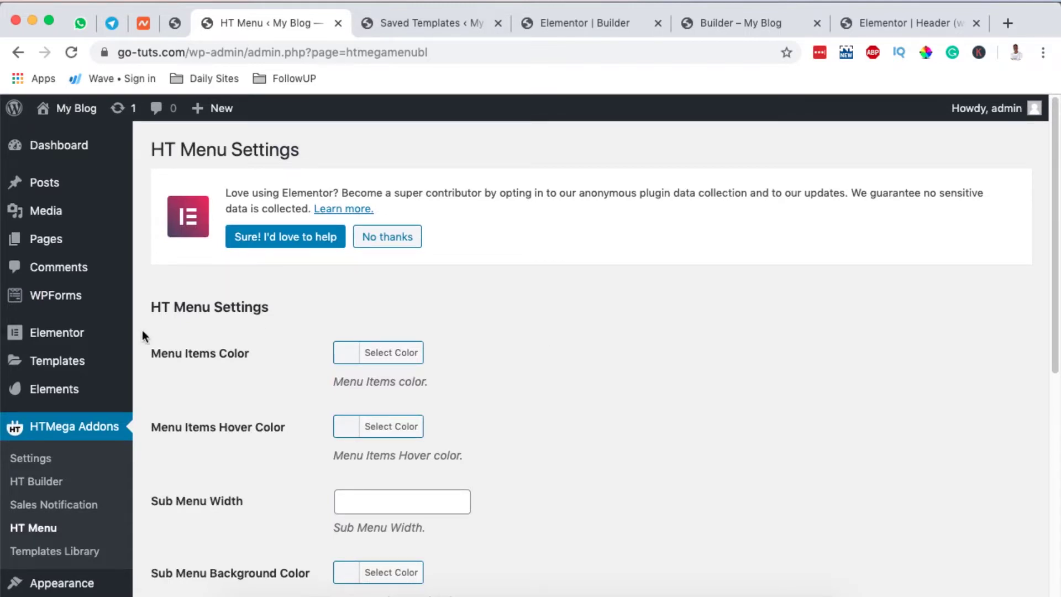
Open the saved Header (with Nav) template in Elementor from the saved templates and look over its sections
mouse_move(50, 360)
left_click(221, 365)
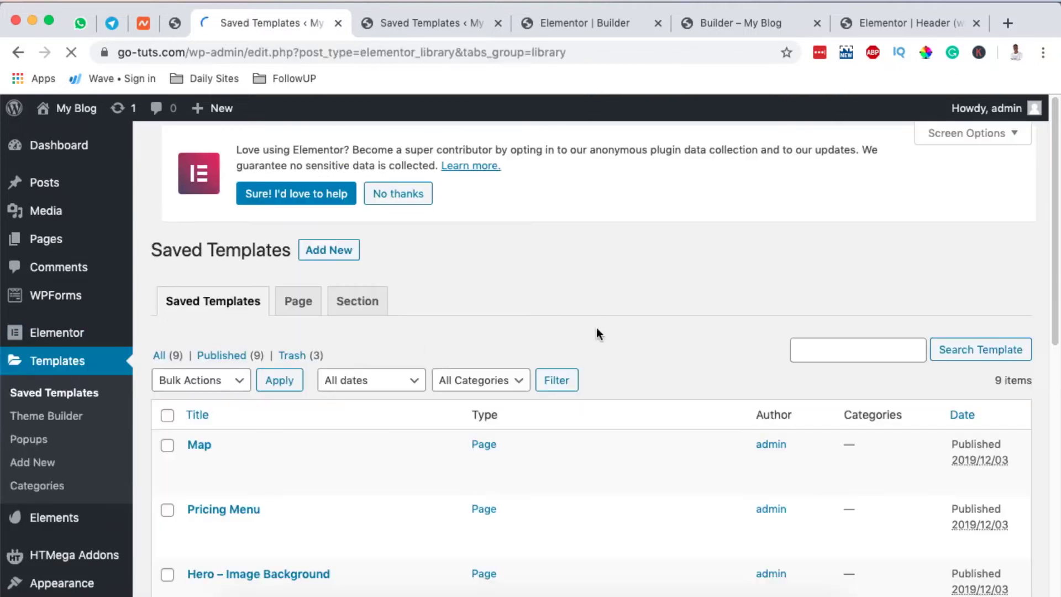
scroll(596, 334, "down", 10)
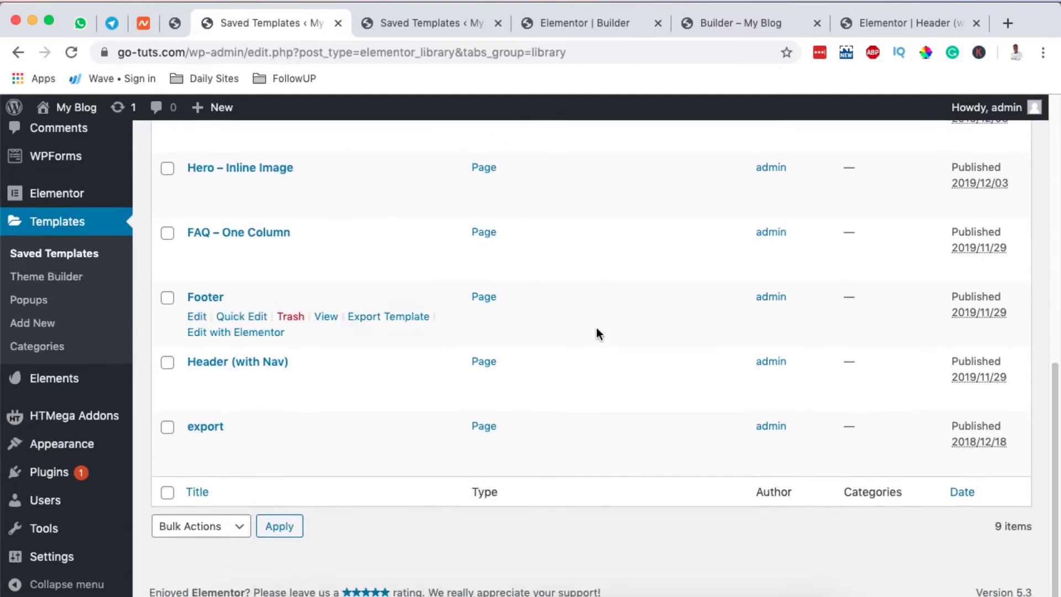
left_click(236, 397)
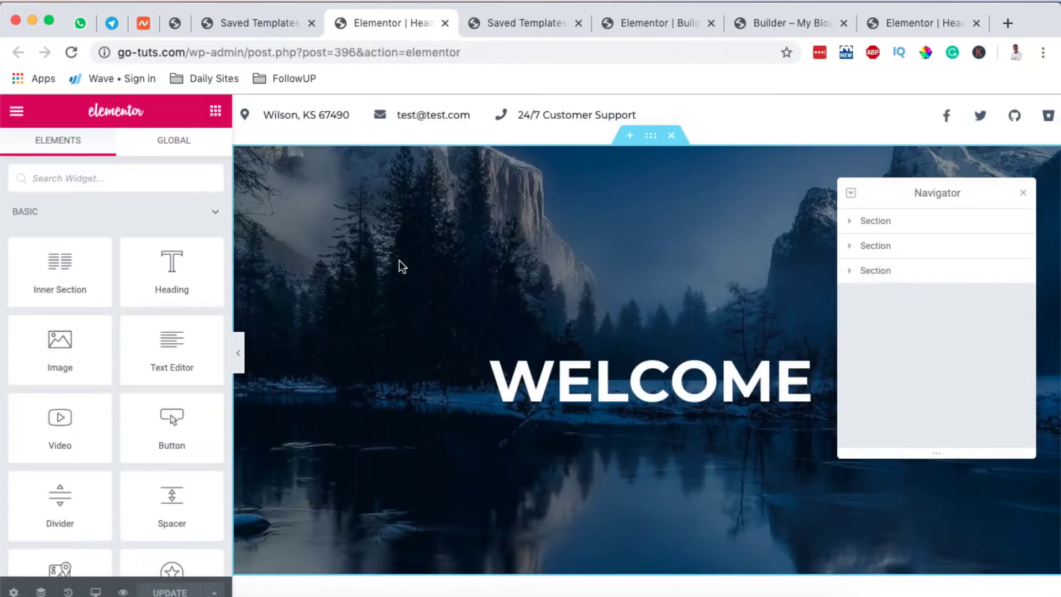
scroll(399, 260, "down", 10)
scroll(402, 267, "up", 7)
Return to the Saved Templates page and go back to the beginning of its list
key("ctrl+shift+Tab")
scroll(240, 167, "up", 3)
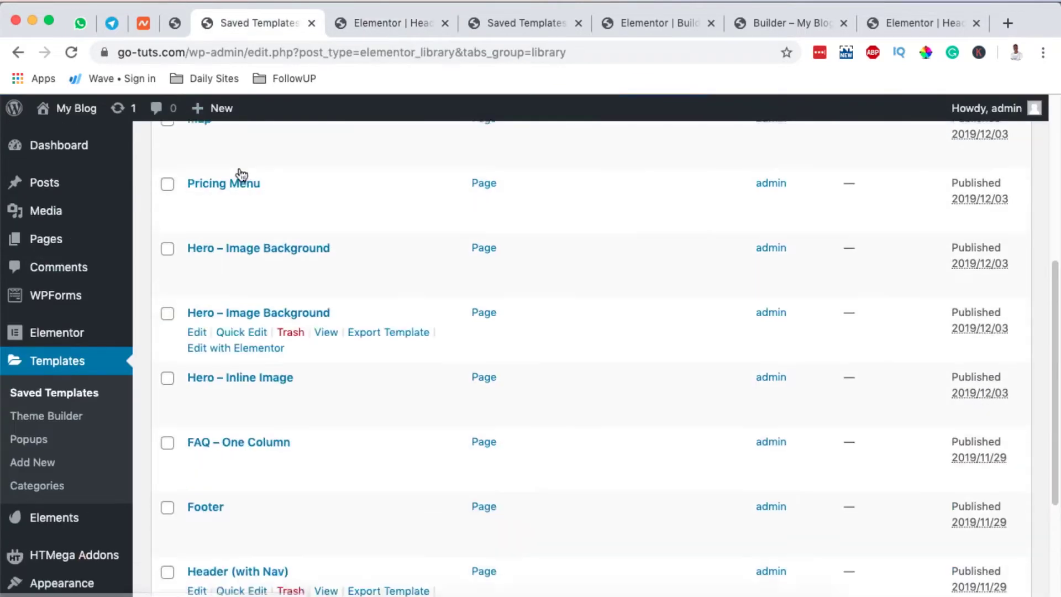
scroll(240, 168, "up", 7)
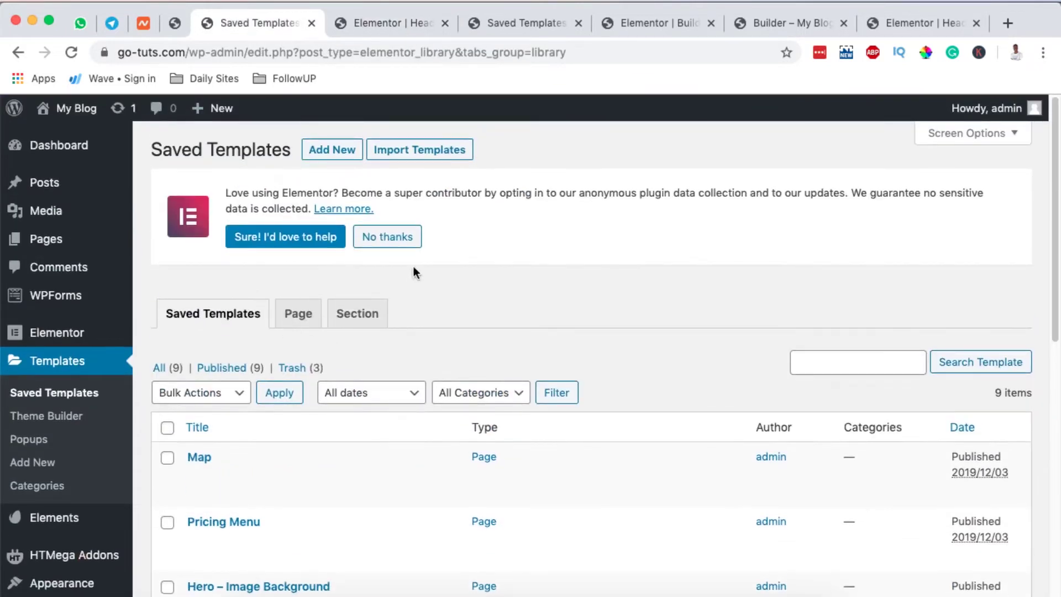
Create a new Elementor template of type Section from the Saved Templates page
left_click(331, 150)
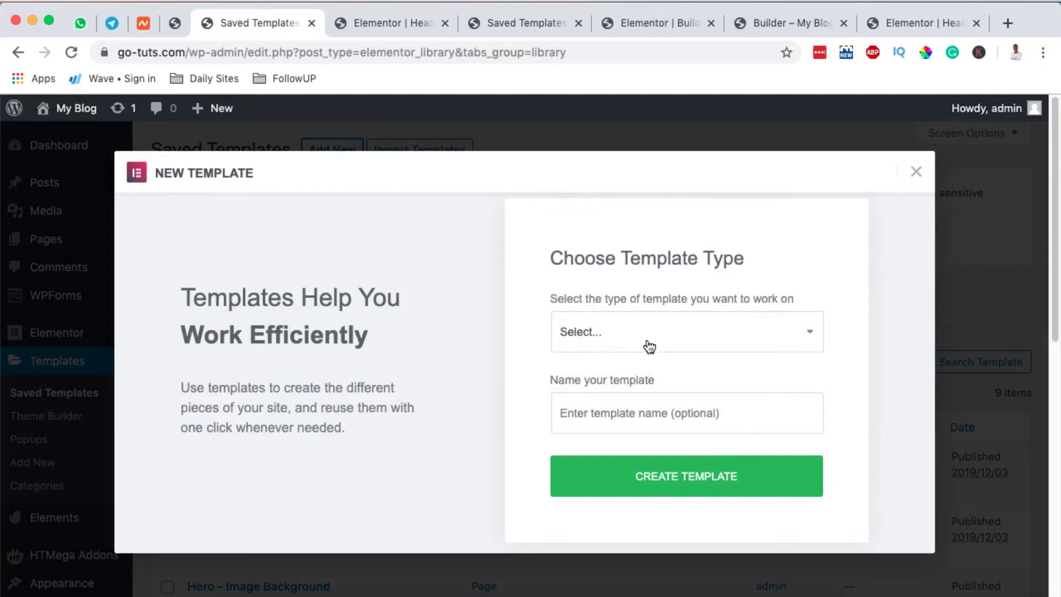
left_click(645, 344)
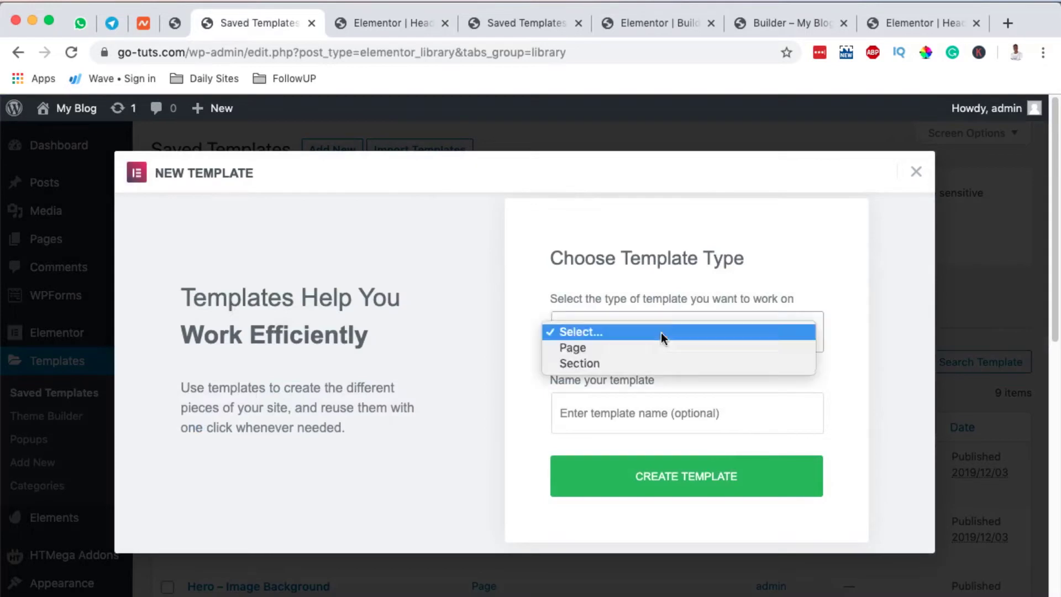
left_click(664, 363)
left_click(658, 470)
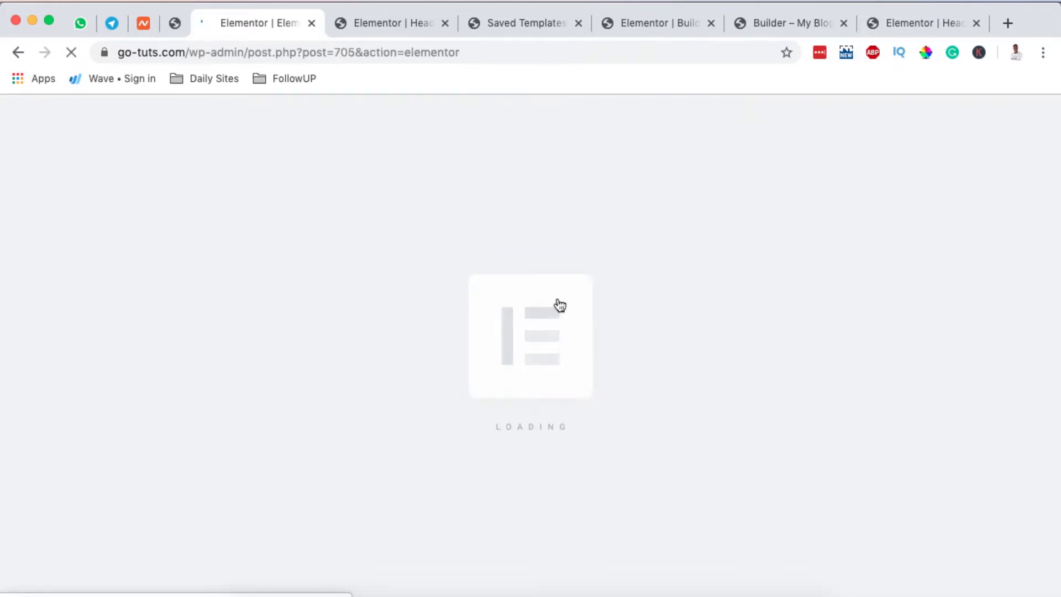
Switch to the Header (with Nav) template and look over its contact bar, welcome banner and vertical menu sections
key("ctrl+Tab")
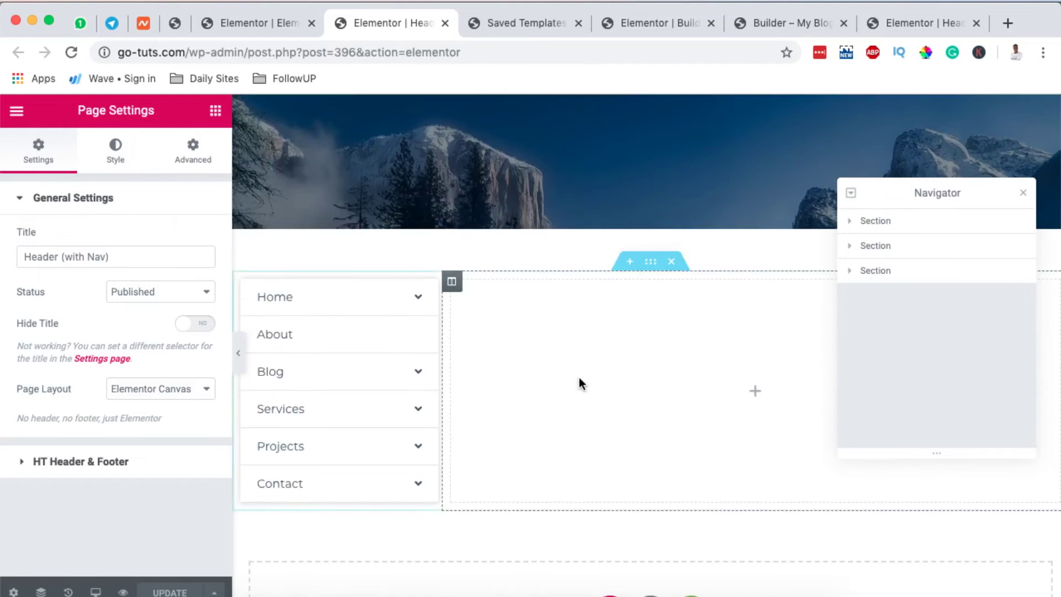
scroll(536, 442, "up", 5)
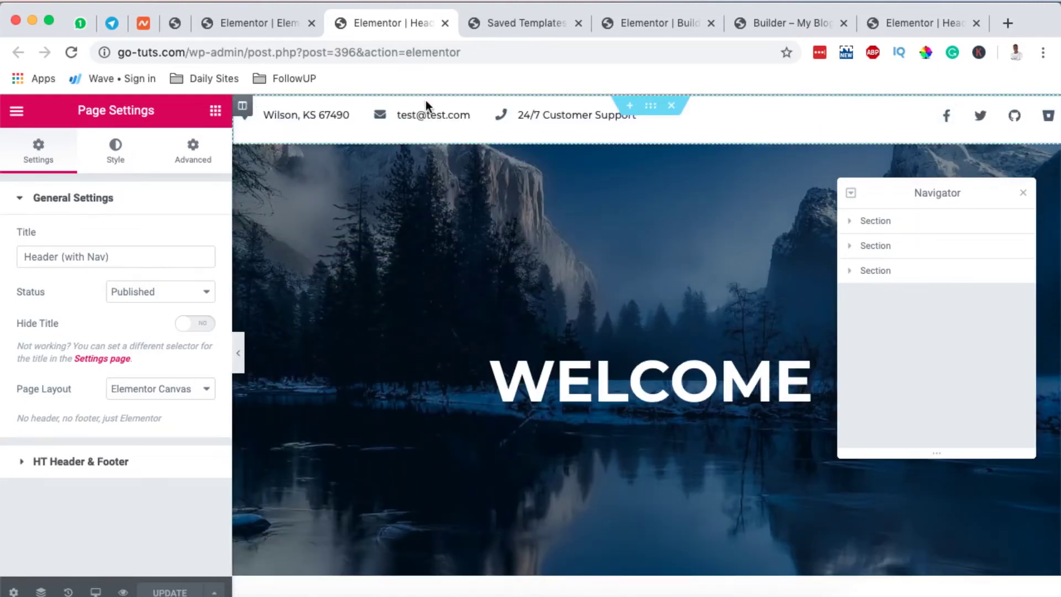
scroll(561, 324, "down", 2)
scroll(622, 299, "up", 2)
left_click(654, 136)
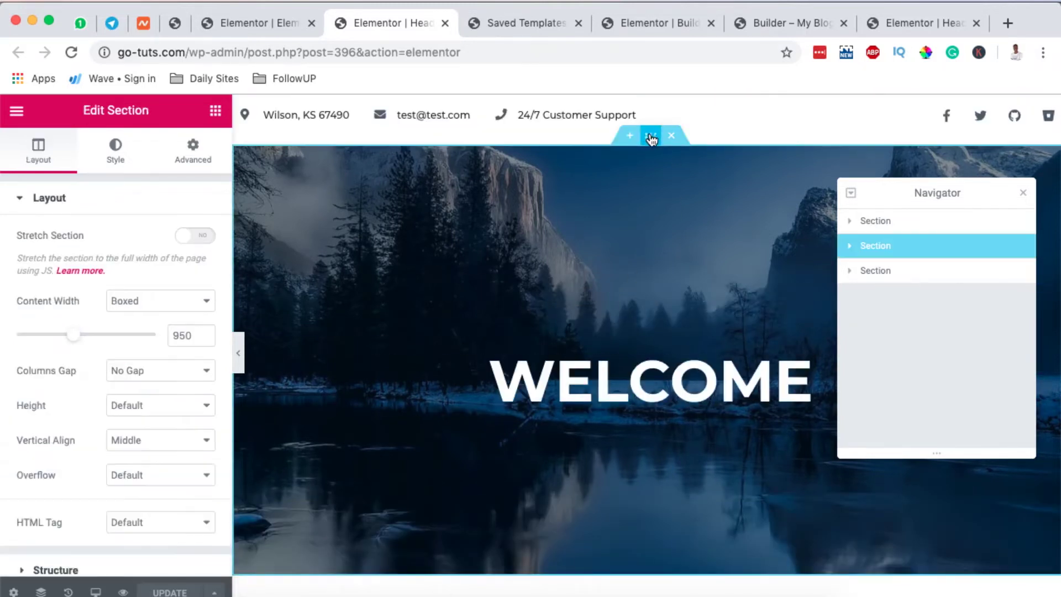
scroll(609, 305, "down", 5)
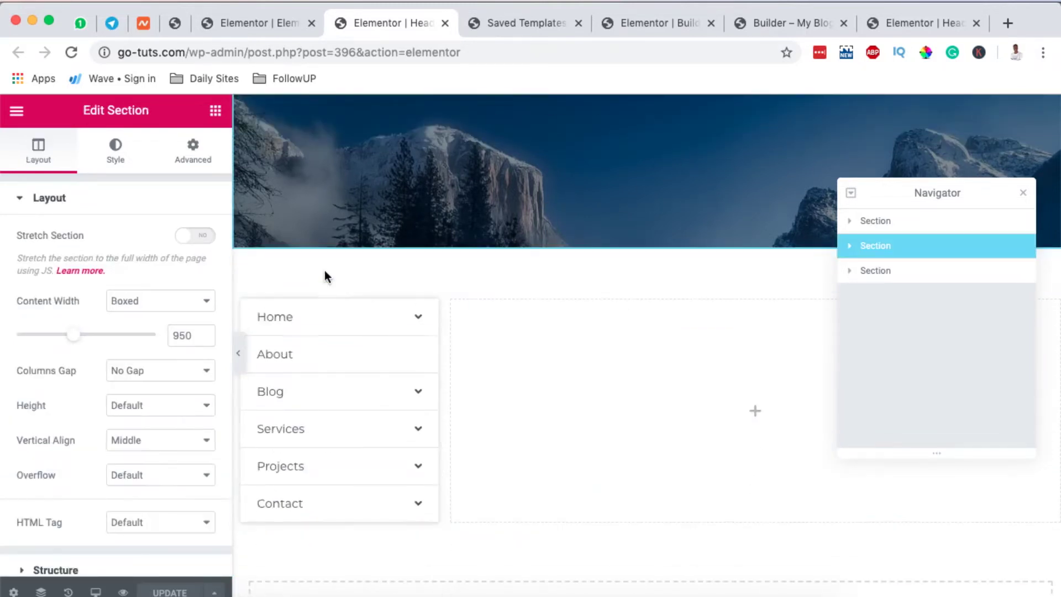
scroll(415, 495, "down", 10)
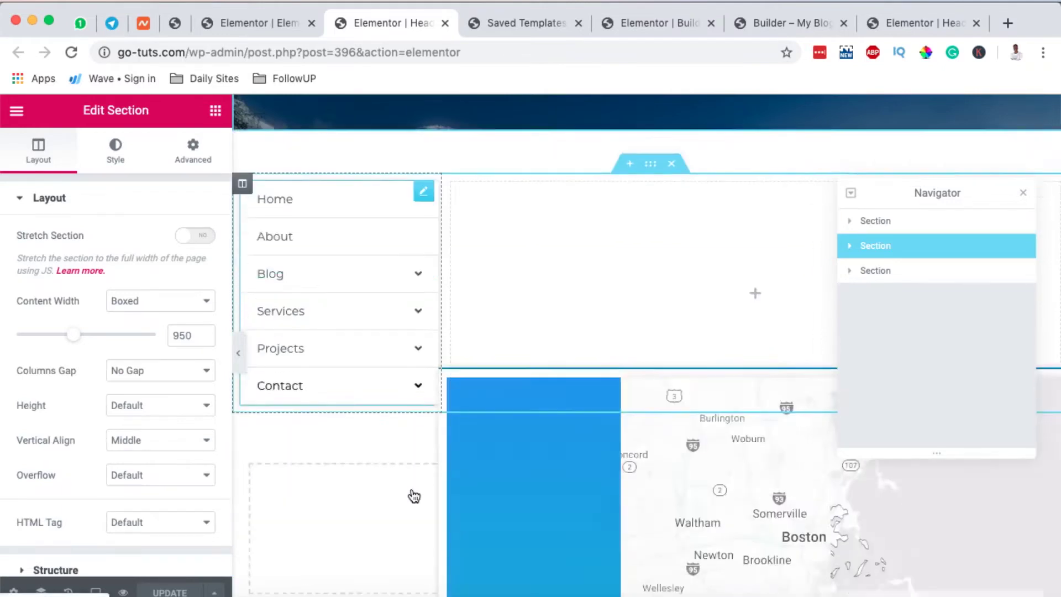
scroll(566, 341, "up", 3)
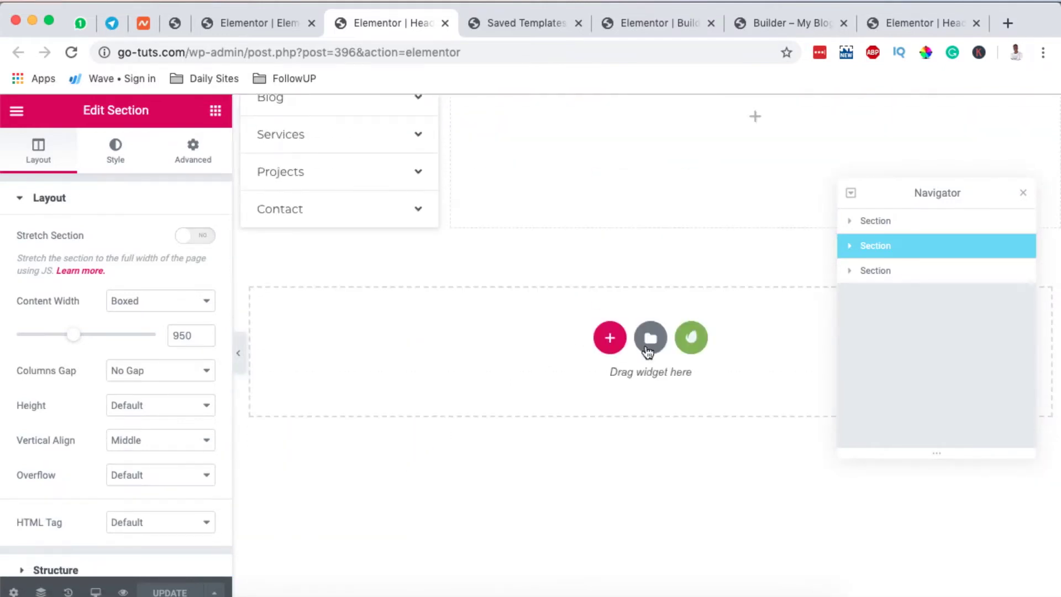
Add a two-column section below the existing vertical menu and set its column widths to 25% and 75%
left_click(609, 335)
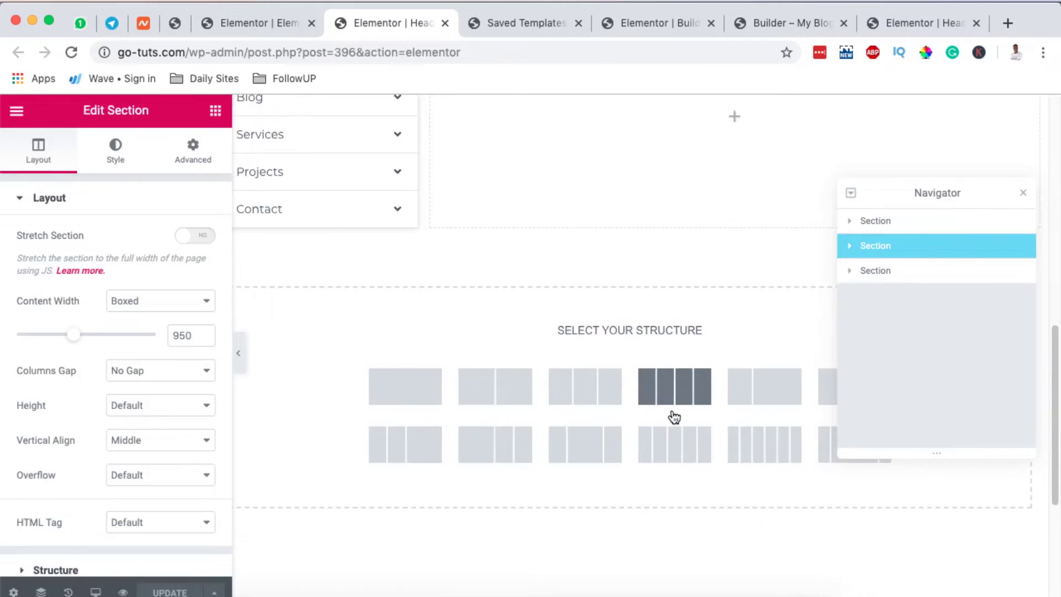
left_click(764, 393)
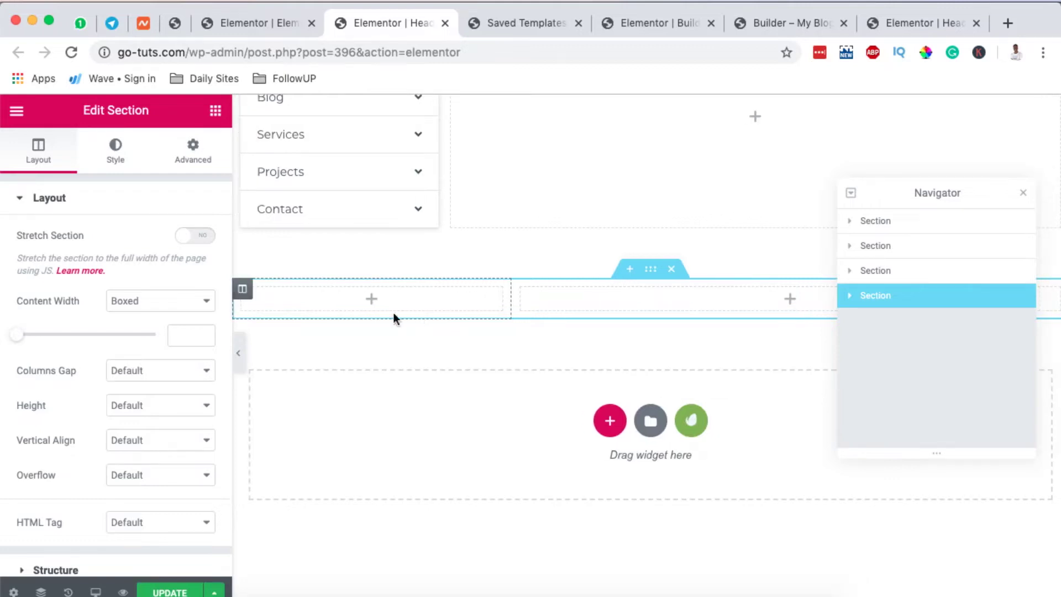
left_click(243, 289)
left_click(190, 237)
type("25")
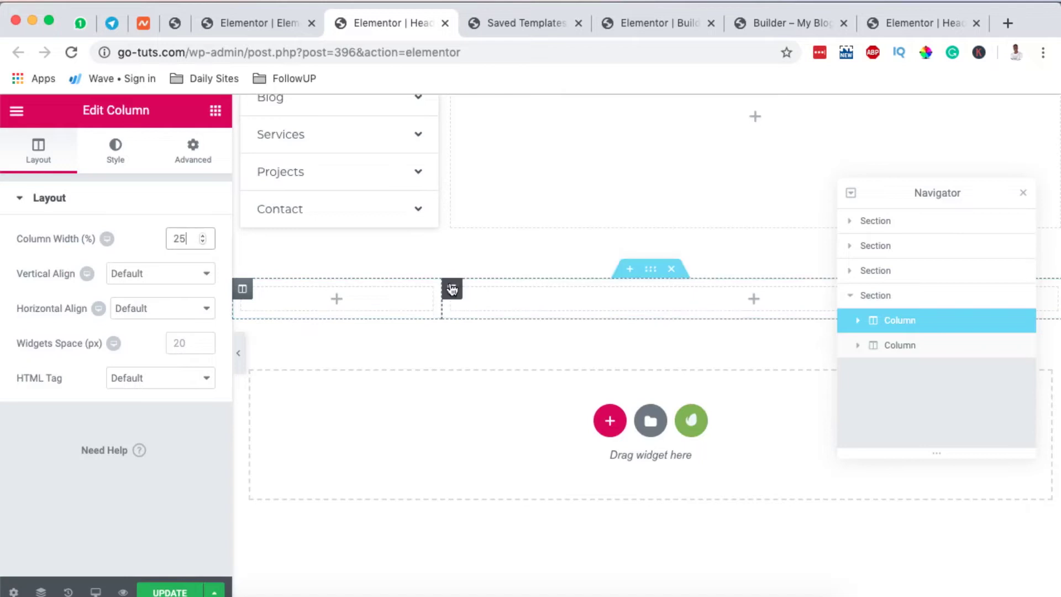
left_click(452, 289)
double_click(187, 238)
type("75")
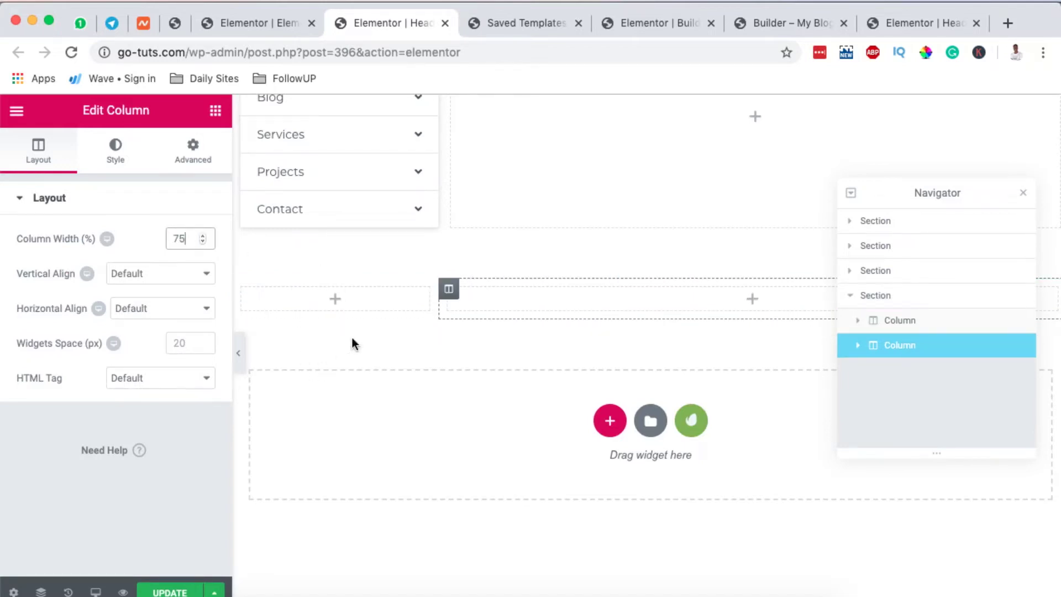
Add a Vertical Mega Menu widget using the Vertical Mega menu to the 25% column and update the template
left_click(214, 112)
type("ver")
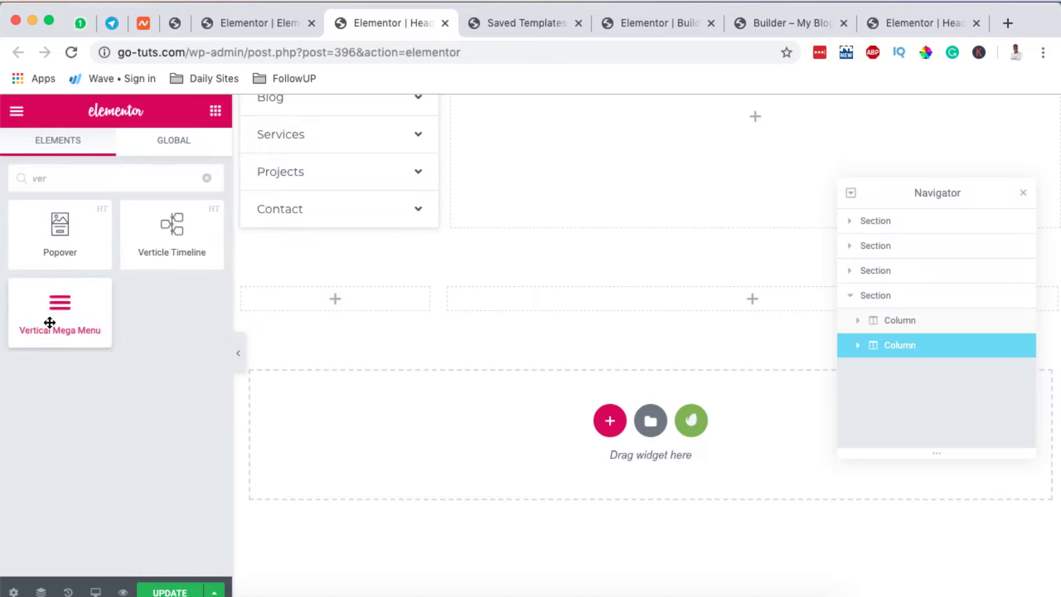
left_click_drag(59, 308, 330, 299)
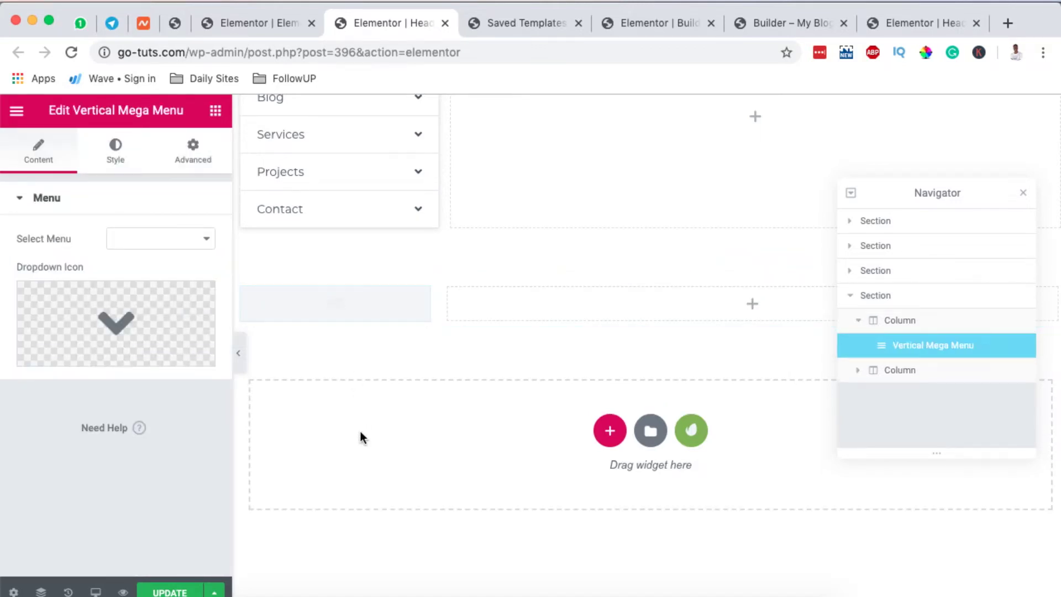
left_click(212, 248)
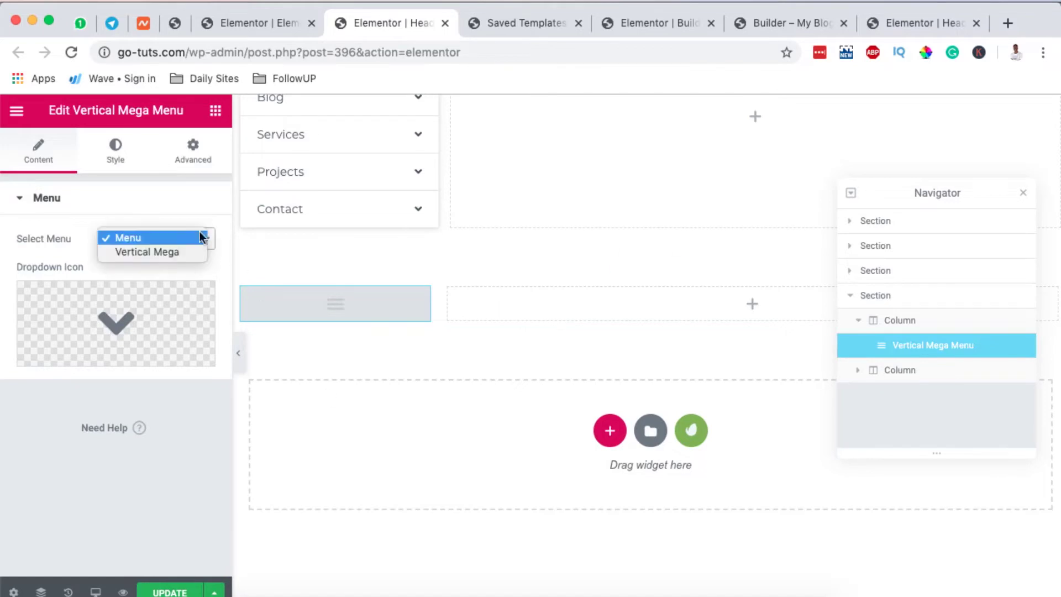
left_click(148, 253)
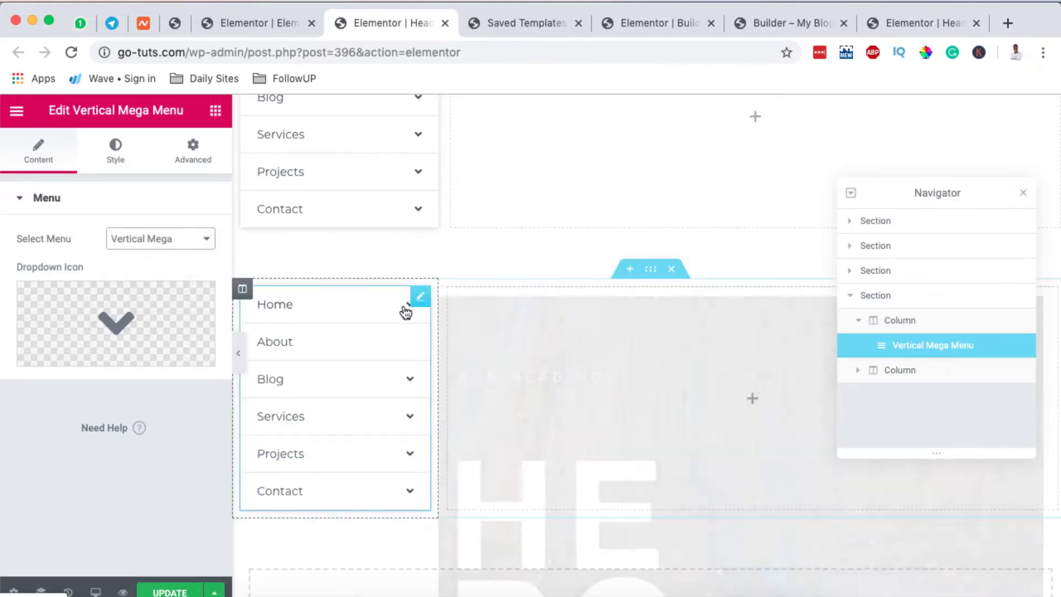
scroll(369, 562, "down", 1)
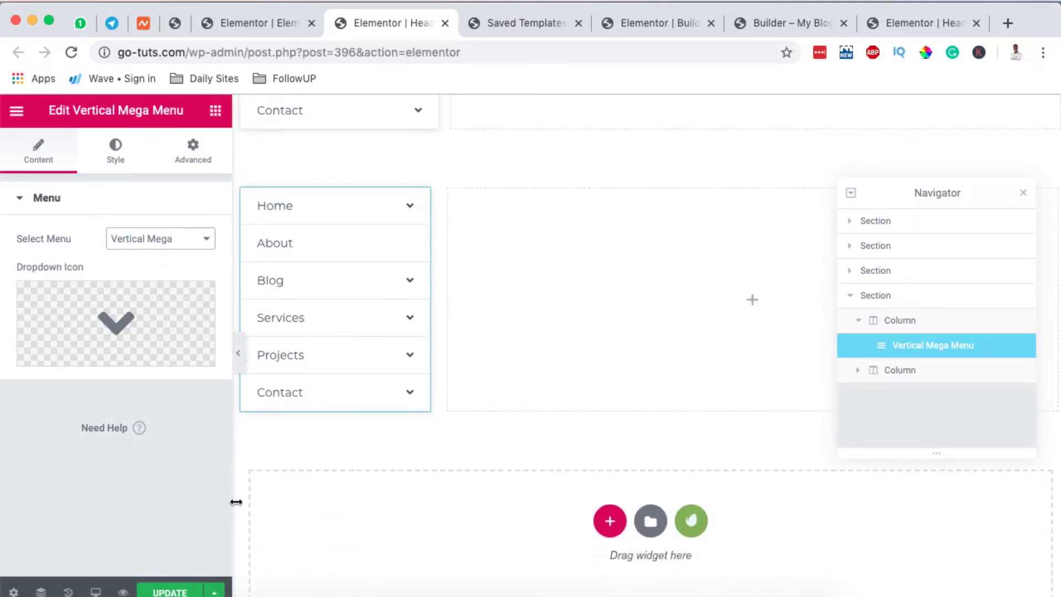
left_click(157, 593)
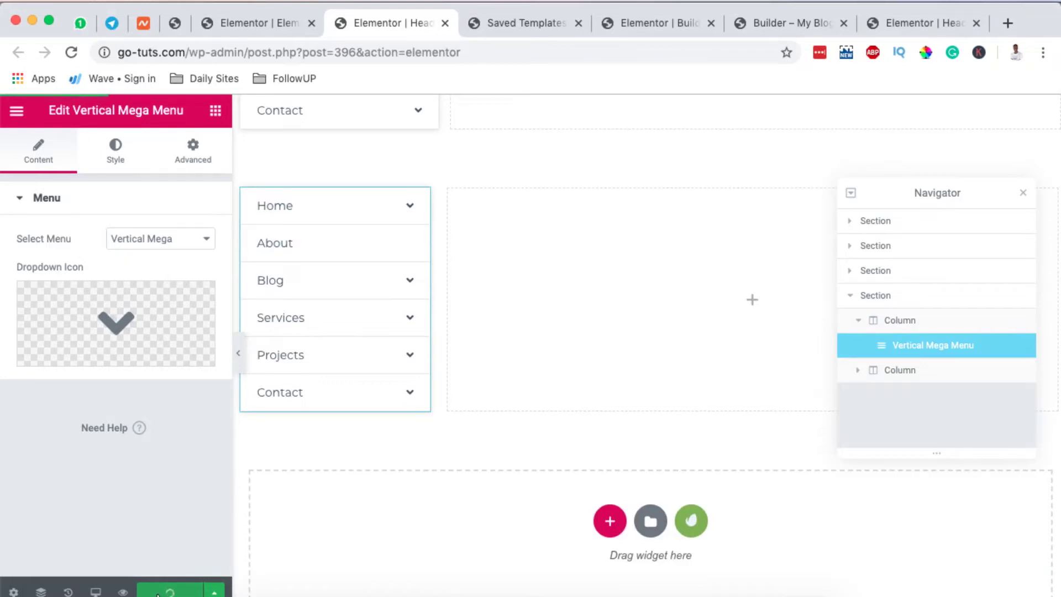
Open the Vertical Mega menu on the WordPress Menus page and review the Home item's mega menu settings
left_click(176, 23)
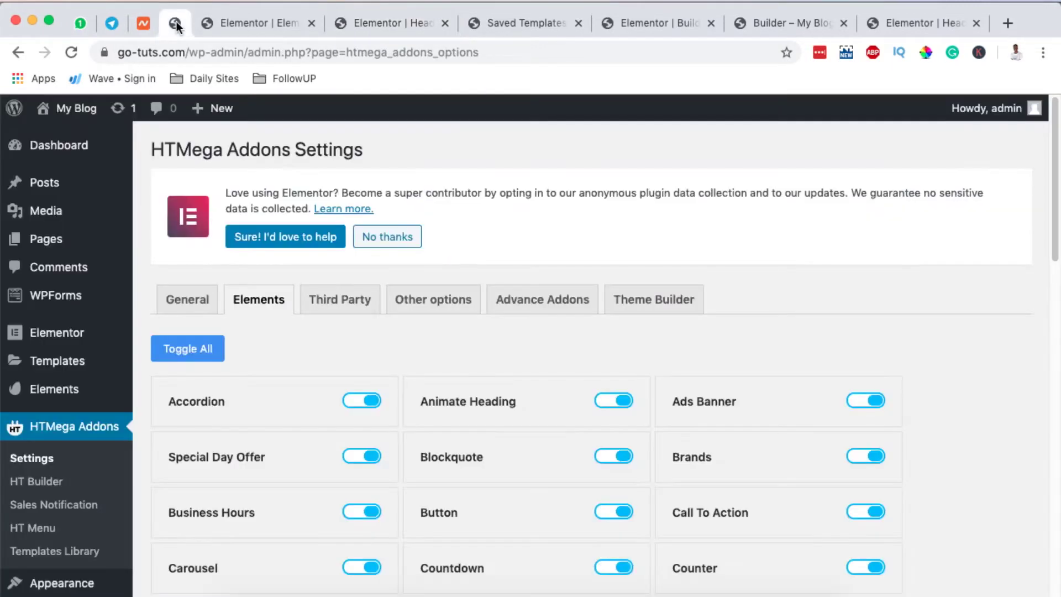
scroll(61, 414, "down", 3)
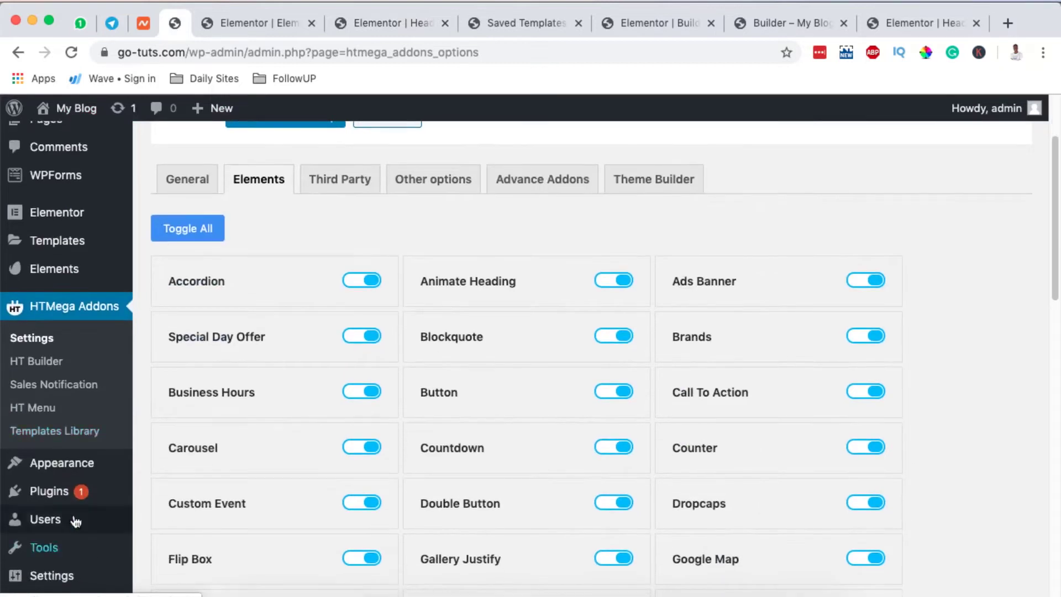
mouse_move(63, 469)
left_click(159, 480)
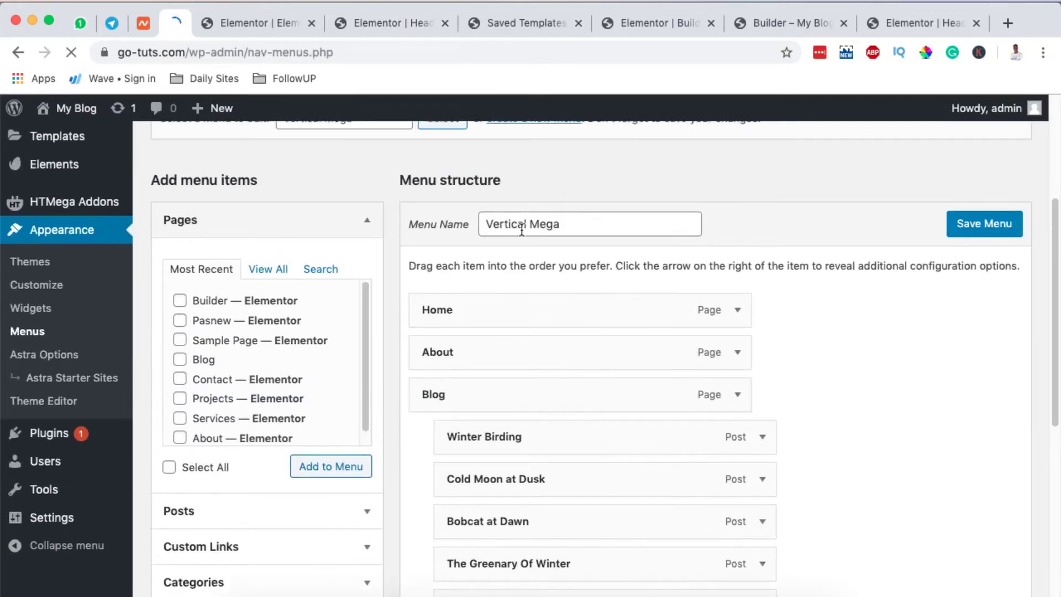
left_click(739, 329)
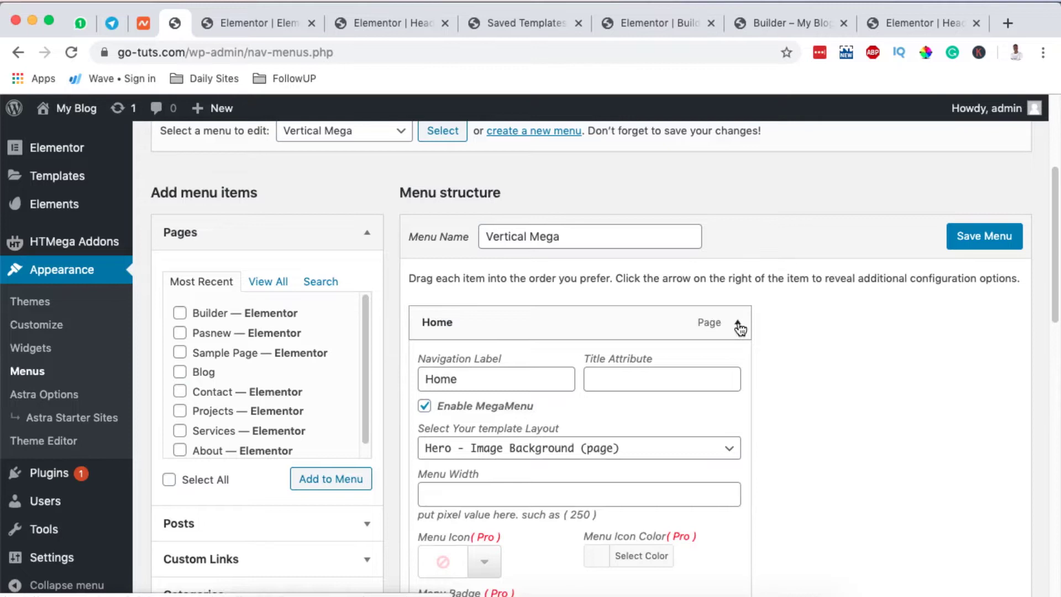
scroll(785, 350, "down", 2)
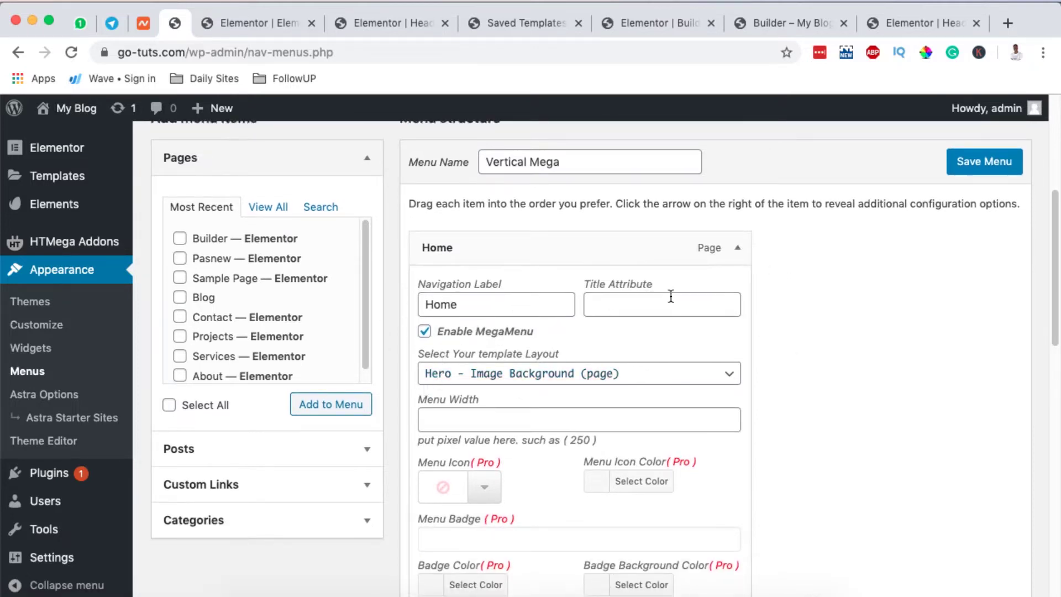
left_click(737, 248)
Enable MegaMenu for the About menu item and view its available template layouts
scroll(782, 277, "down", 2)
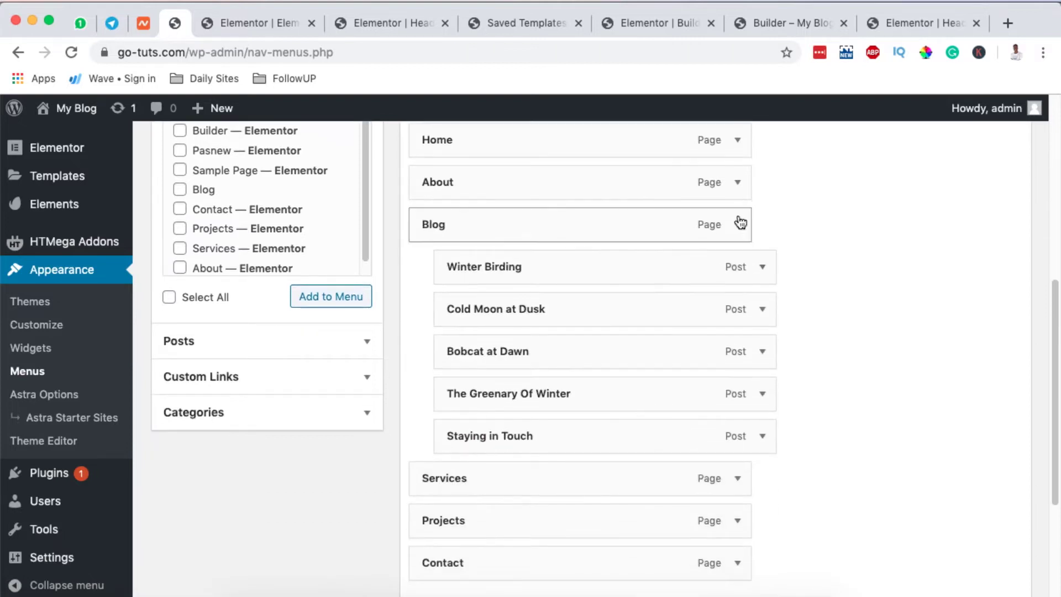
left_click(738, 185)
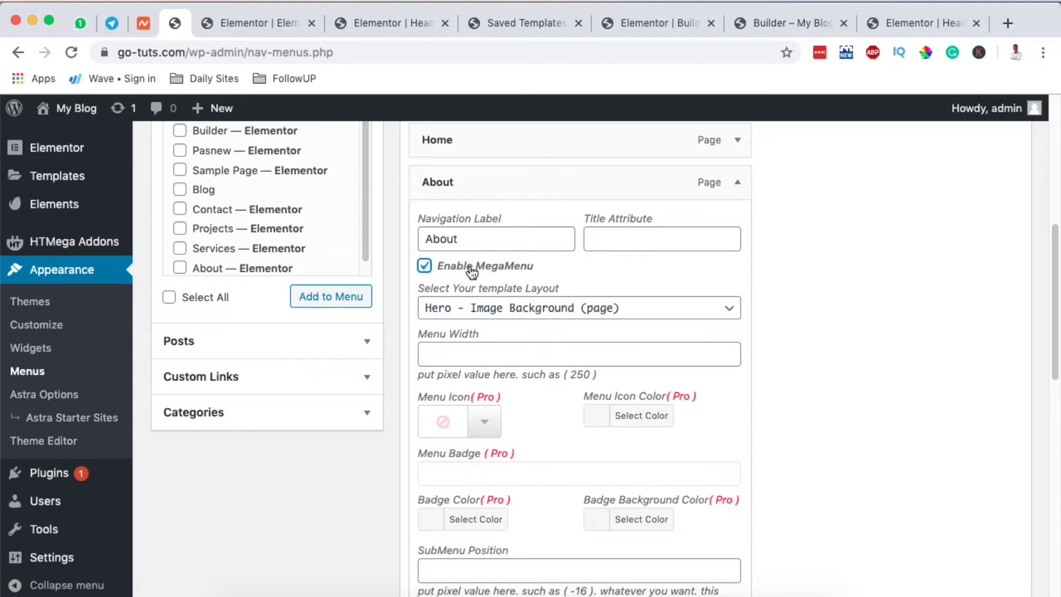
left_click(486, 307)
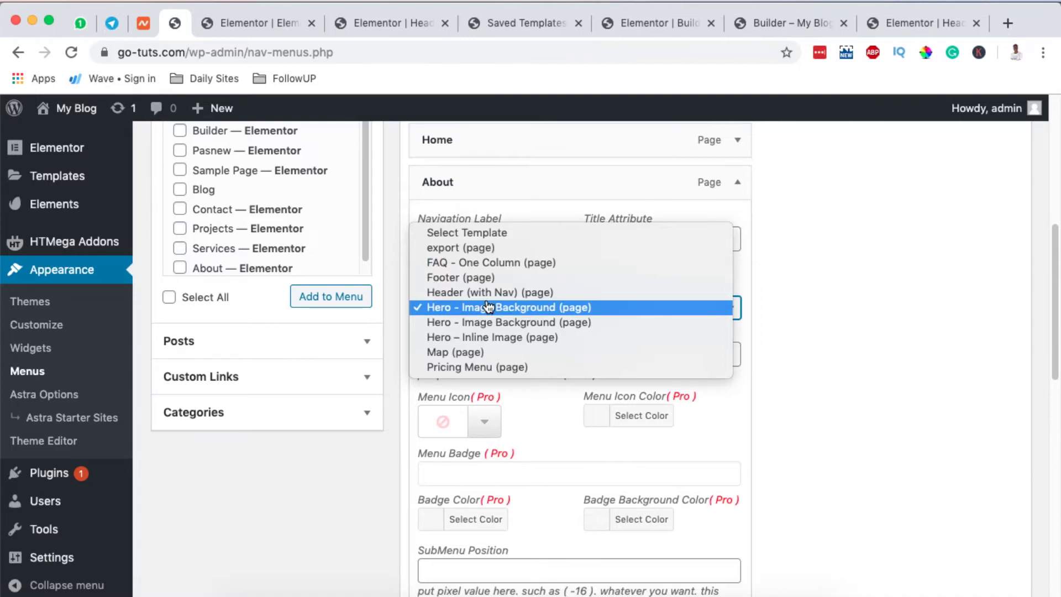
Preview the Home and FAQ mega menu panels on the Builder page, testing the question toggles, and return to the About item's settings
left_click(785, 23)
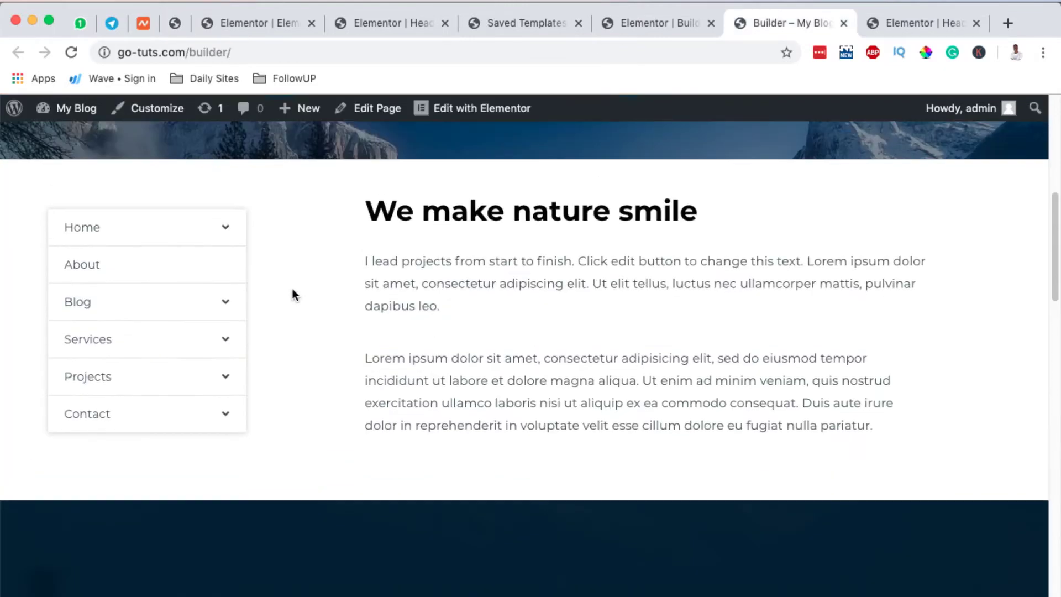
mouse_move(228, 231)
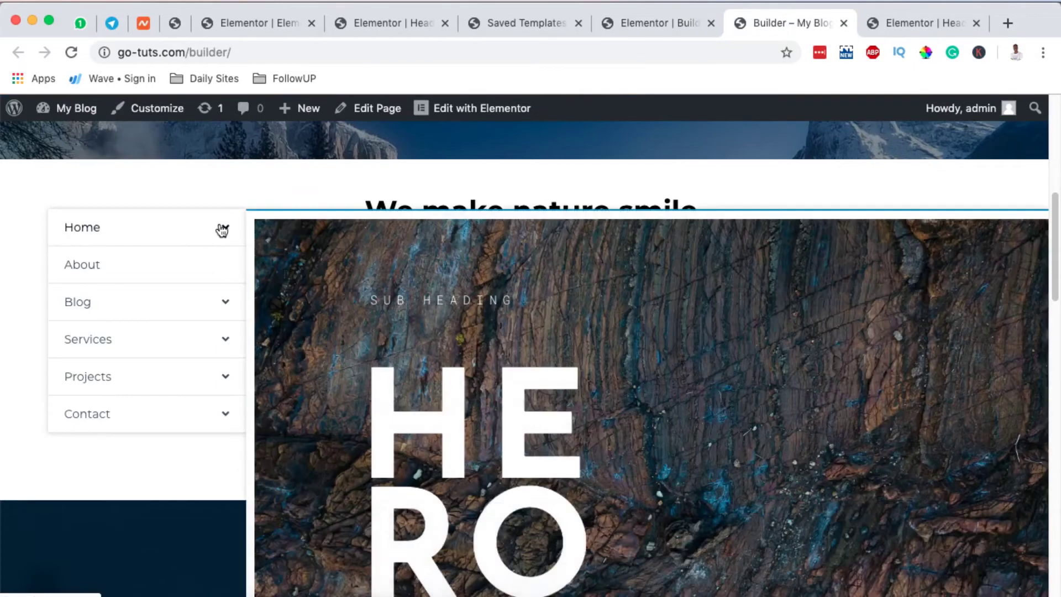
mouse_move(221, 302)
scroll(462, 361, "down", 6)
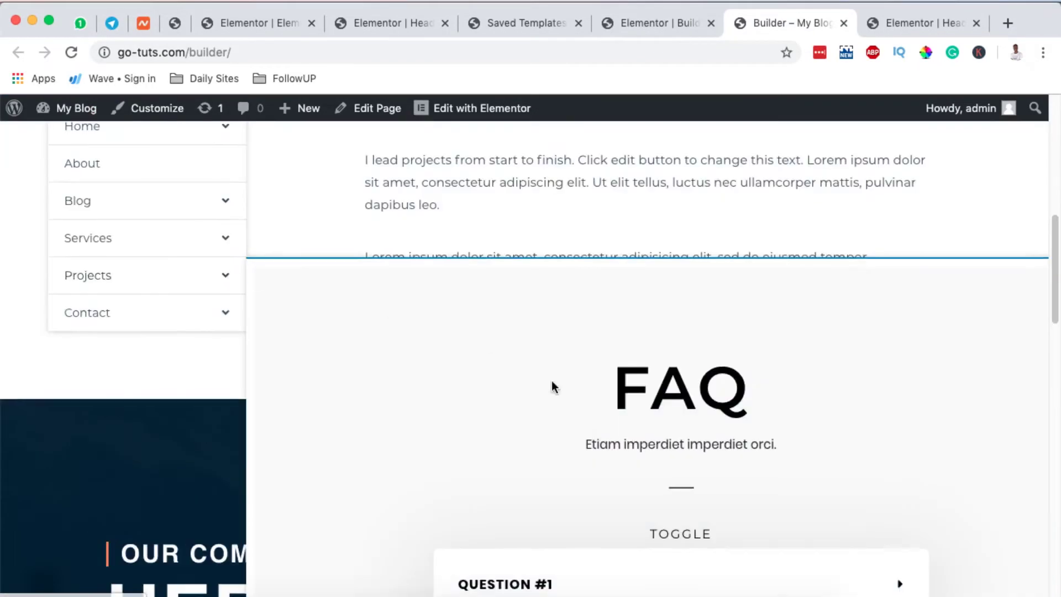
left_click(579, 407)
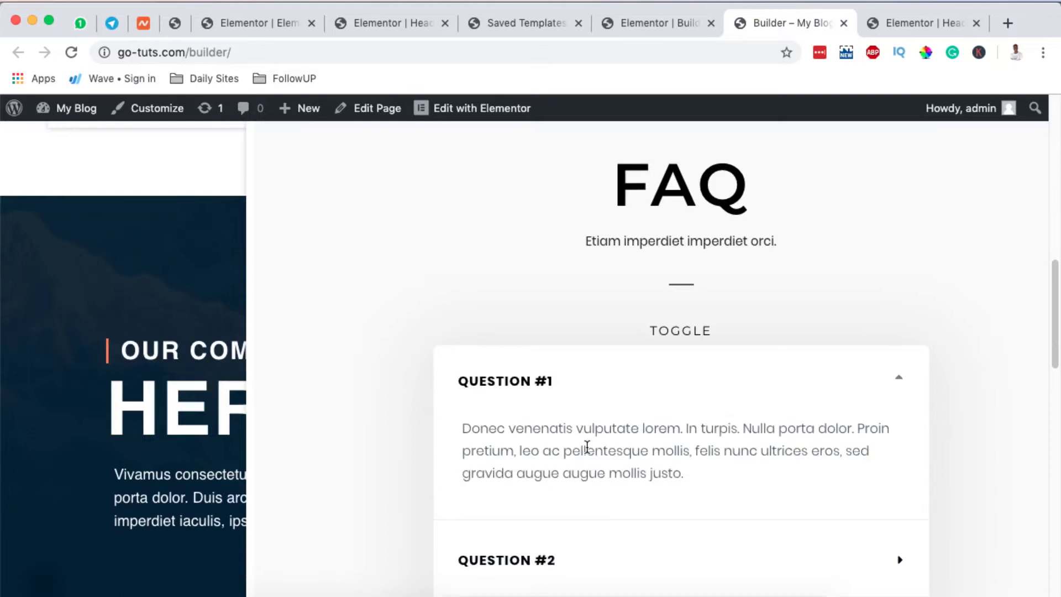
scroll(584, 443, "down", 3)
left_click(562, 426)
left_click(564, 427)
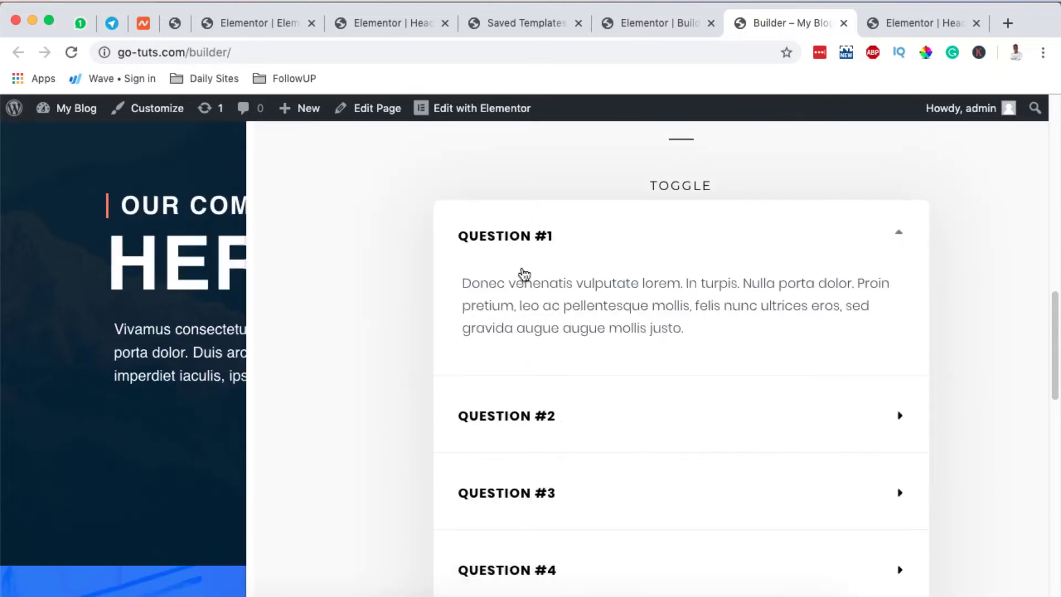
left_click(519, 256)
scroll(516, 253, "up", 6)
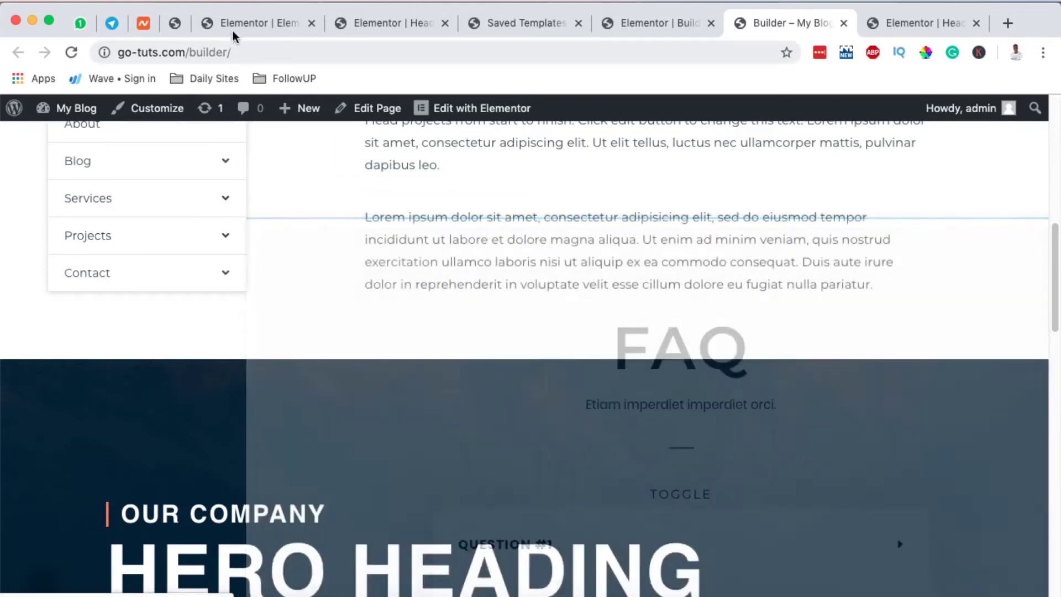
left_click(234, 26)
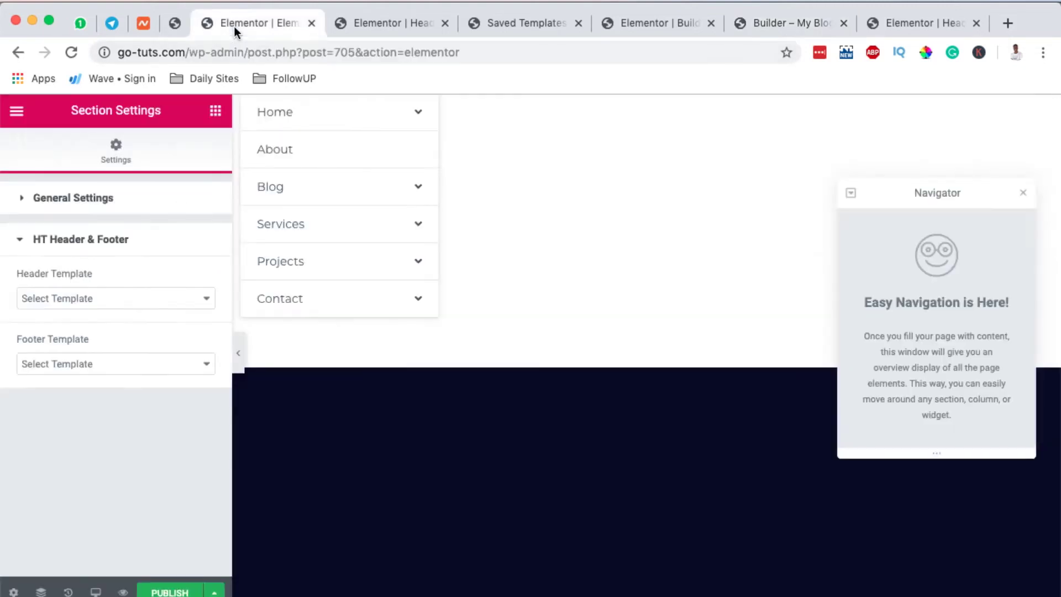
left_click(176, 22)
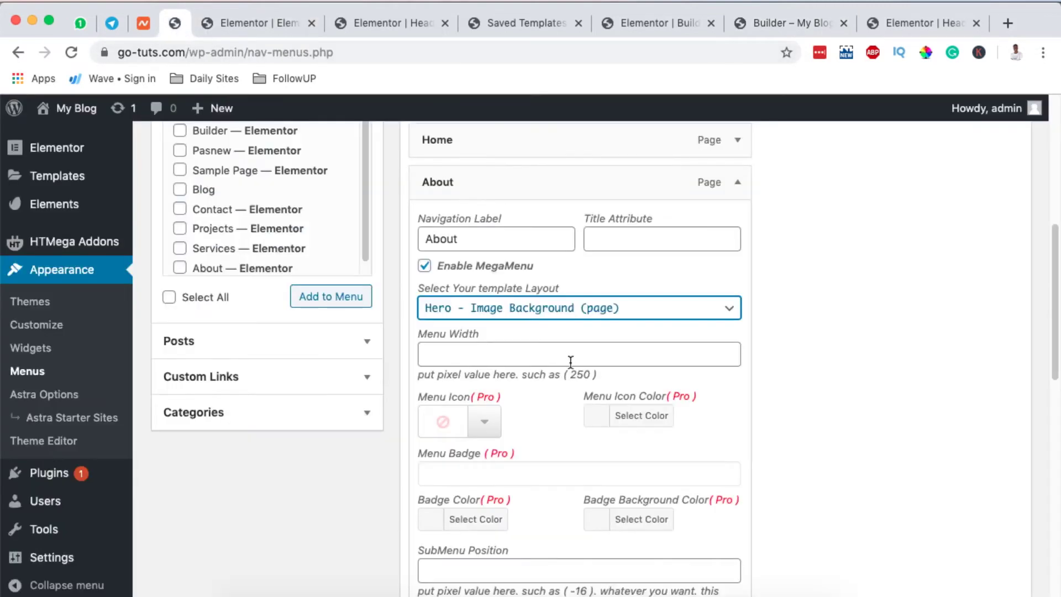
Disable MegaMenu for the About item and save the Vertical Mega menu
left_click(590, 313)
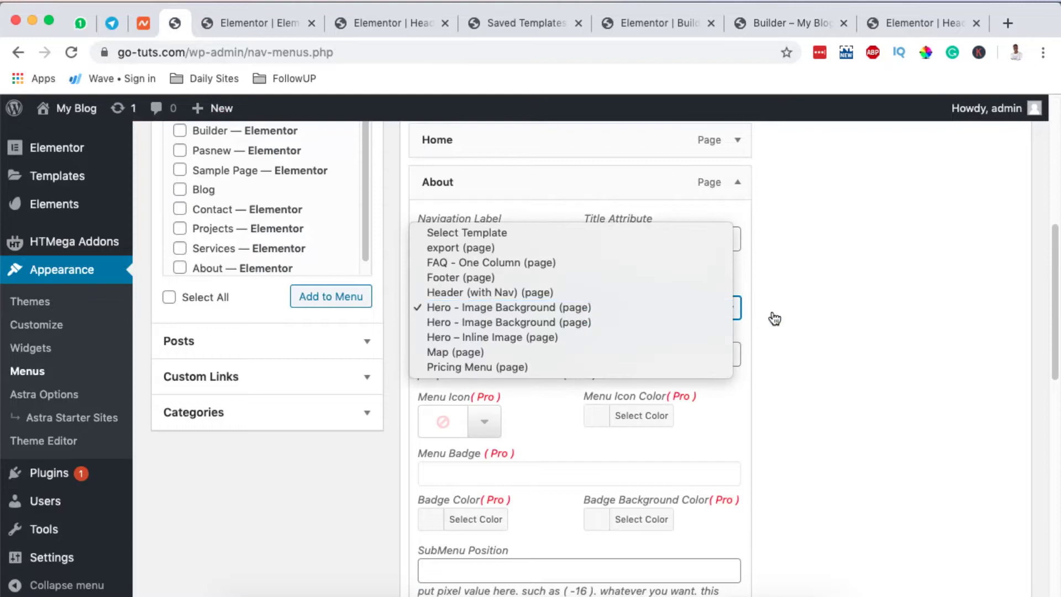
left_click(748, 284)
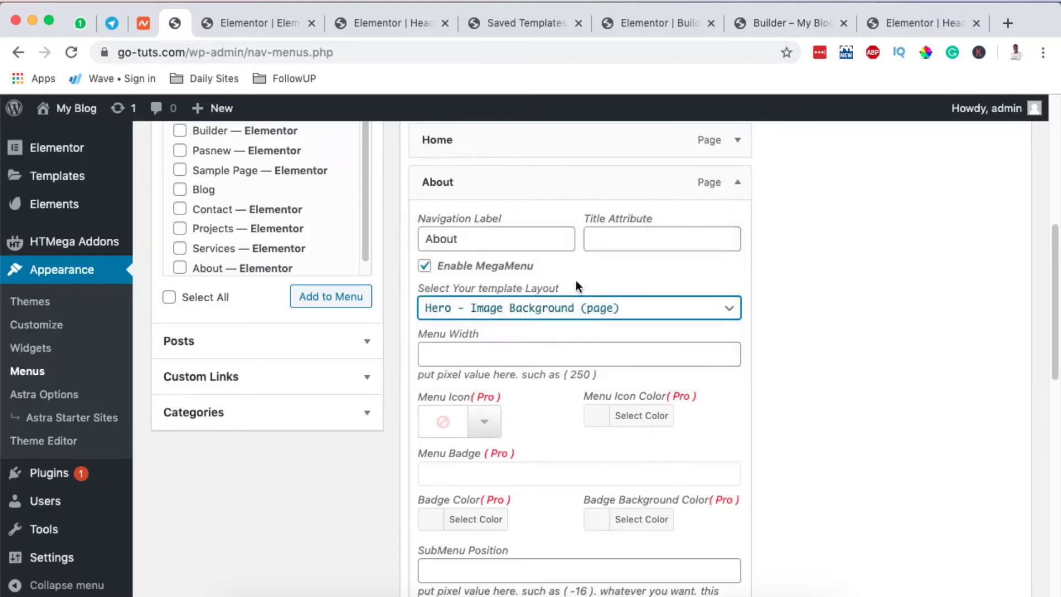
left_click(424, 266)
scroll(944, 506, "down", 15)
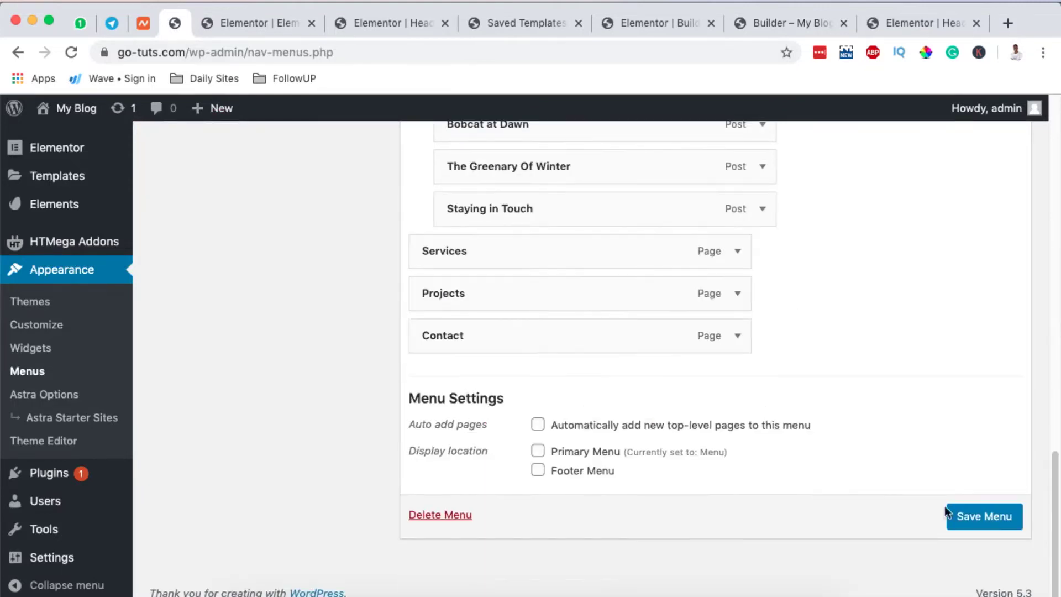
left_click(984, 516)
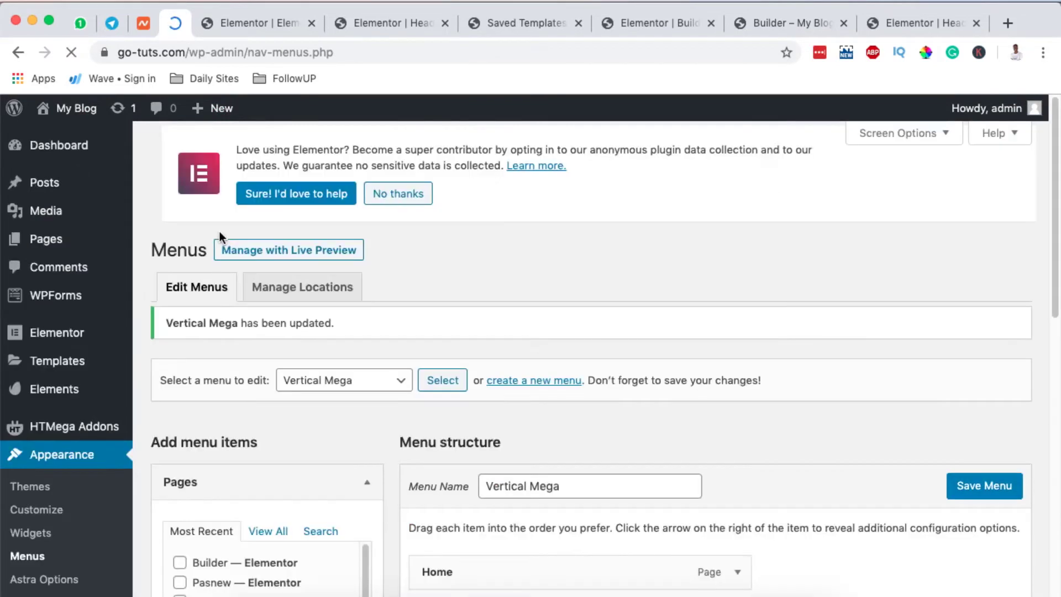
Open the Saved Templates list and view the Pricing Menu, first Hero – Image Background and FAQ – One Column templates as pages
mouse_move(61, 360)
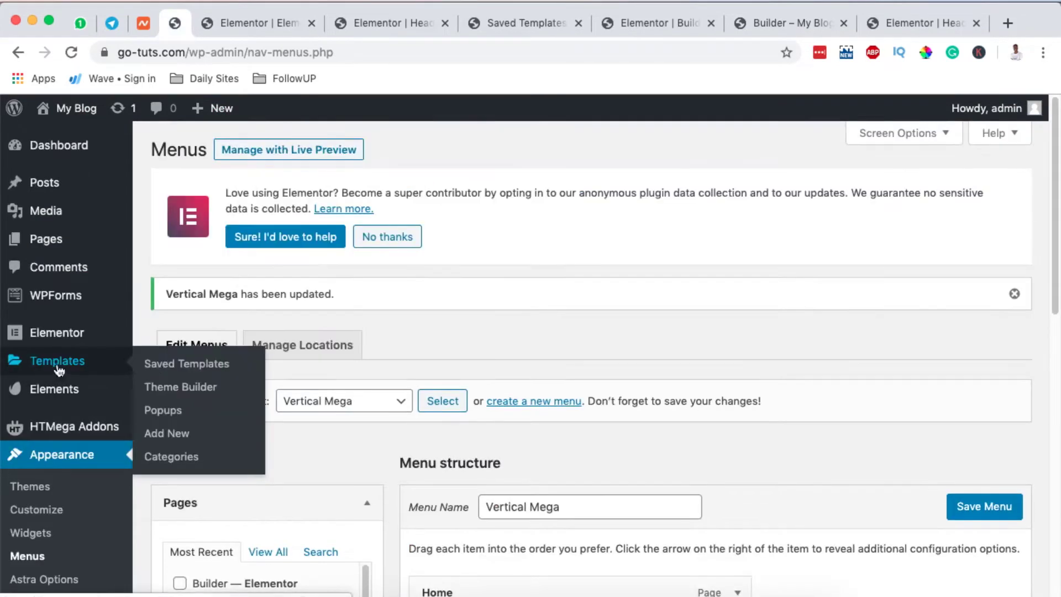
left_click(160, 366)
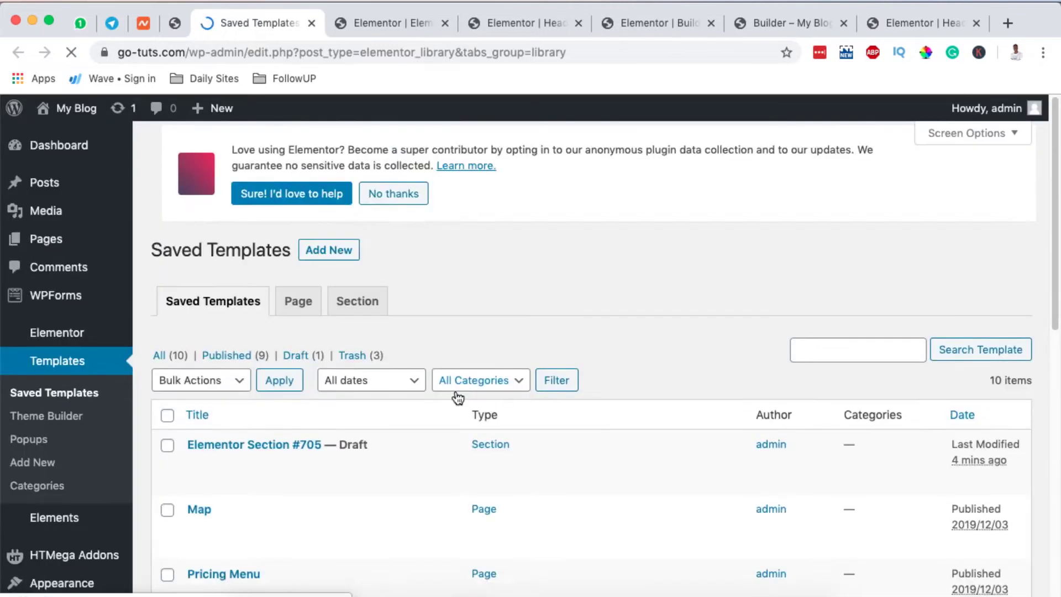
scroll(458, 398, "down", 5)
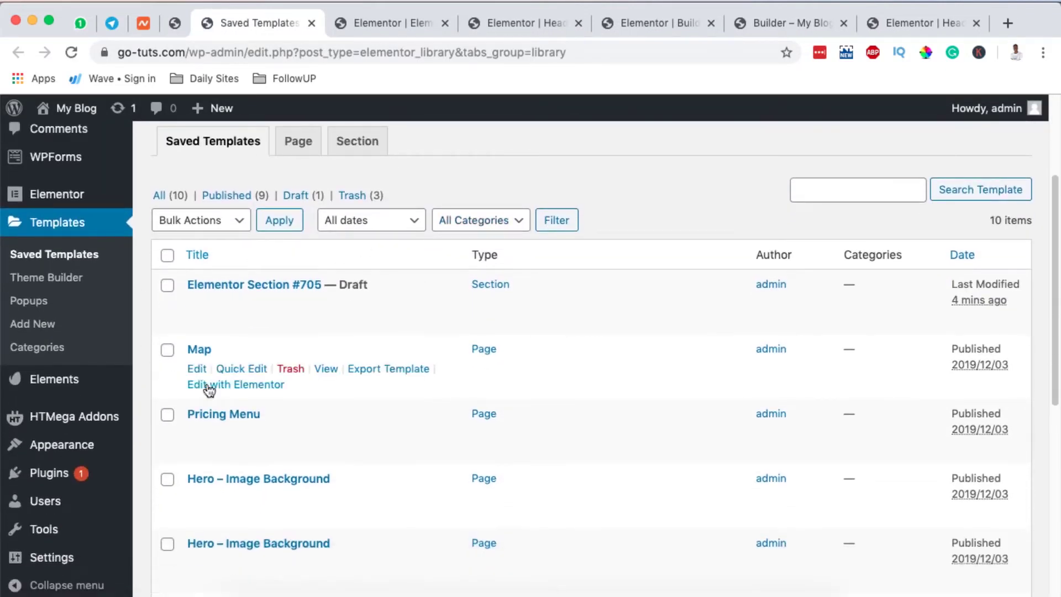
scroll(237, 481, "down", 6)
scroll(238, 482, "up", 4)
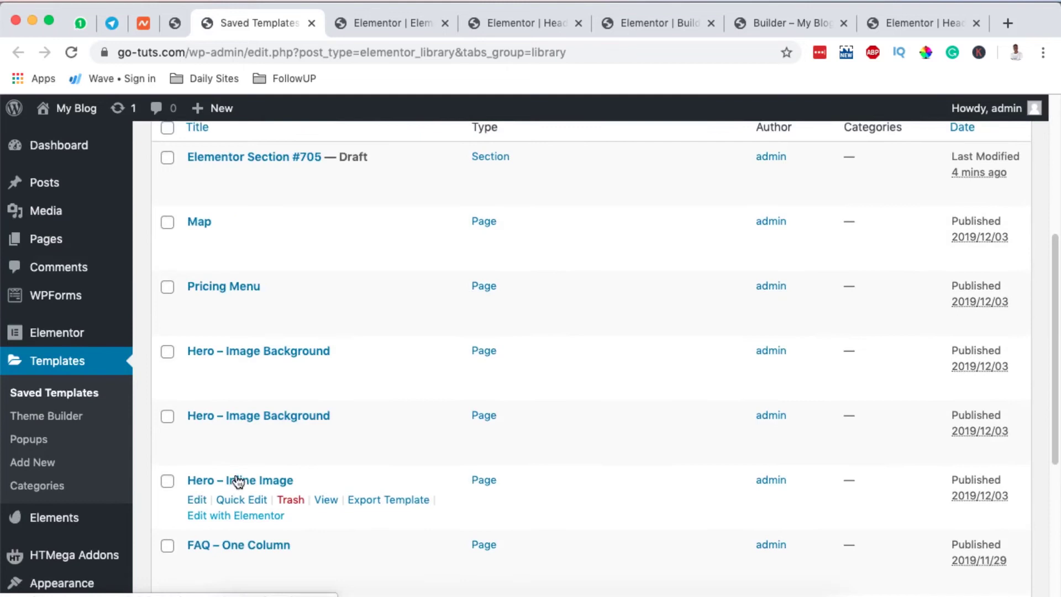
left_click(327, 306)
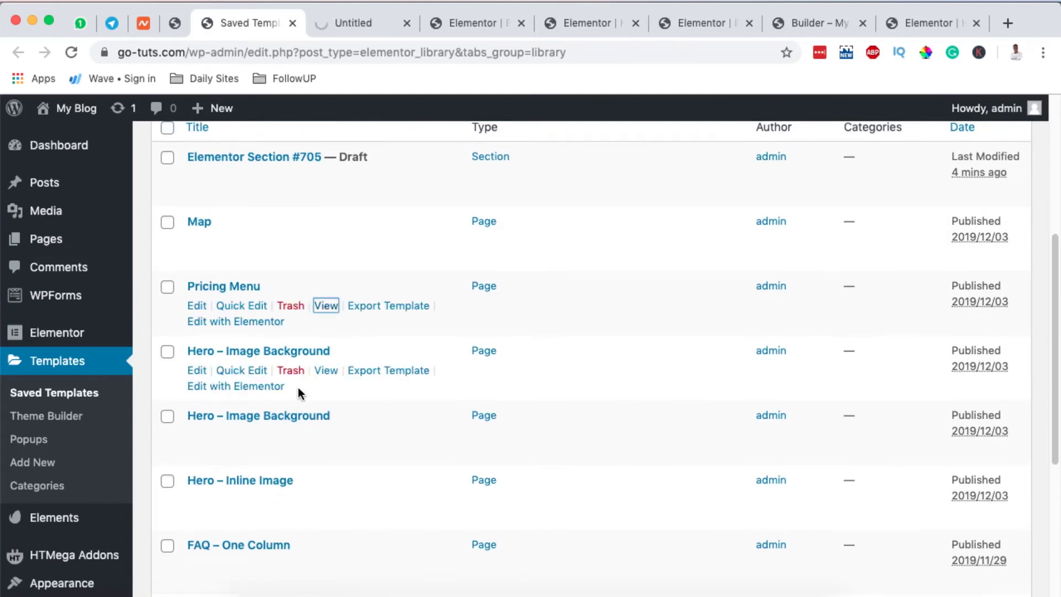
left_click(326, 371)
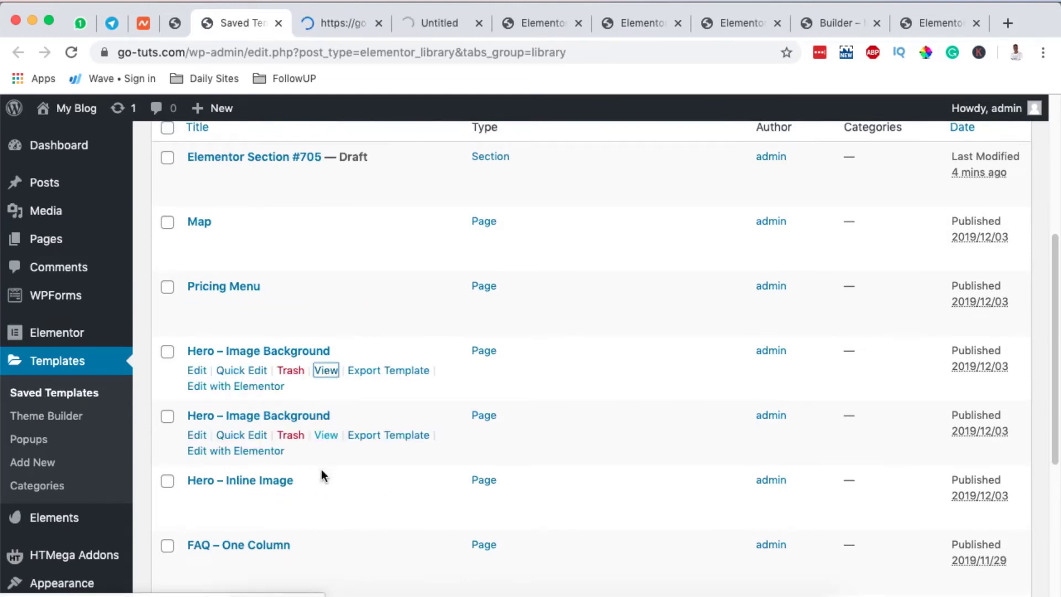
scroll(313, 536, "down", 2)
left_click(326, 450)
Review the layouts of the opened Pricing Menu and Hero – Image Background pages and close all the template previews
left_click(345, 25)
scroll(447, 443, "down", 3)
scroll(447, 441, "up", 3)
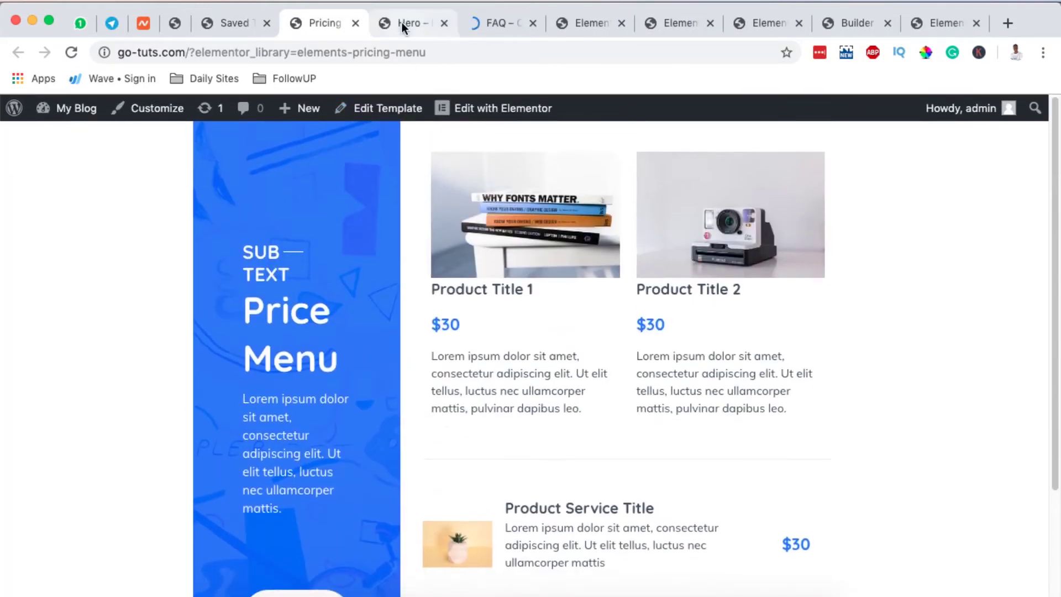
left_click(402, 23)
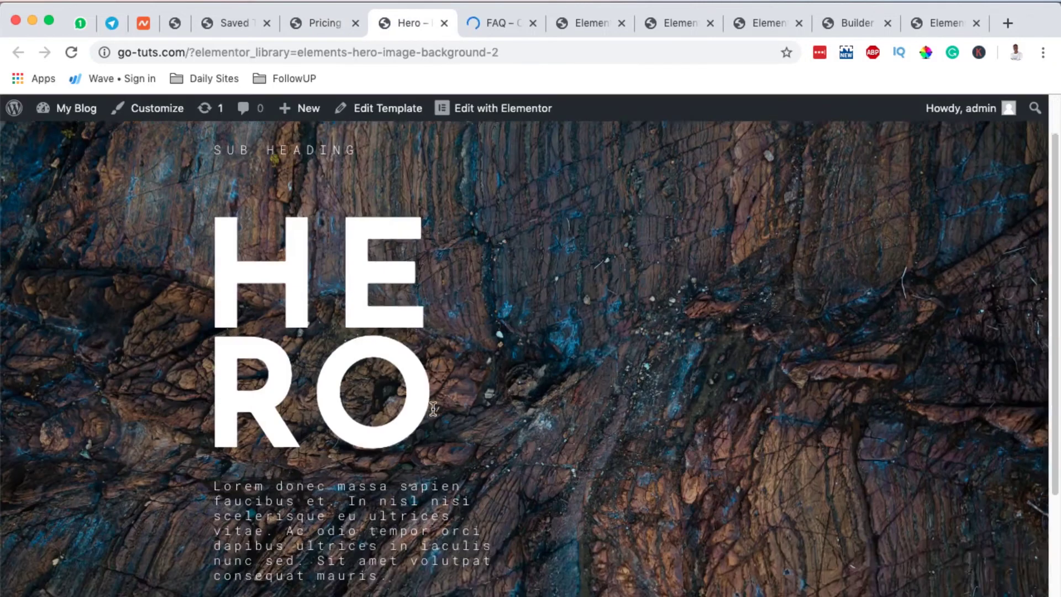
scroll(433, 409, "down", 3)
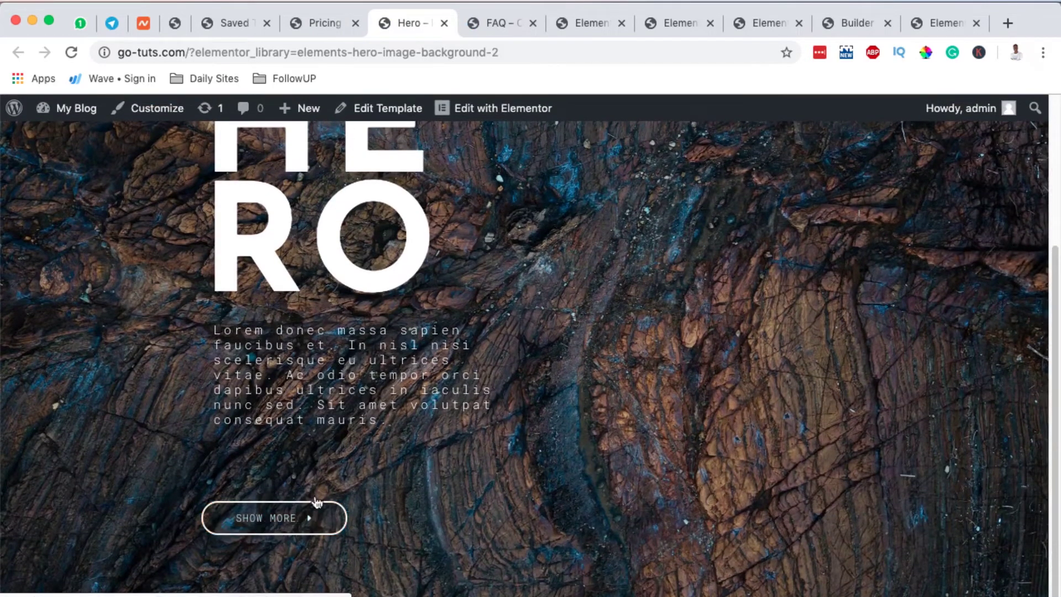
left_click(497, 21)
key("super+w")
key("super+w")
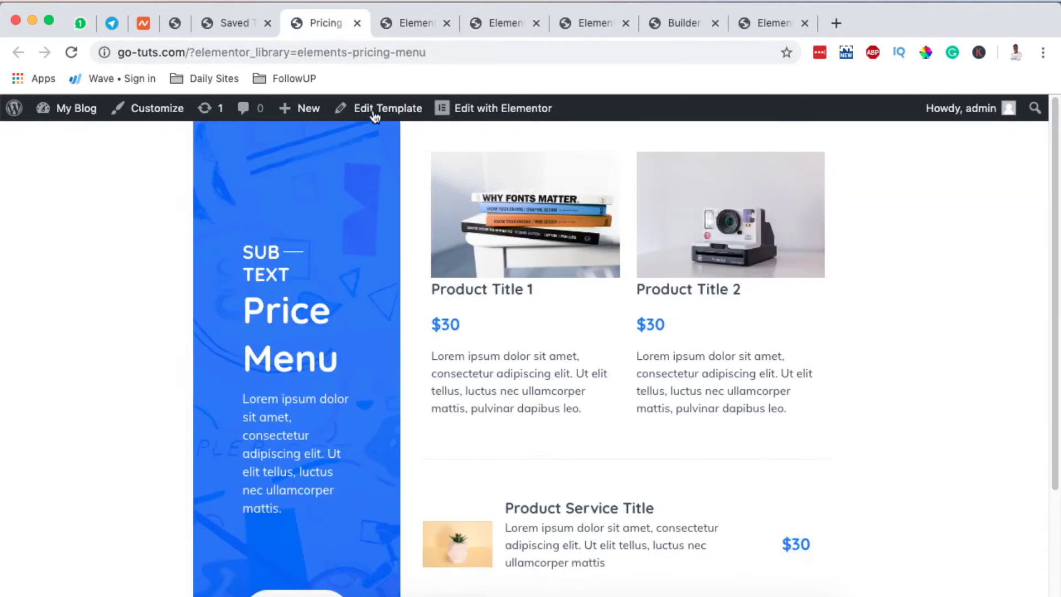
scroll(549, 365, "down", 3)
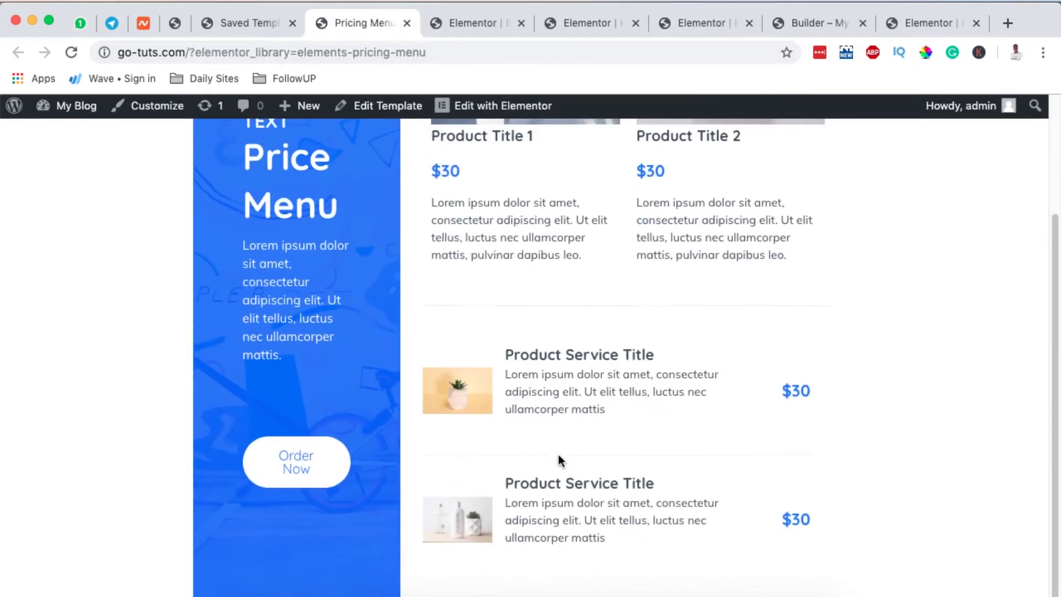
scroll(558, 456, "up", 3)
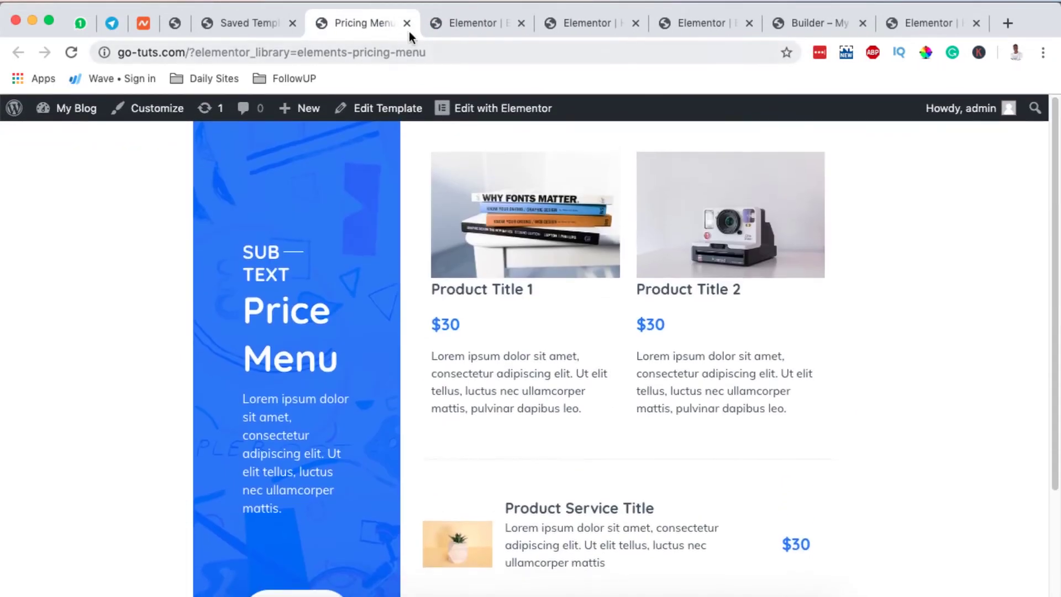
left_click(408, 23)
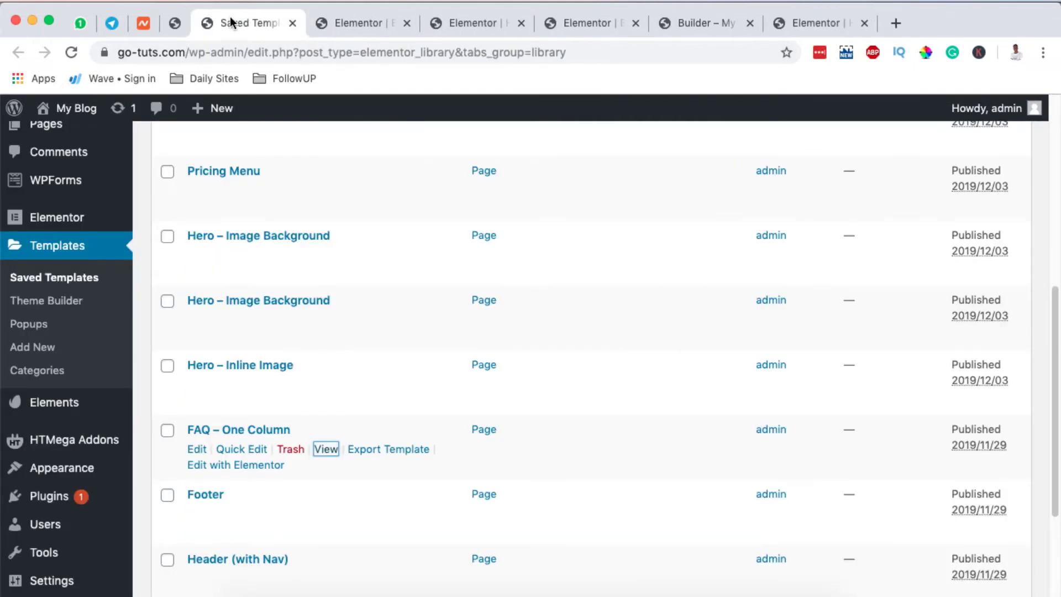
Return to the Menus page and check which template layout is assigned to the Home item
left_click(175, 23)
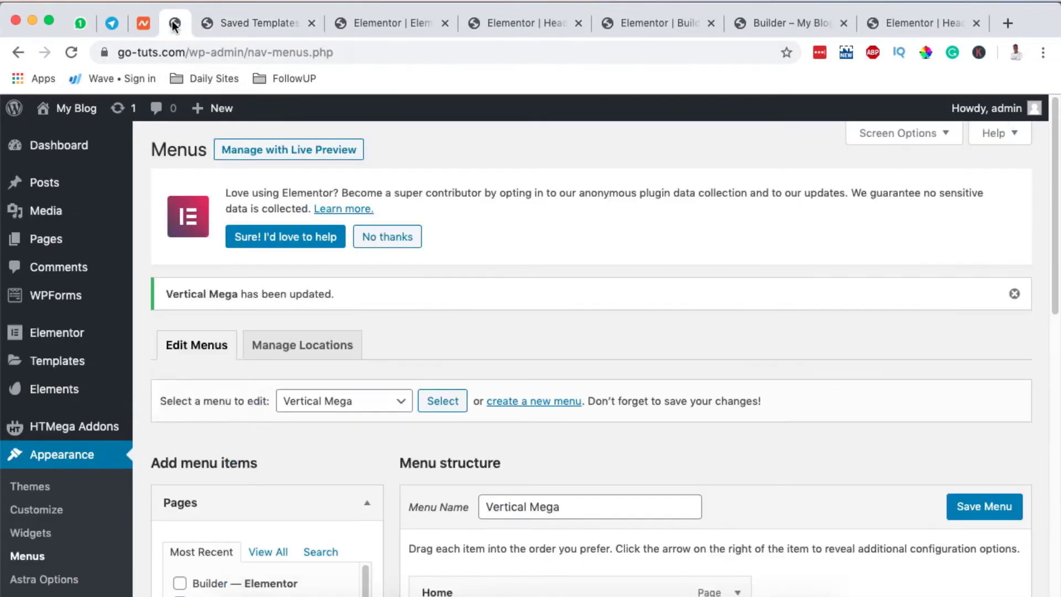
scroll(464, 329, "down", 5)
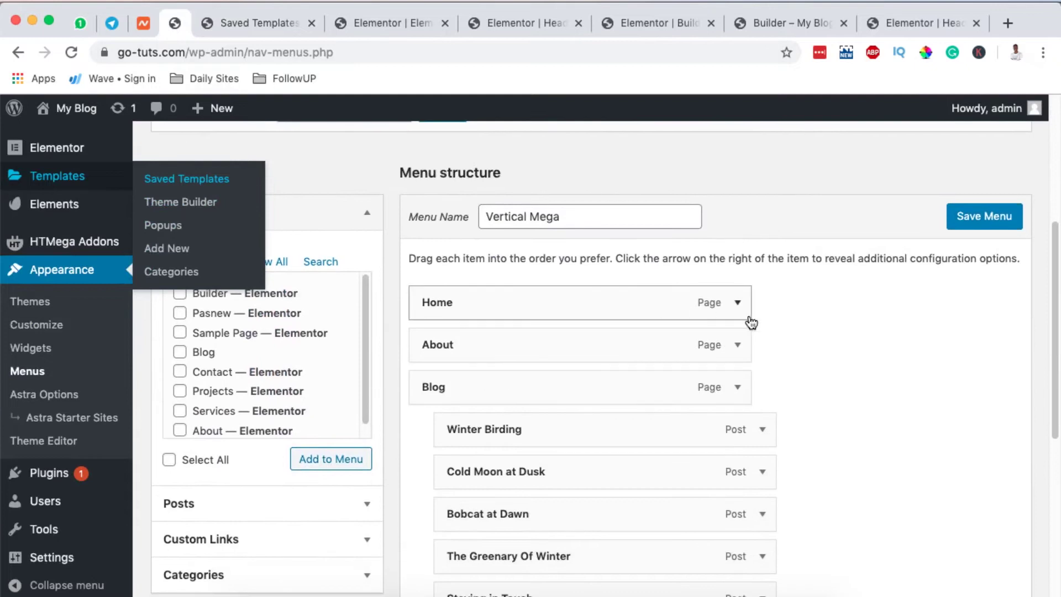
left_click(737, 302)
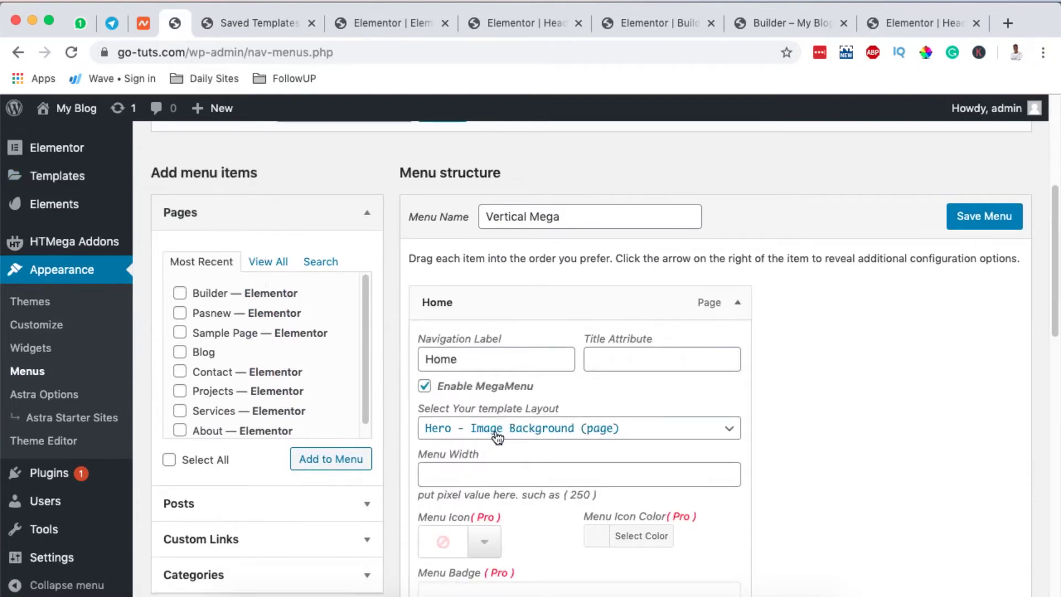
left_click(736, 302)
Select Pricing Menu (page) as the template layout for the Services item and save the Vertical Mega menu
scroll(755, 342, "down", 3)
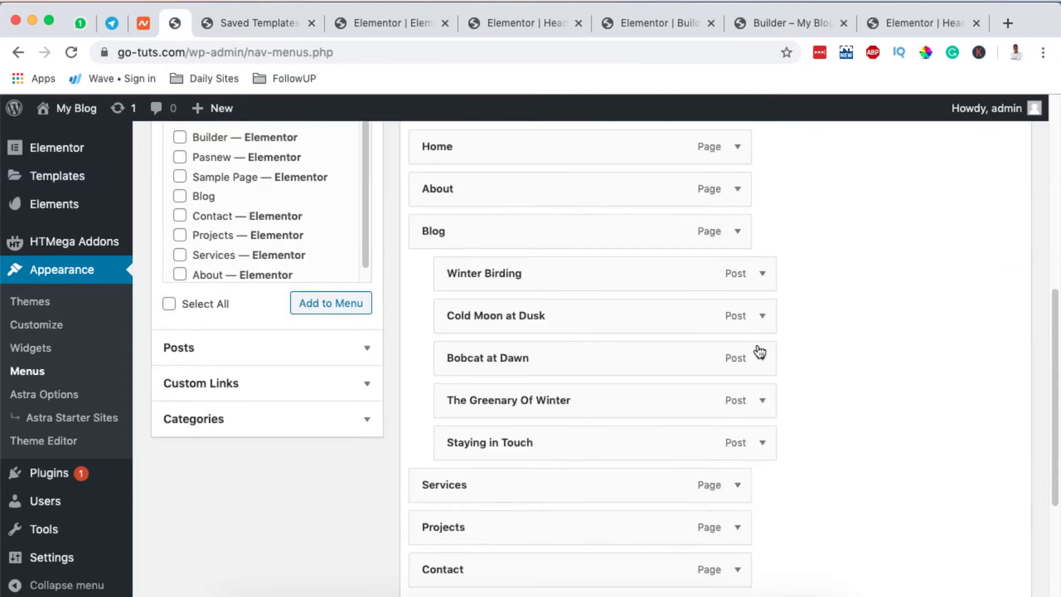
scroll(743, 492, "down", 4)
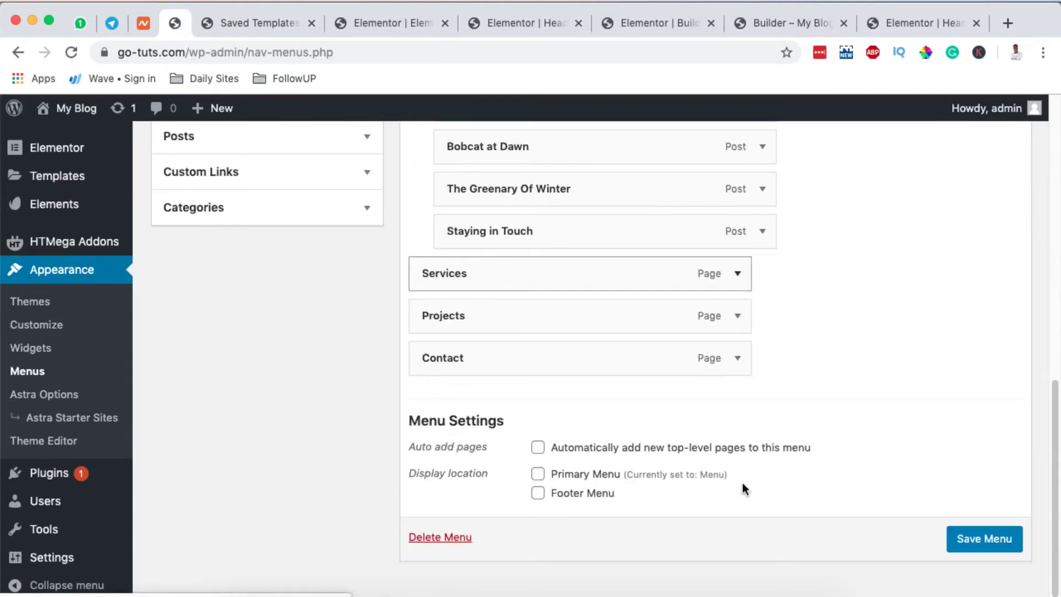
left_click(738, 275)
left_click(487, 404)
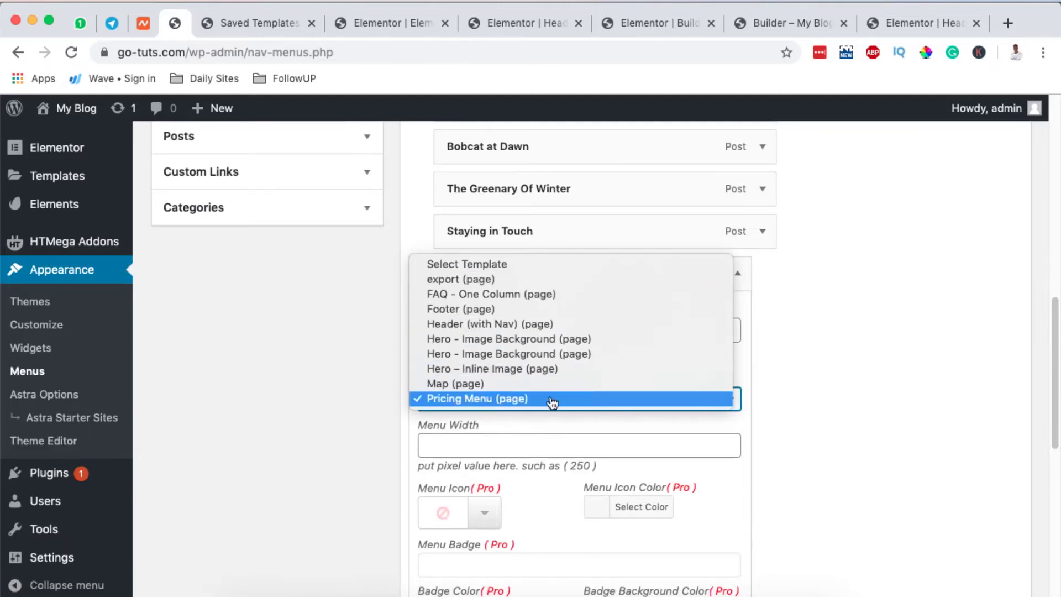
left_click(504, 401)
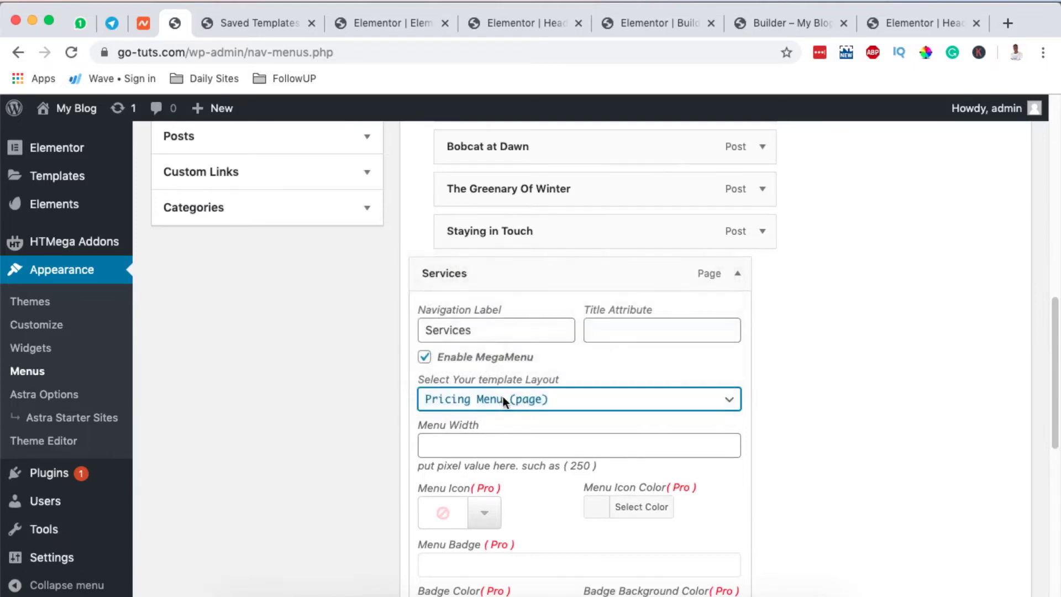
left_click(448, 332)
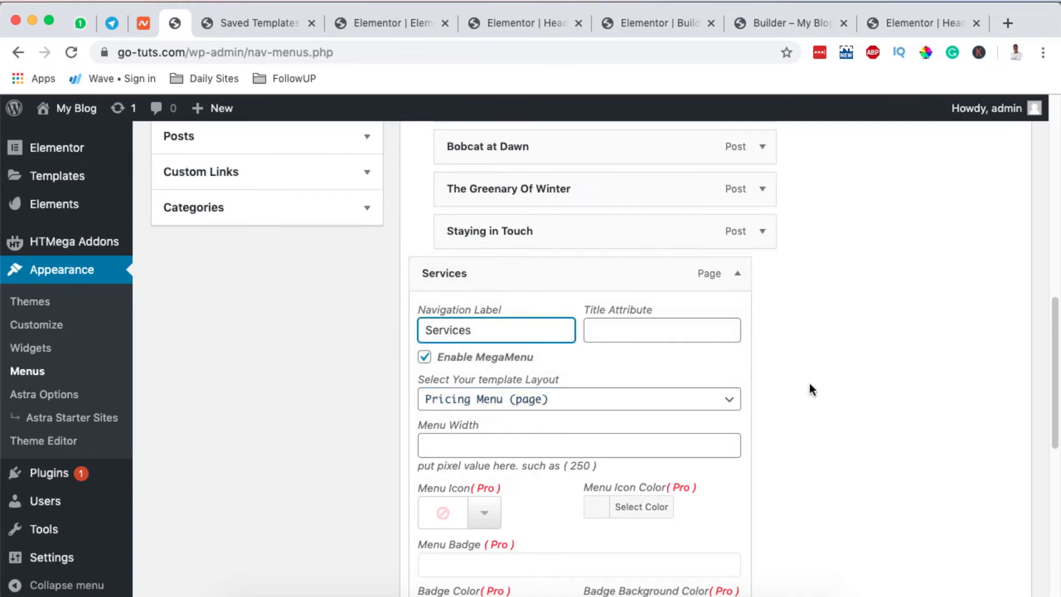
scroll(810, 383, "down", 4)
scroll(810, 384, "down", 2)
scroll(810, 383, "down", 3)
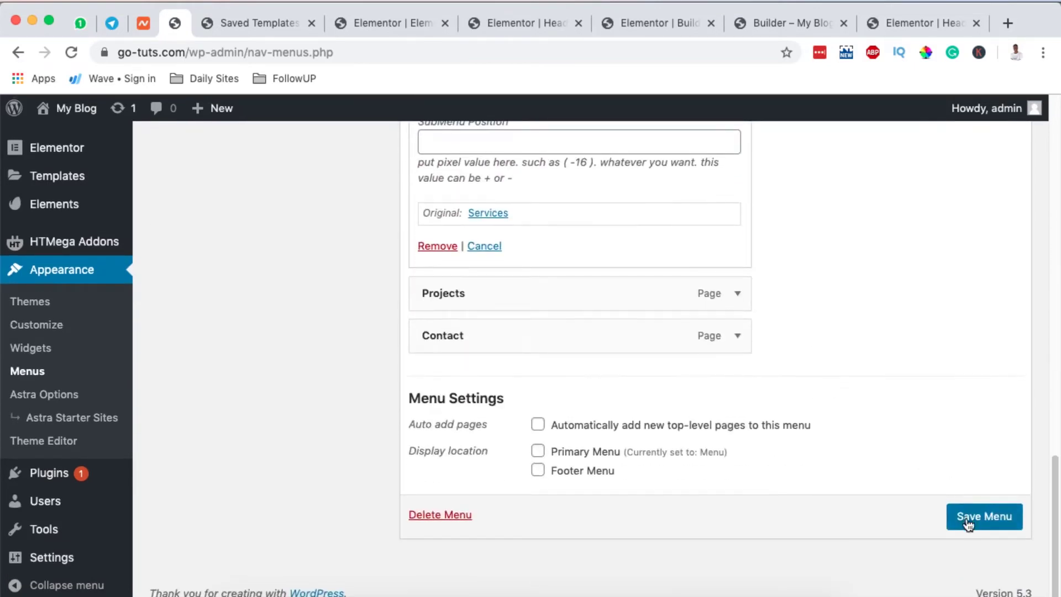
left_click(968, 524)
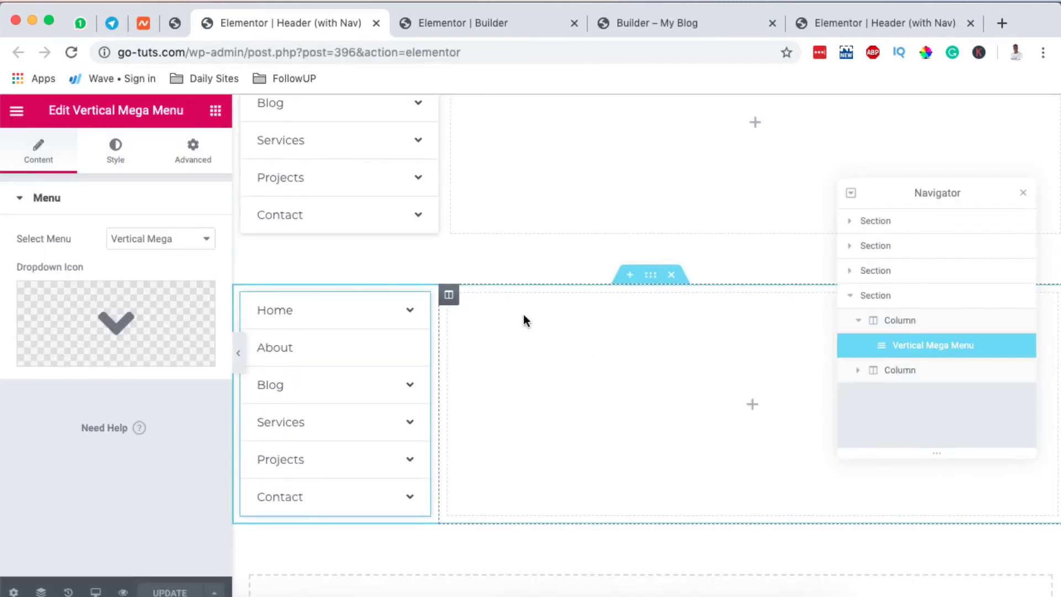
Preview the Services, Home and Contact mega menu panels in the second vertical menu of the Header (with Nav) template
scroll(520, 320, "down", 1)
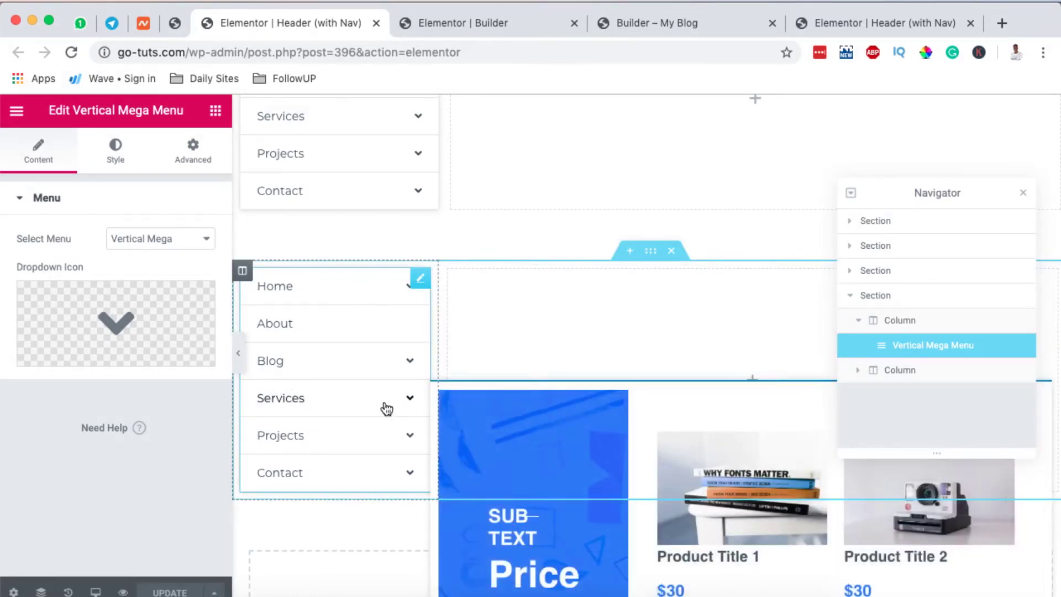
scroll(501, 411, "down", 3)
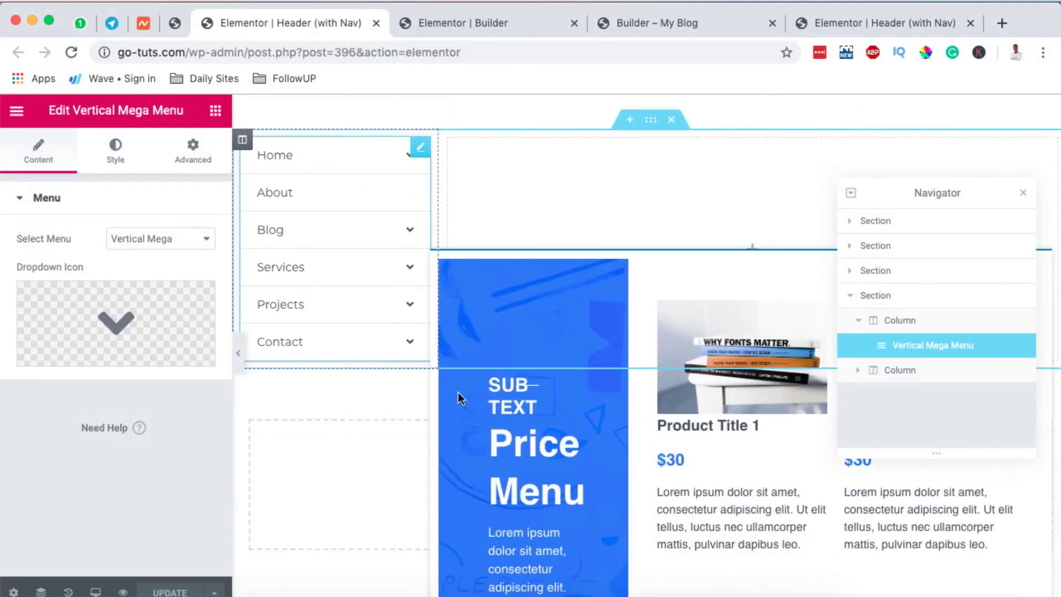
mouse_move(362, 265)
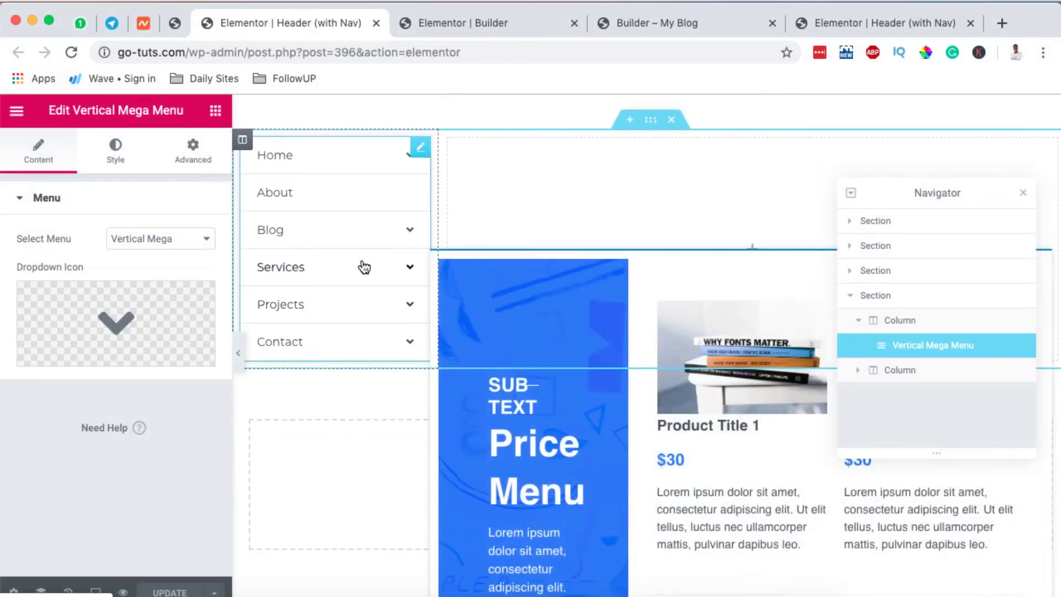
mouse_move(325, 160)
scroll(559, 497, "down", 5)
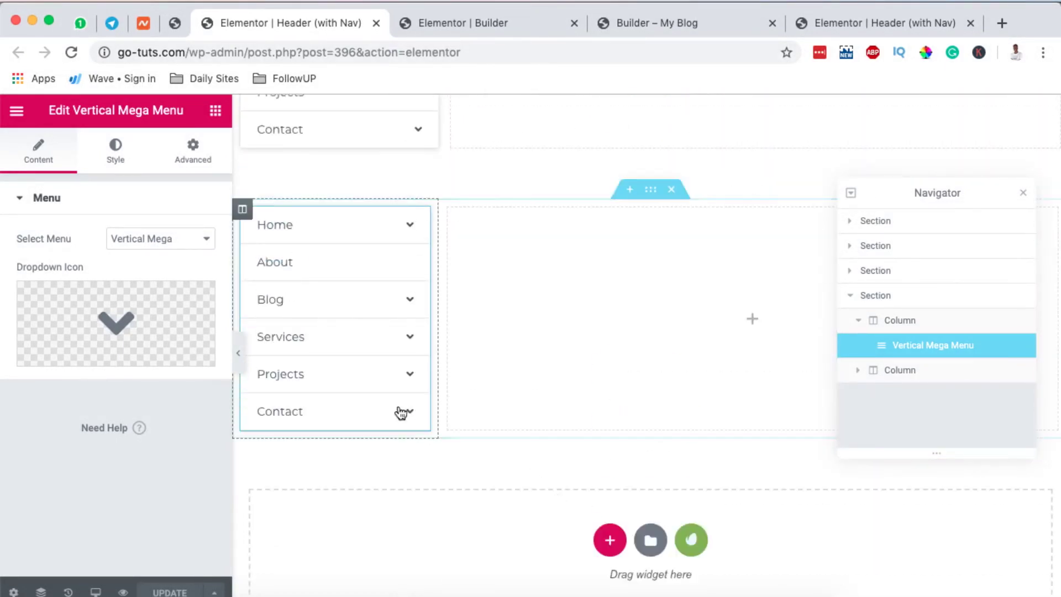
mouse_move(387, 336)
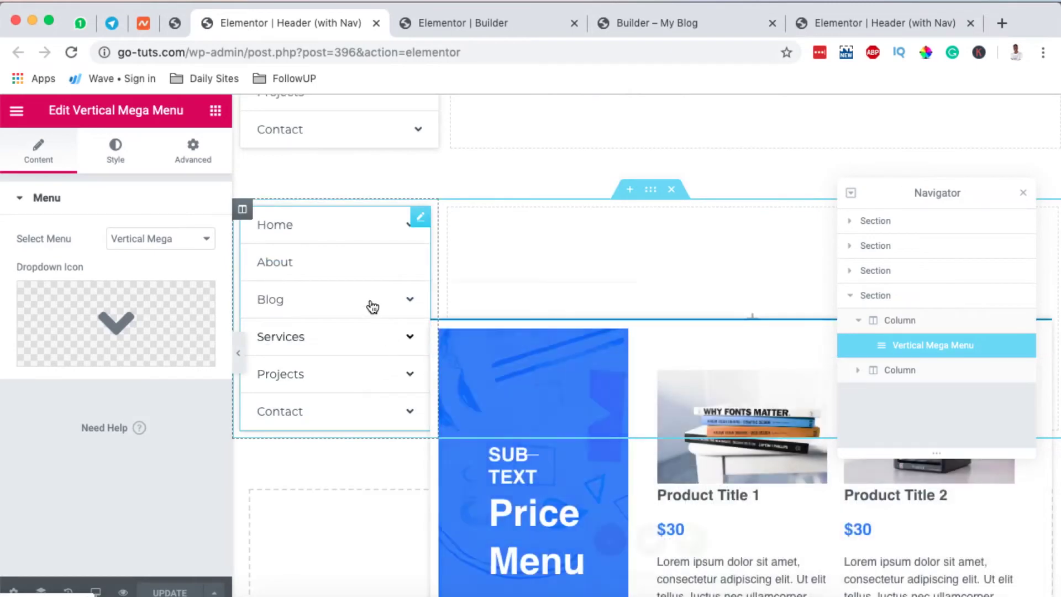
mouse_move(382, 419)
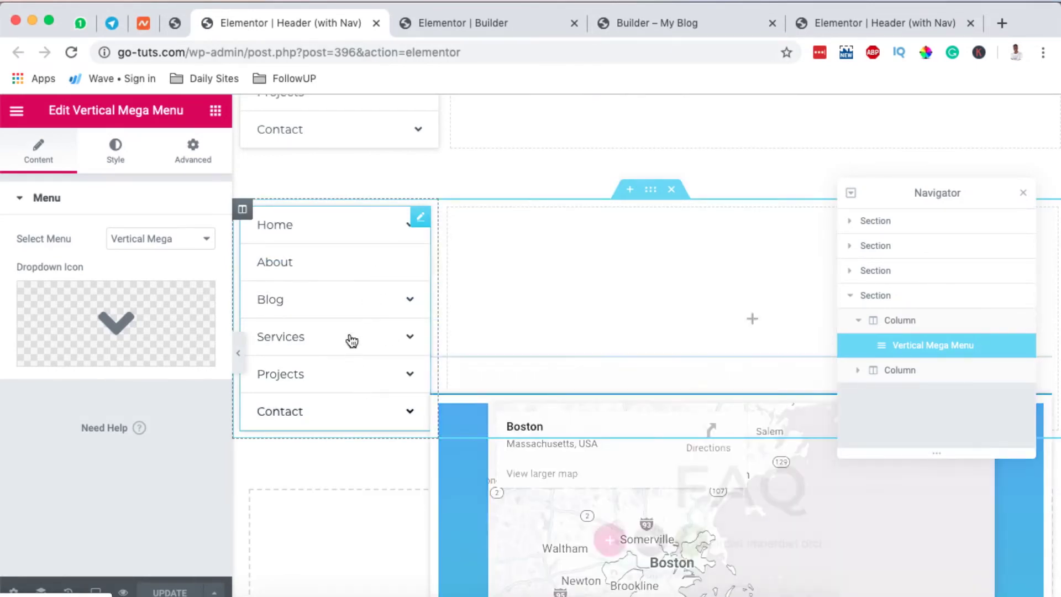
scroll(694, 348, "up", 3)
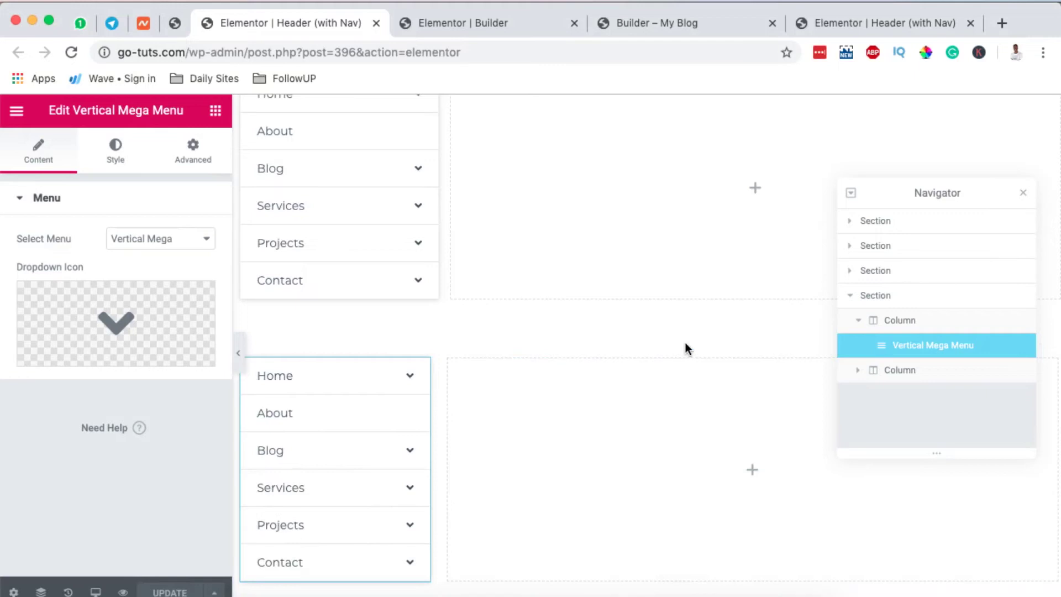
scroll(659, 220, "up", 2)
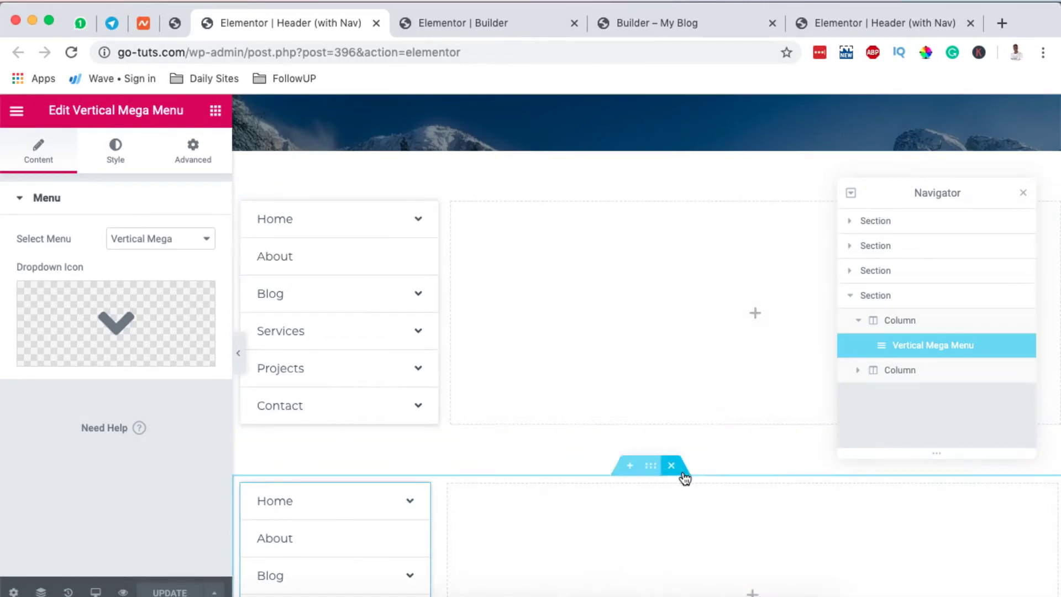
Delete the second vertical menu section and set the remaining menu section's Z-Index to 10
key("super+z")
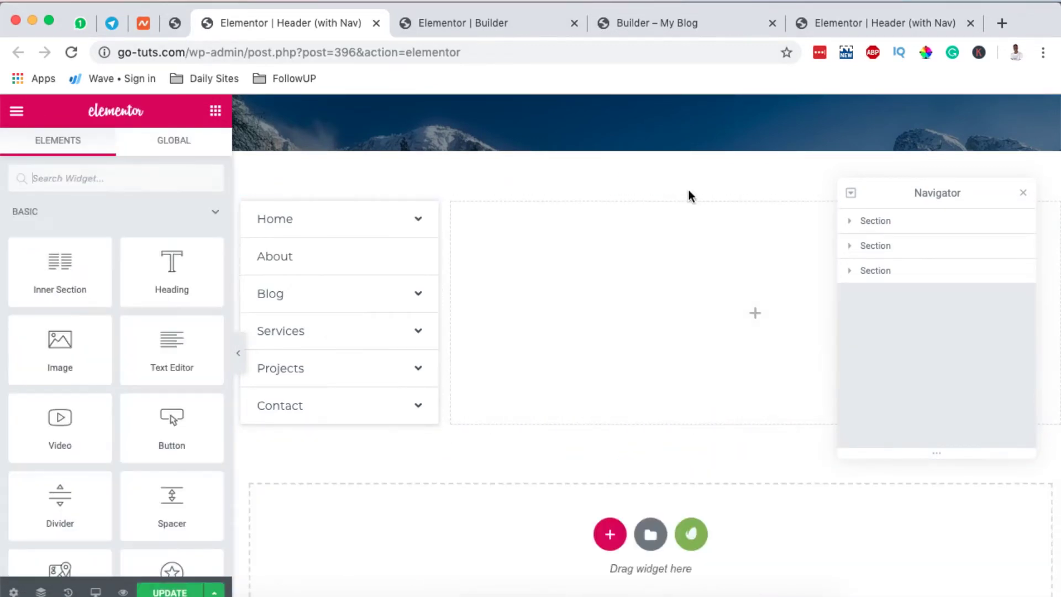
left_click(649, 186)
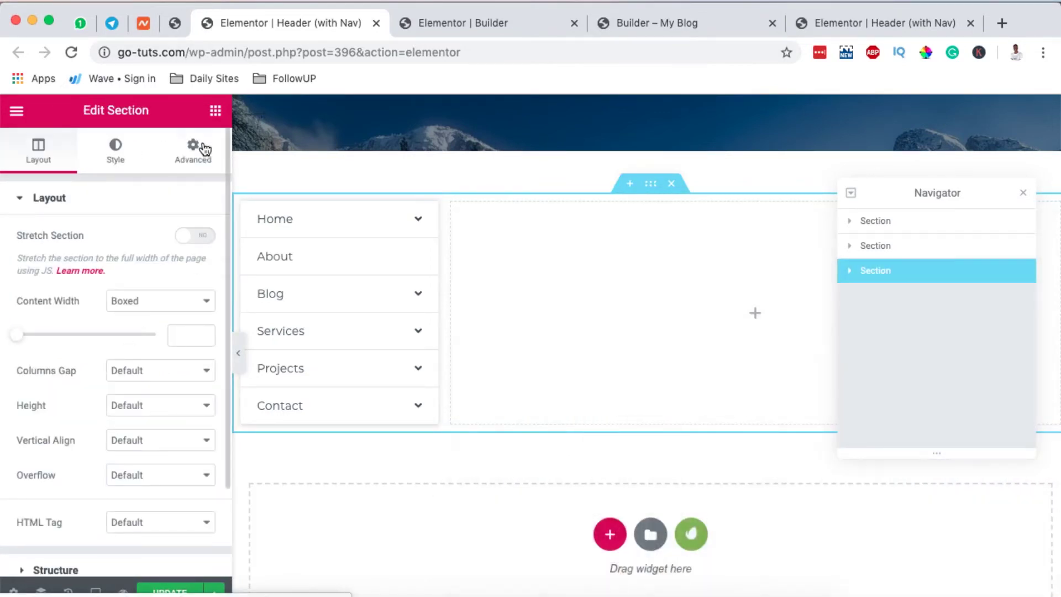
left_click(204, 148)
left_click(185, 378)
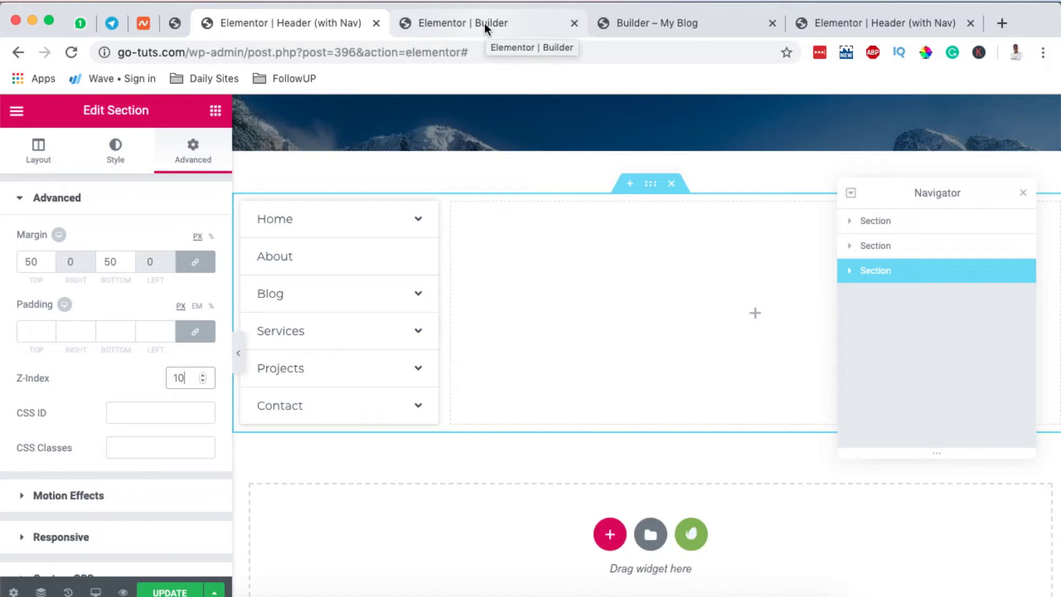
Preview the Home mega menu panel on the live Builder page and examine how it overlays the content beside and below the vertical menu
left_click(681, 25)
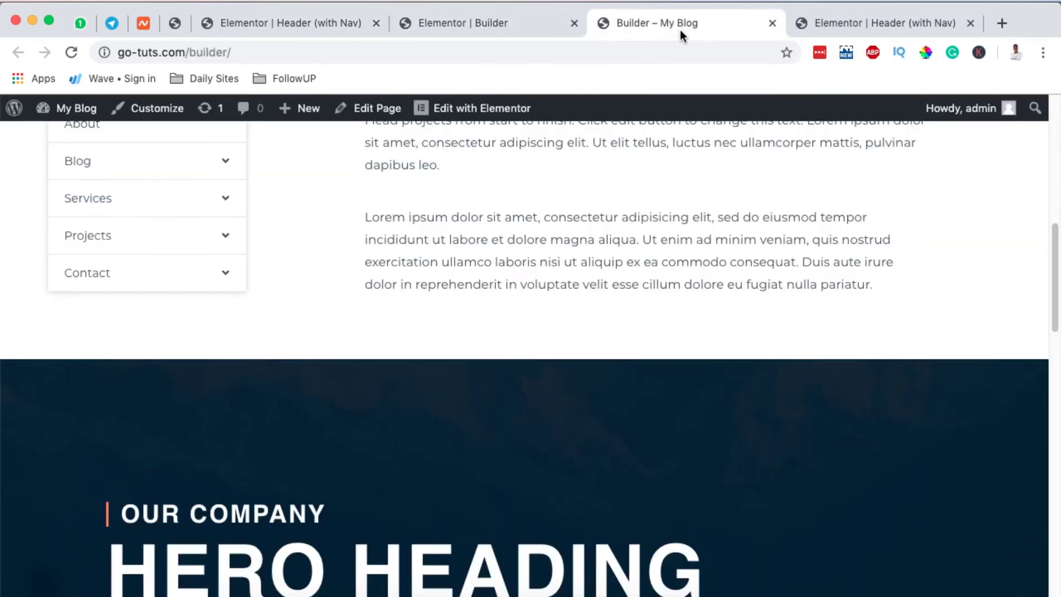
scroll(502, 300, "up", 2)
scroll(502, 300, "up", 3)
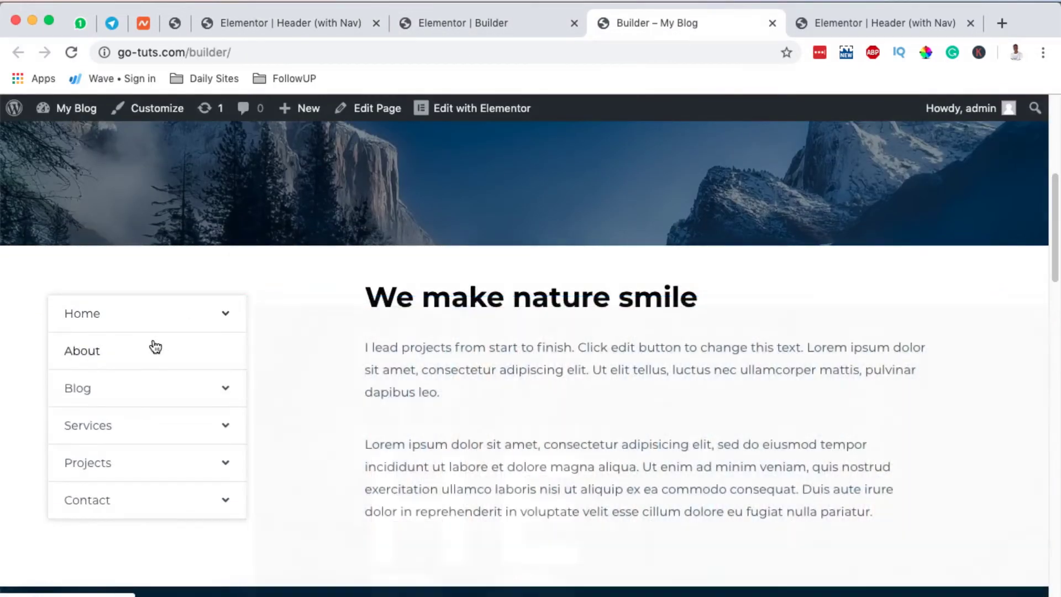
mouse_move(178, 311)
scroll(396, 514, "down", 2)
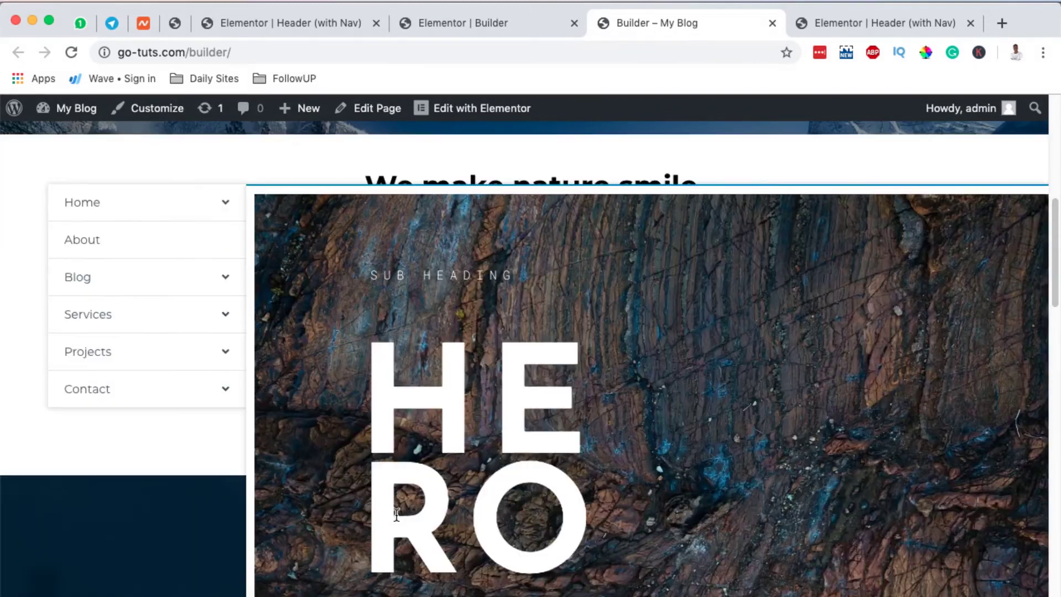
scroll(382, 424, "down", 3)
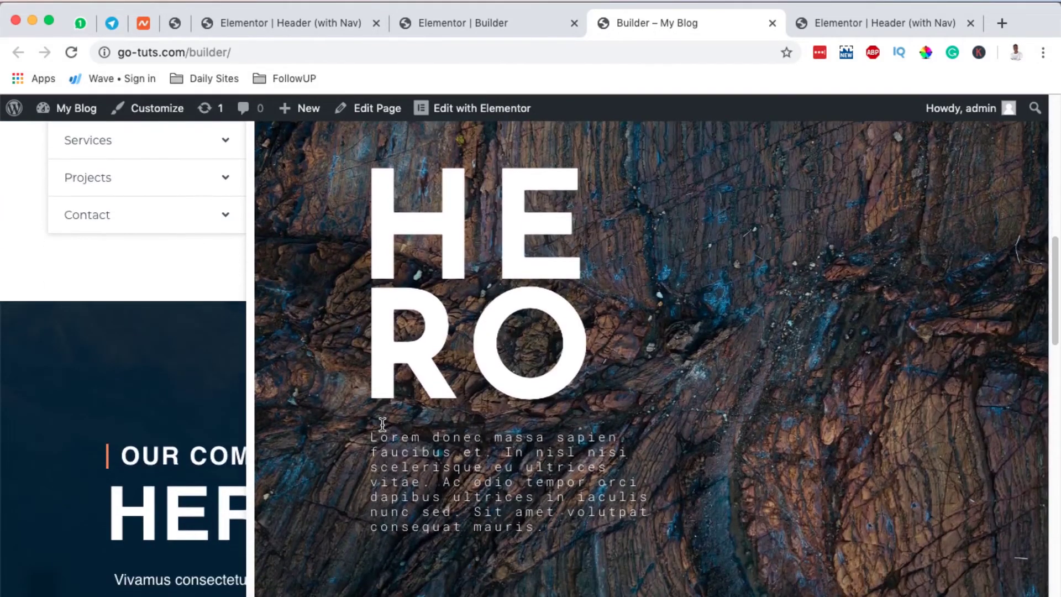
scroll(383, 424, "up", 1)
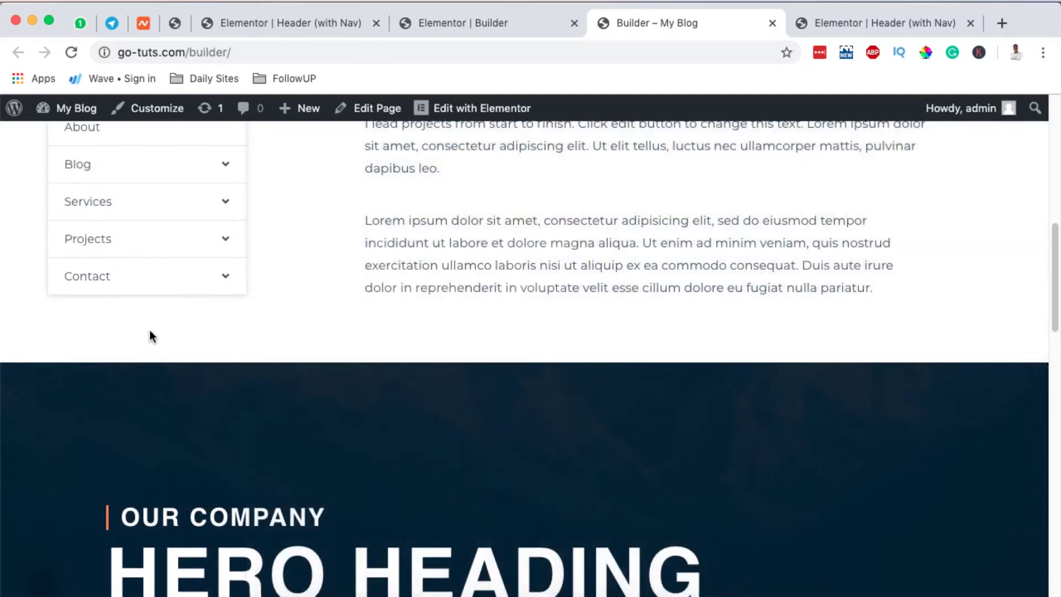
scroll(358, 341, "up", 3)
scroll(406, 306, "down", 1)
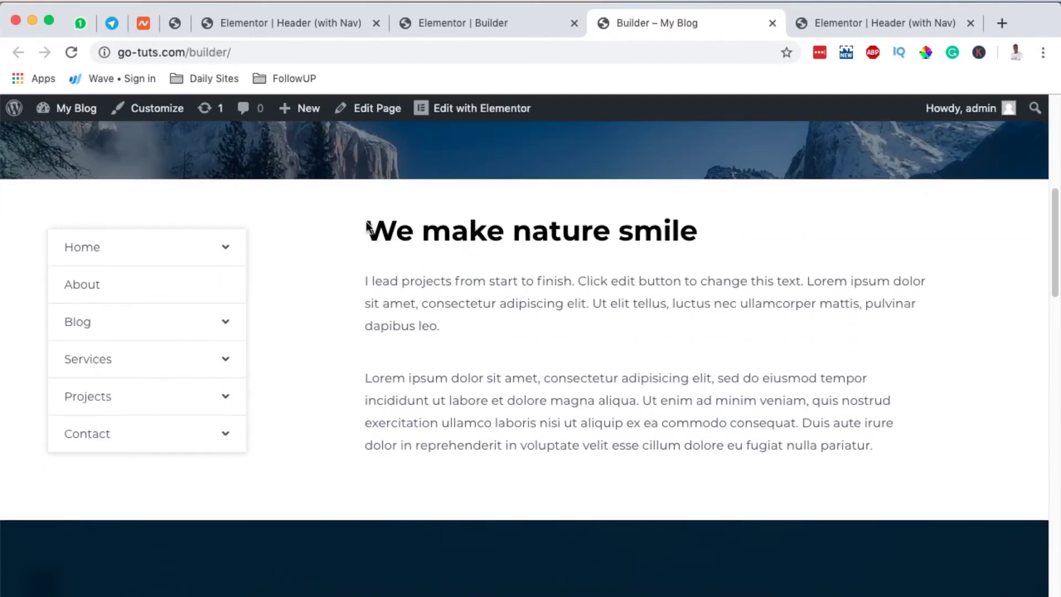
scroll(529, 410, "down", 2)
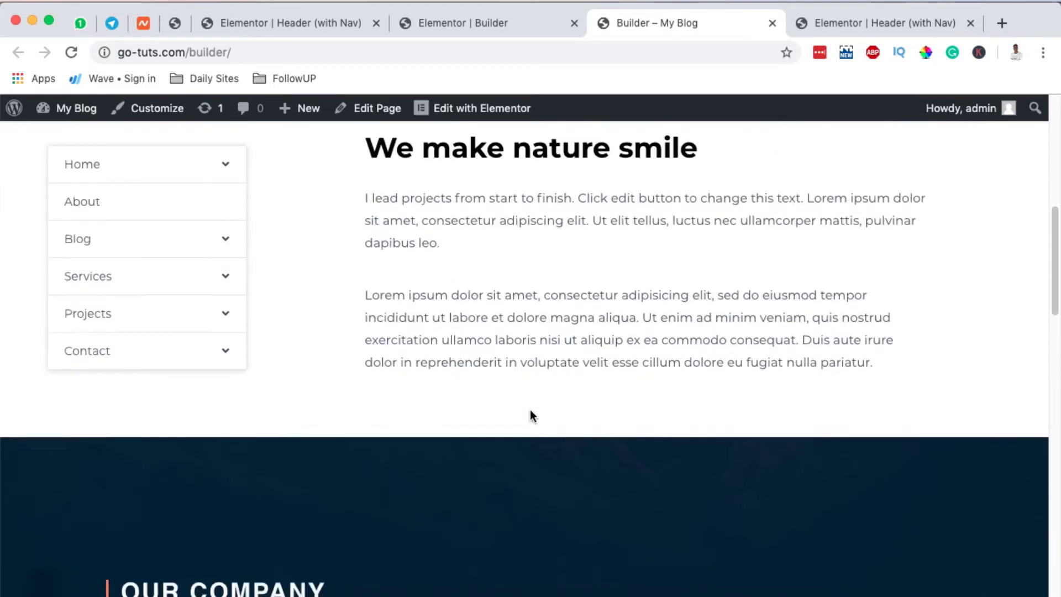
scroll(380, 347, "up", 3)
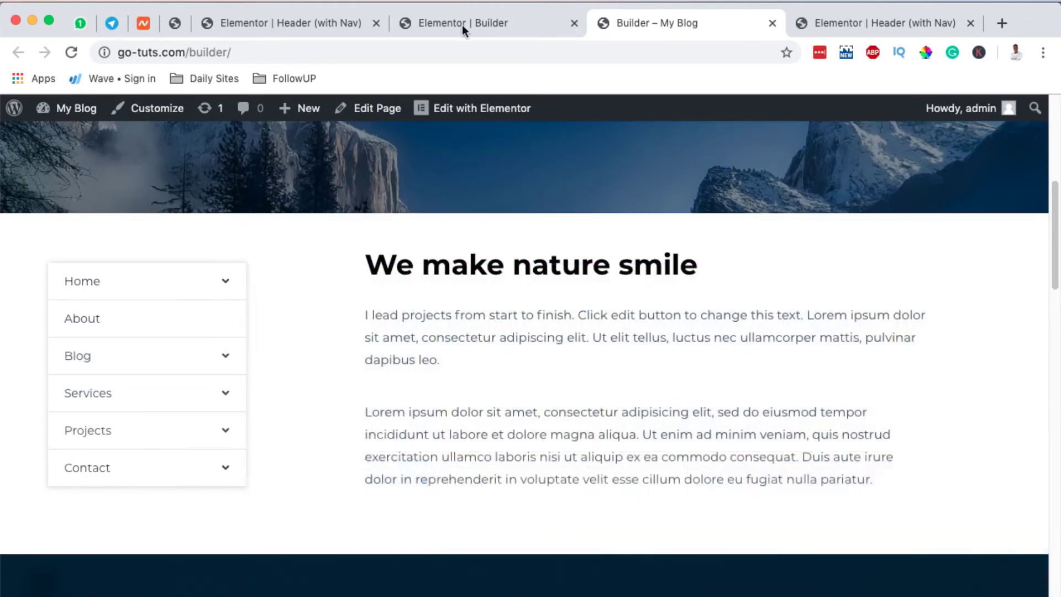
Return to the Header (with Nav) template, save its changes and check the welcome banner and vertical menu section
left_click(282, 23)
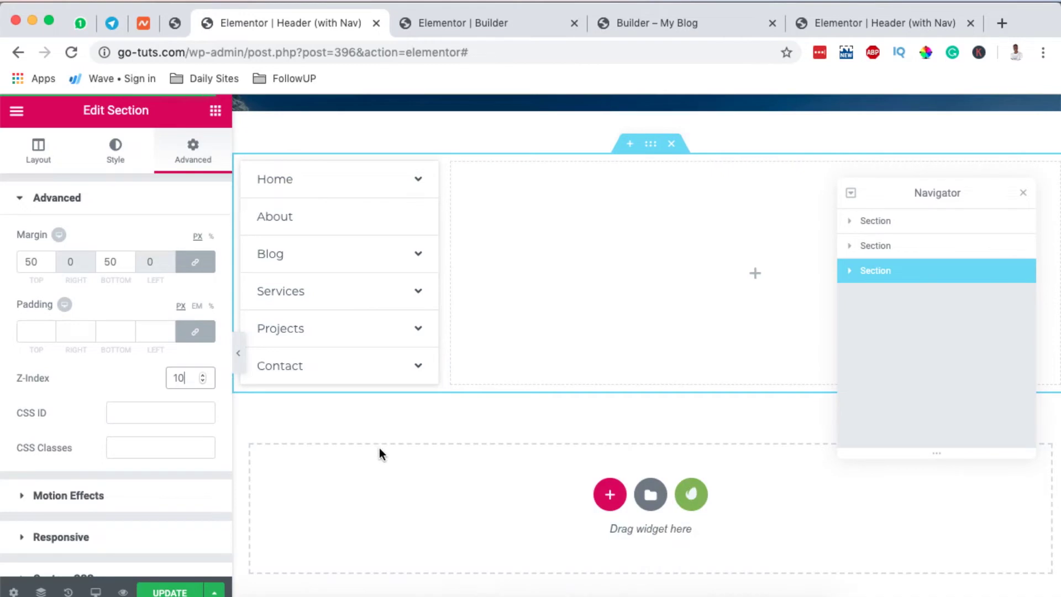
scroll(383, 450, "down", 1)
scroll(382, 449, "up", 3)
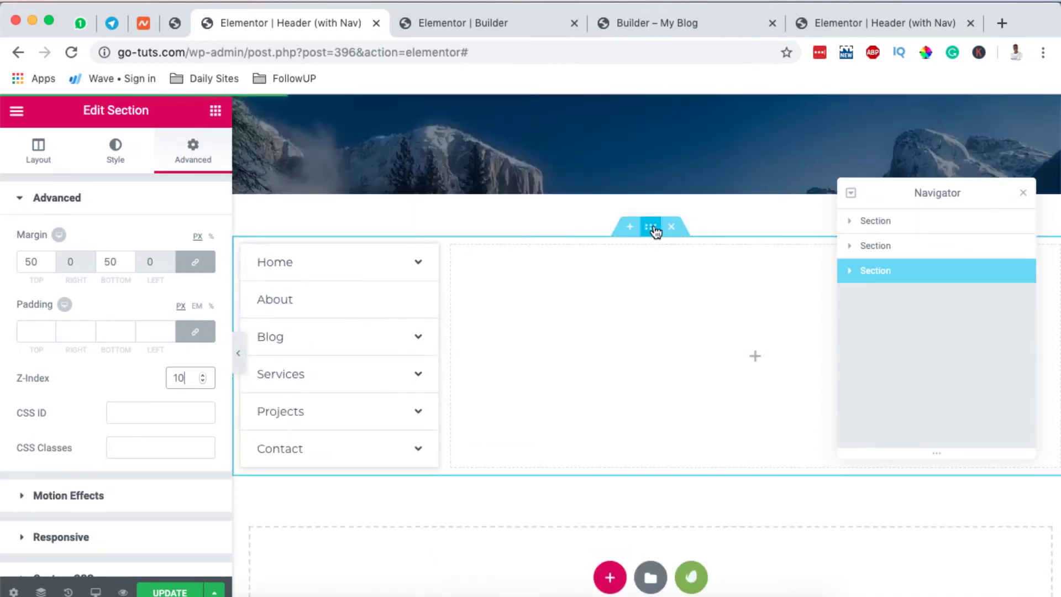
scroll(482, 397, "up", 2)
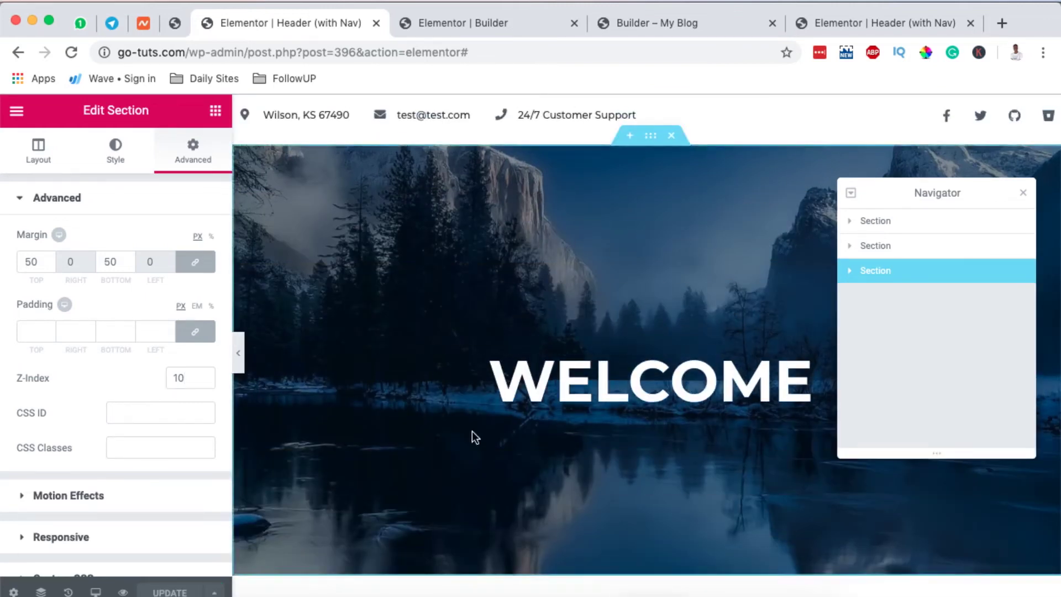
scroll(472, 431, "down", 10)
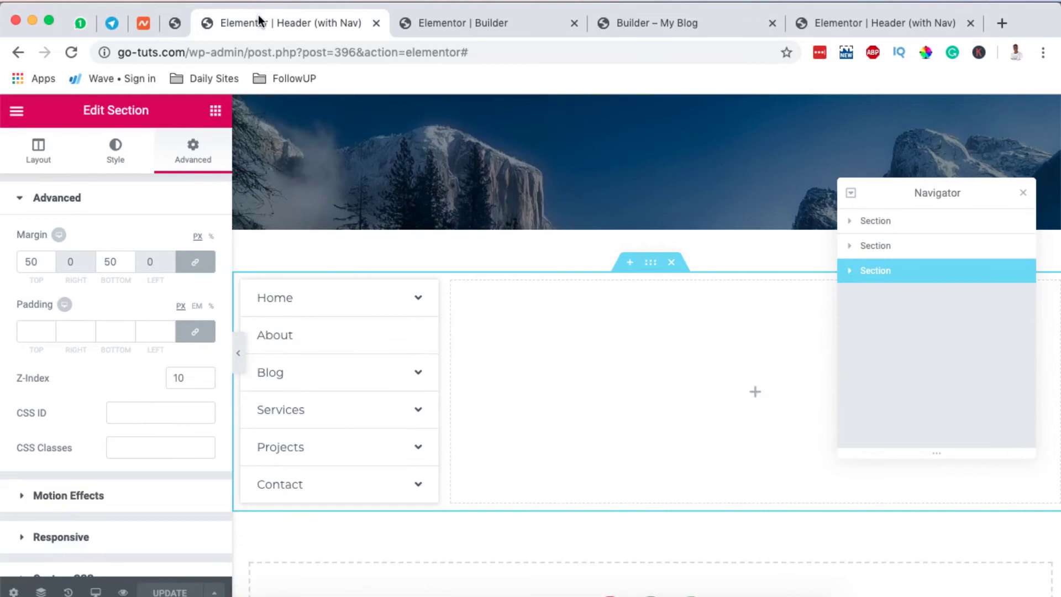
Open the HTMega HT Builder settings from the WordPress admin and go to the Theme Builder options
left_click(174, 25)
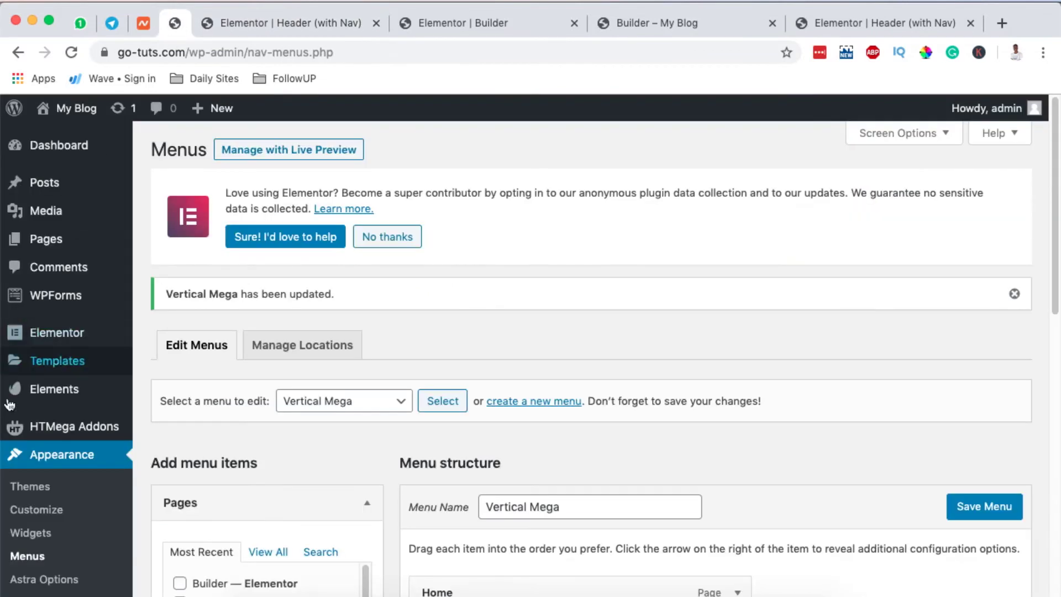
scroll(77, 308, "down", 3)
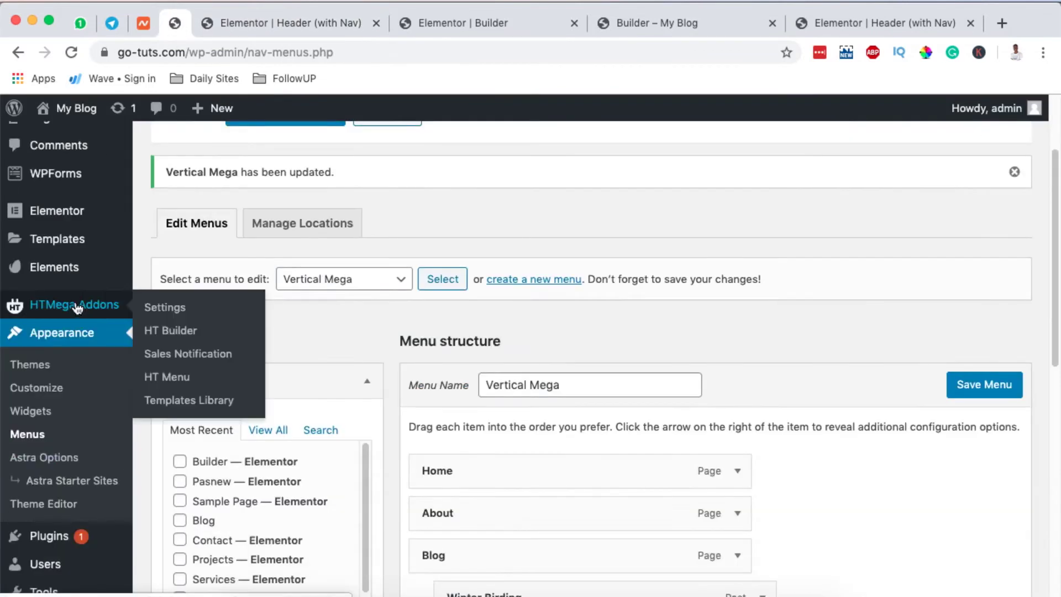
left_click(174, 331)
key("Return")
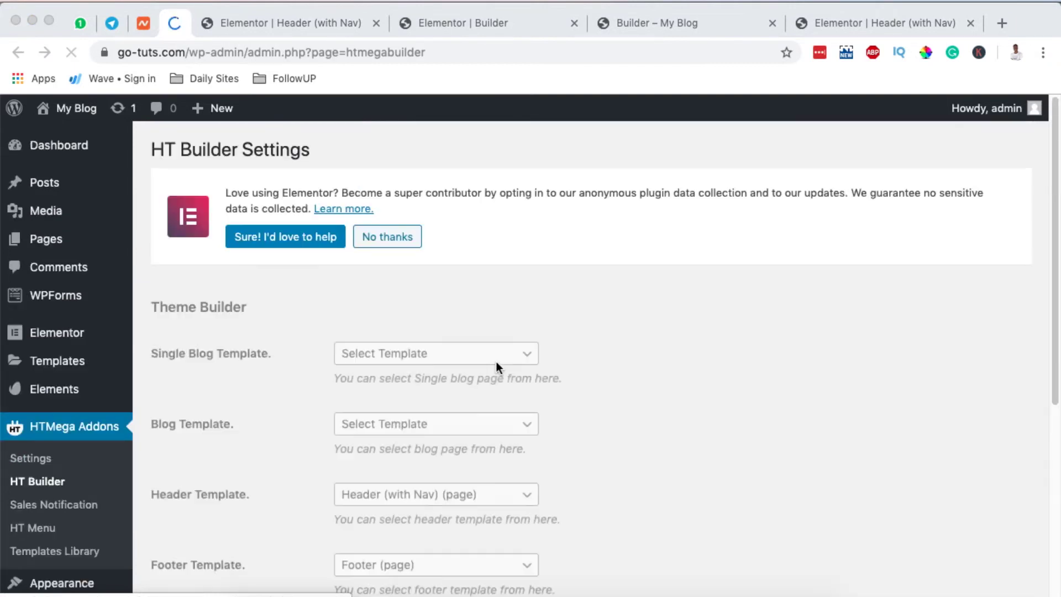
scroll(351, 337, "down", 2)
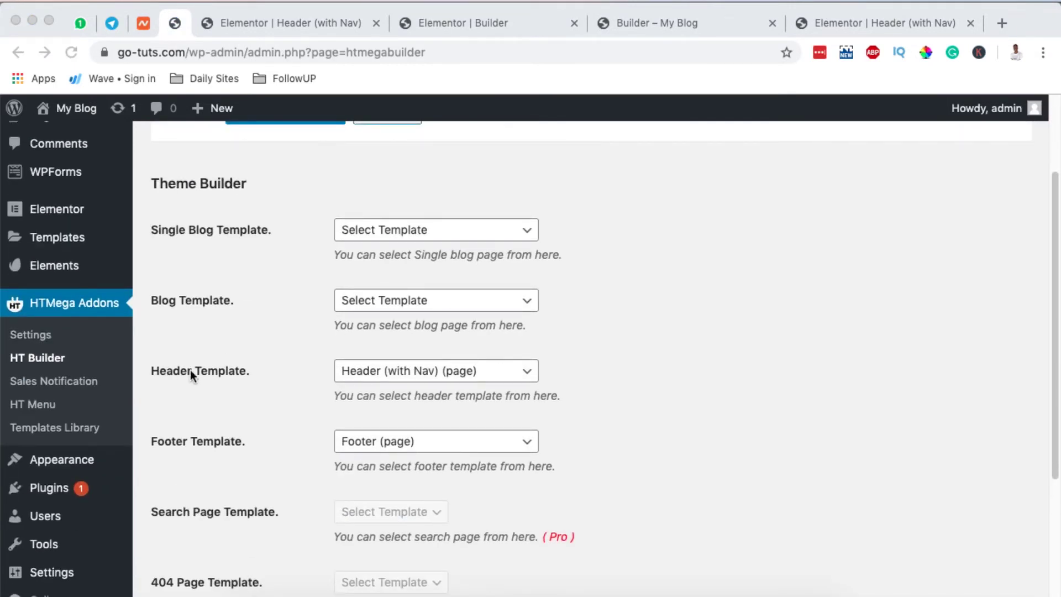
Choose Header (with Nav) (page) as the Header Template and save the HT Builder settings
left_click(385, 360)
left_click(263, 376)
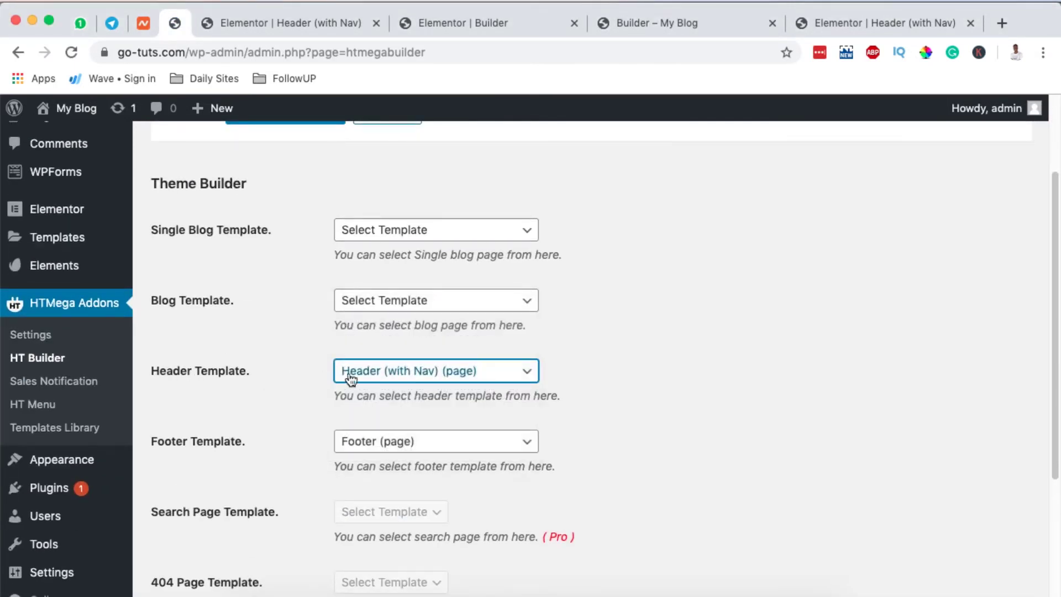
left_click(384, 372)
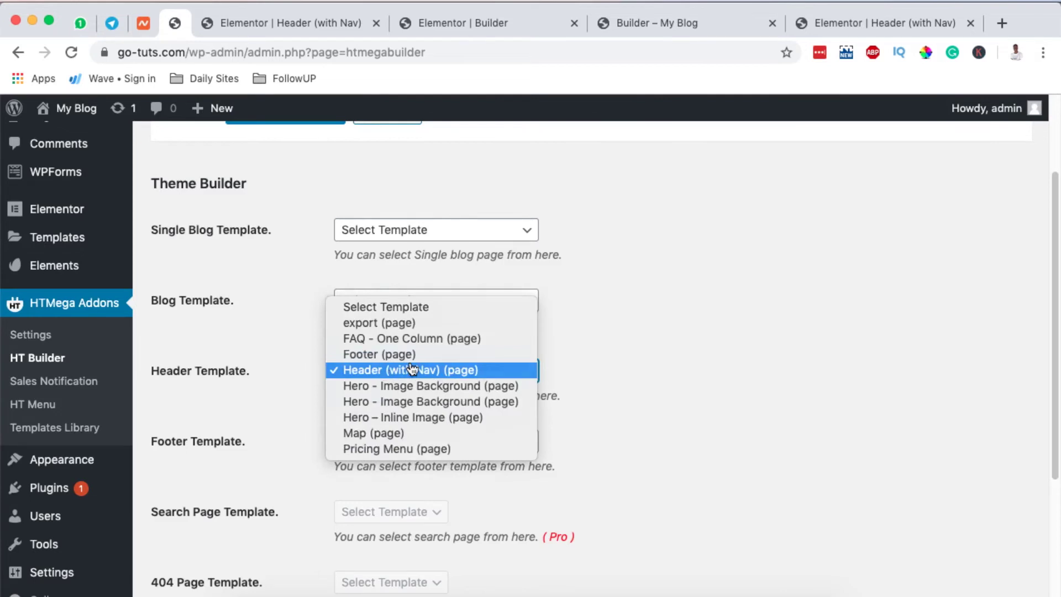
left_click(411, 369)
scroll(587, 365, "down", 5)
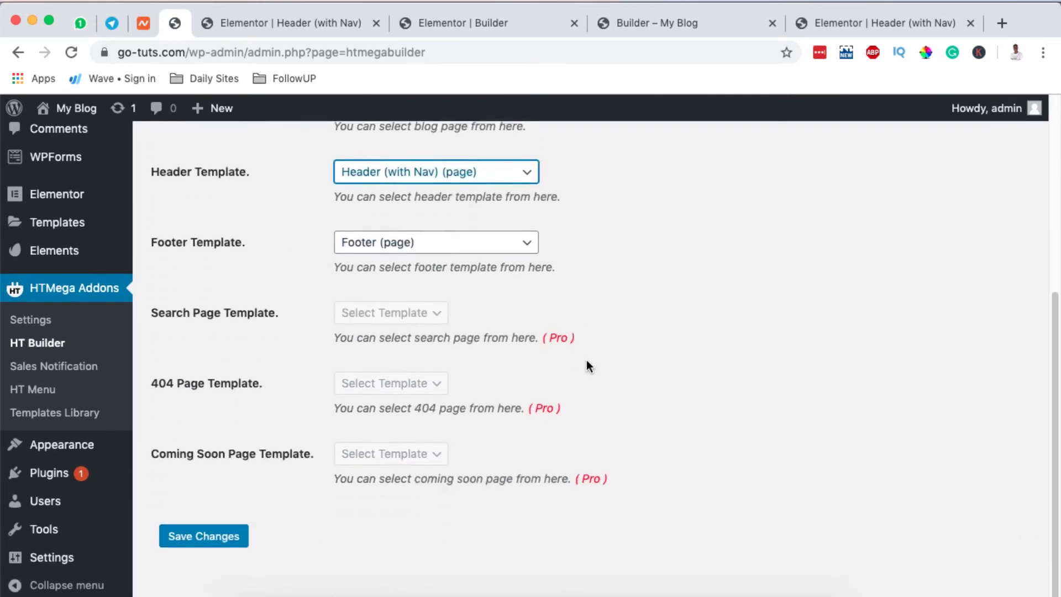
left_click(211, 529)
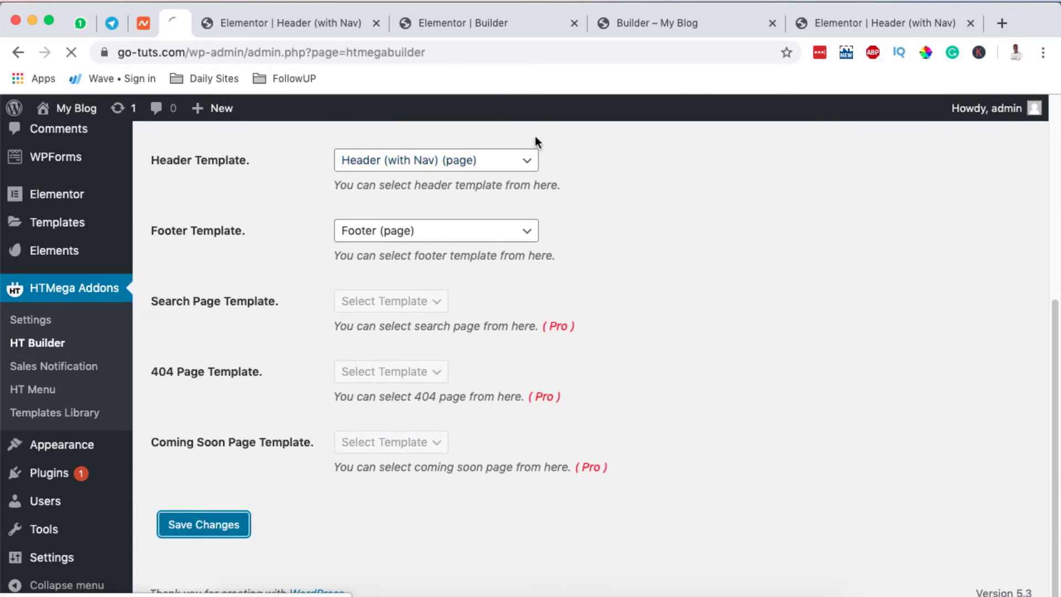
Review the Header (with Nav) template's banner and vertical menu in the editor, and return to the HT Builder settings
left_click(302, 32)
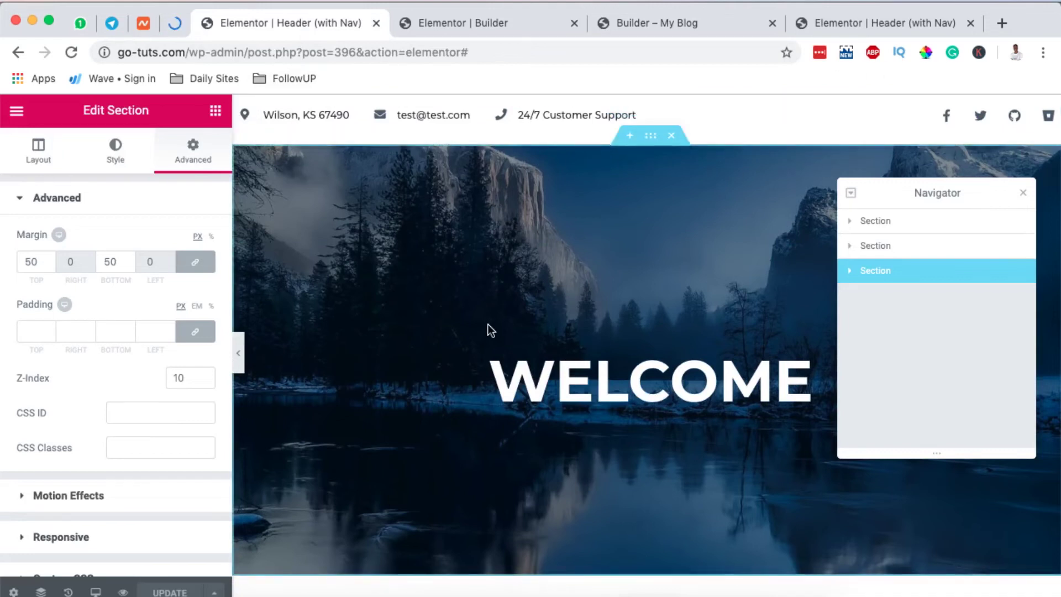
scroll(585, 454, "down", 5)
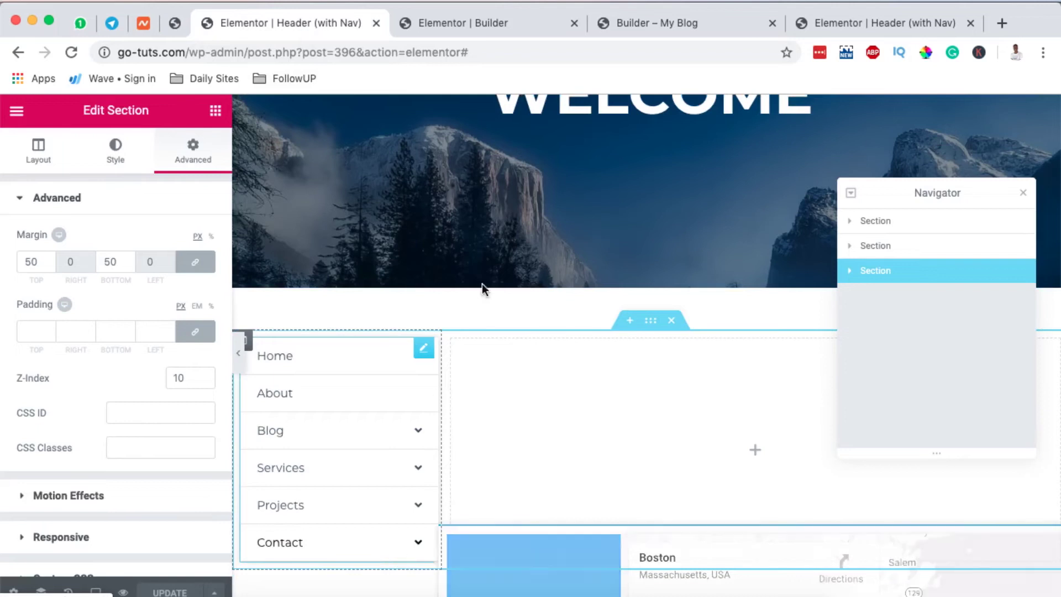
left_click(175, 22)
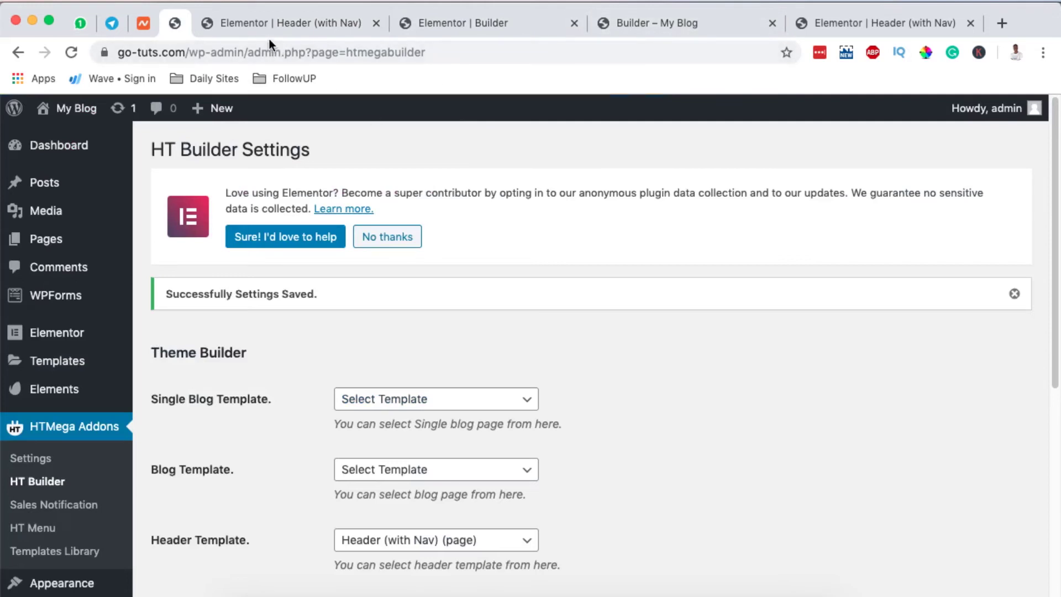
scroll(286, 397, "down", 1)
scroll(286, 397, "up", 1)
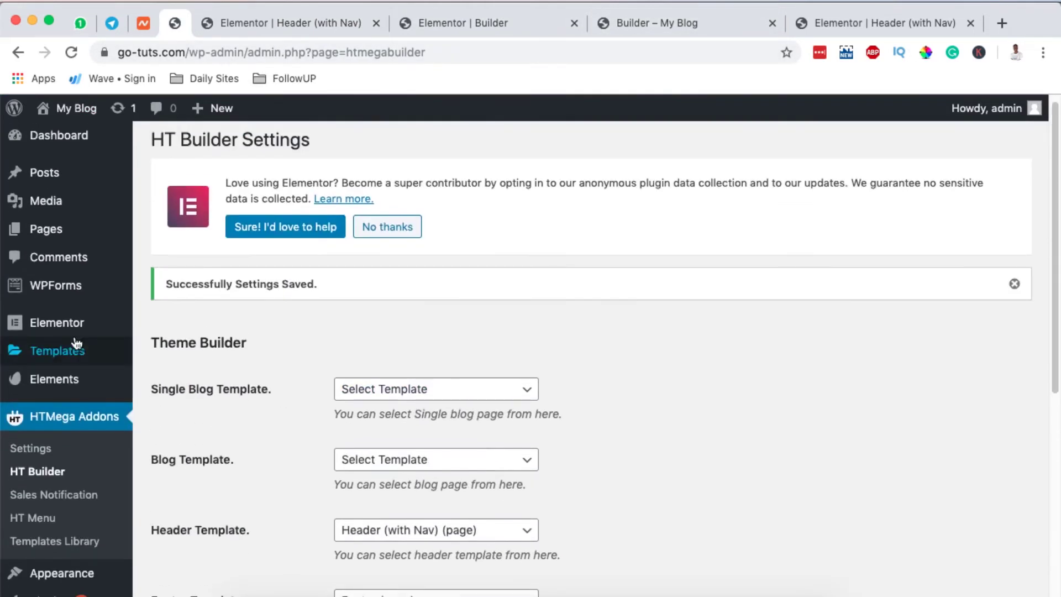
Open the All Pages list in a new tab and view the Pasnew page in another new tab
mouse_move(35, 229)
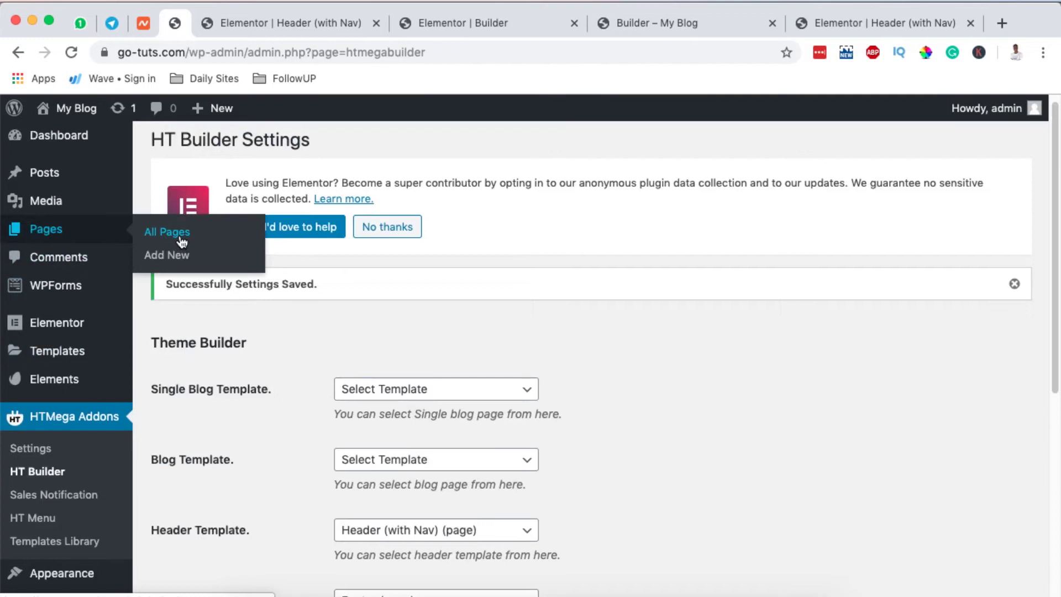
left_click(181, 242, "super")
left_click(261, 21)
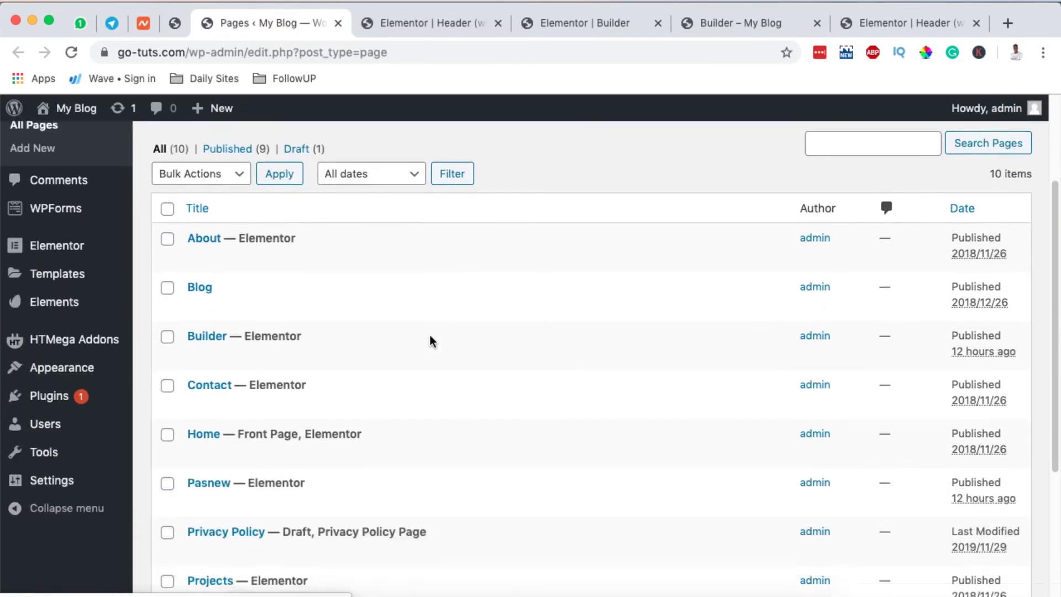
scroll(430, 336, "down", 3)
scroll(430, 338, "down", 2)
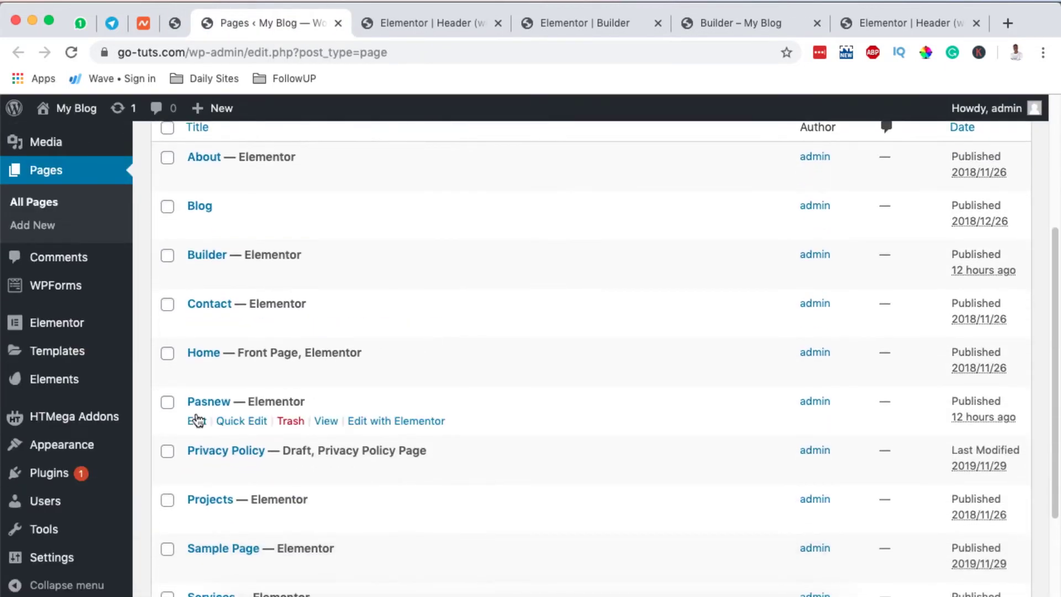
left_click(329, 421, "super")
left_click(359, 21)
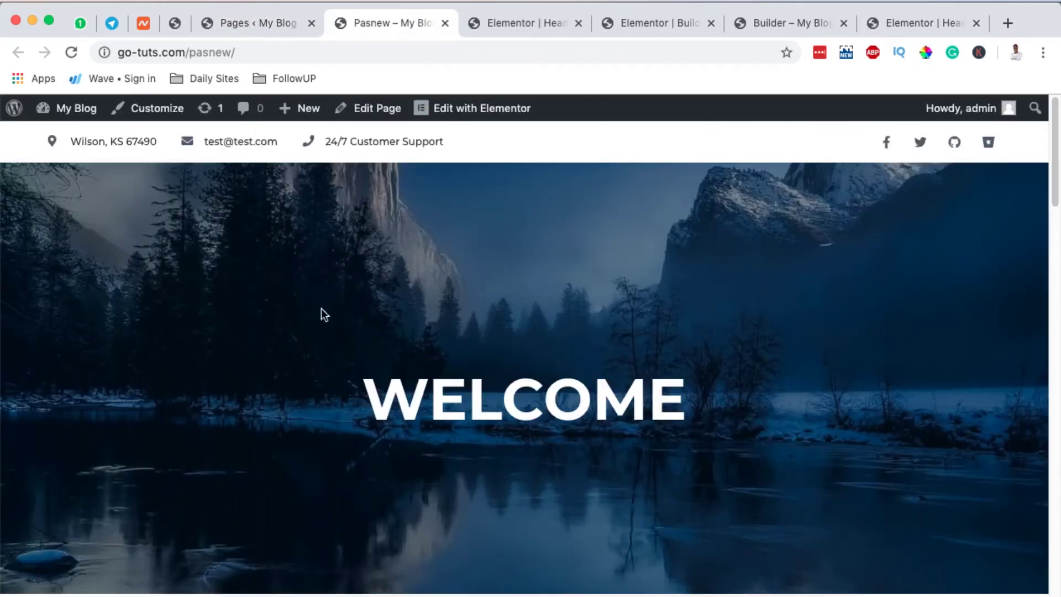
Examine the header banner, vertical menu and content sections on the live Pasnew page
scroll(267, 467, "down", 5)
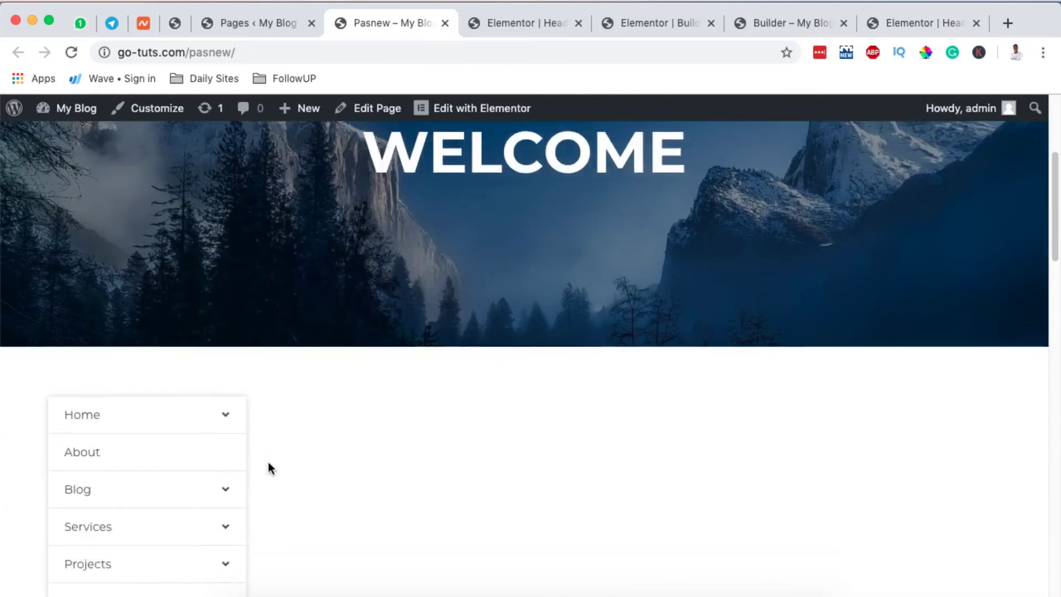
scroll(410, 288, "down", 4)
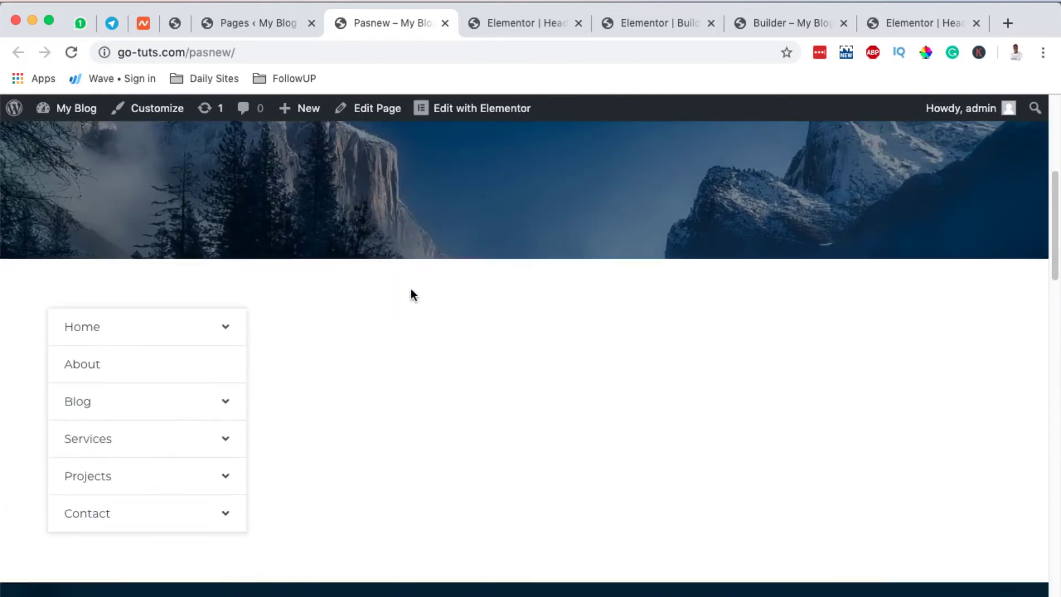
scroll(512, 464, "down", 20)
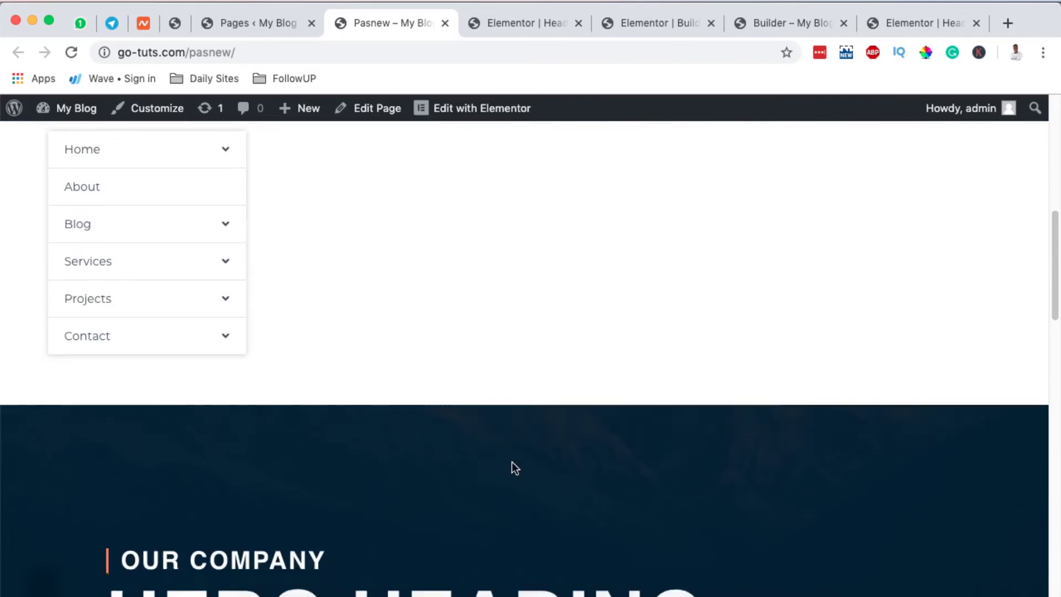
scroll(512, 462, "up", 20)
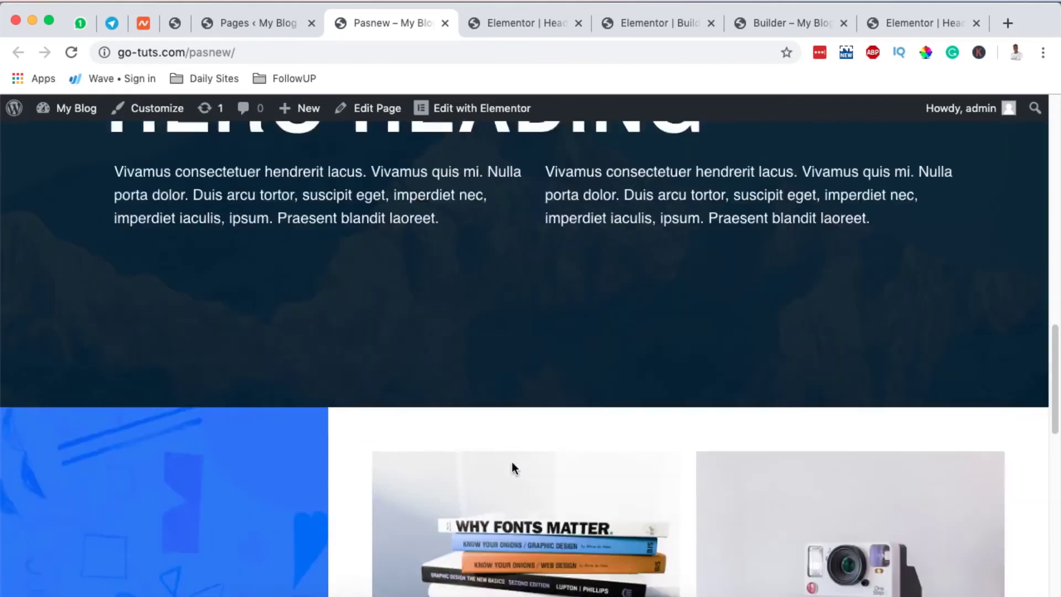
Open the Pasnew page for editing with Elementor in a new tab from the Pages list
scroll(512, 462, "down", 6)
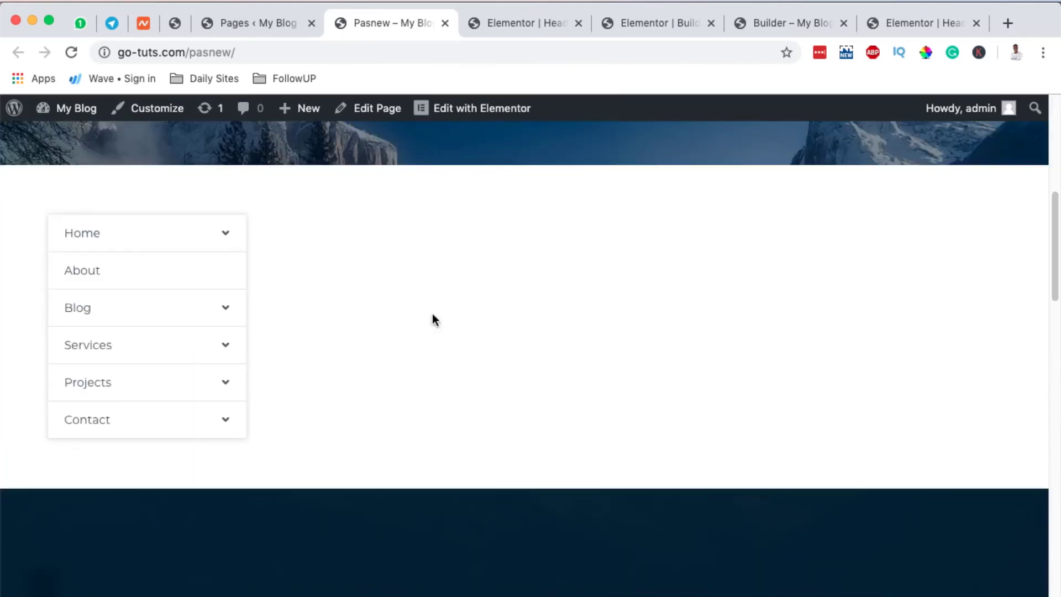
left_click(252, 26)
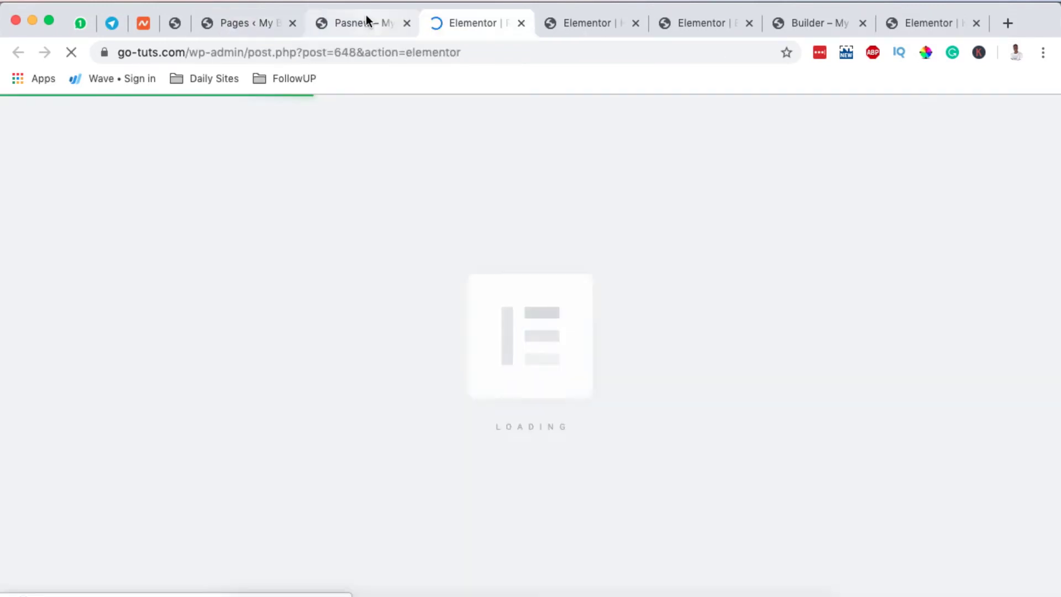
left_click(364, 22)
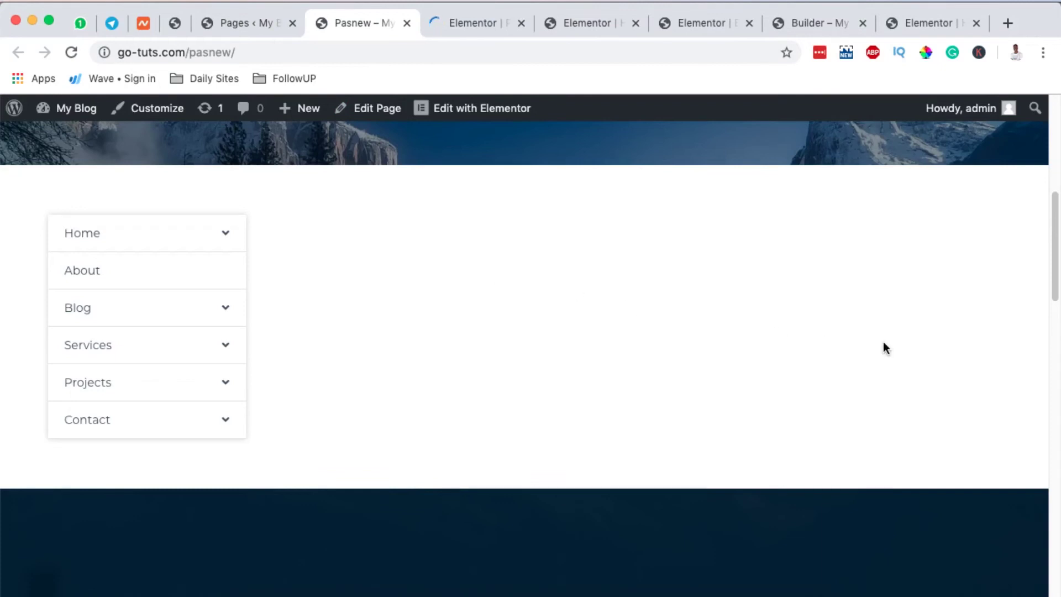
left_click(469, 23)
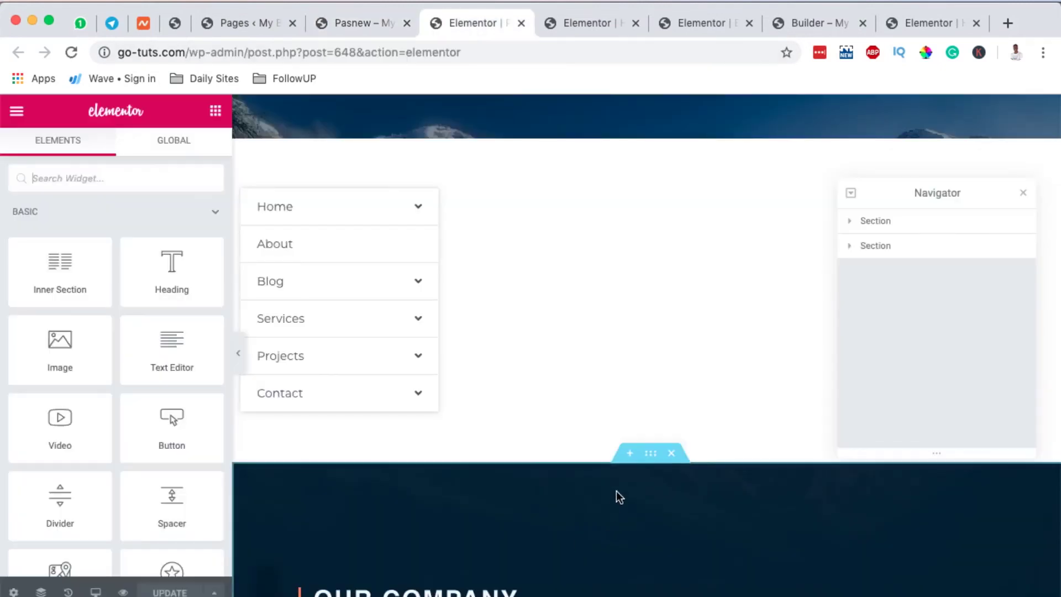
Insert a new two-column section between the vertical menu and the Our Company hero section
scroll(608, 498, "down", 3)
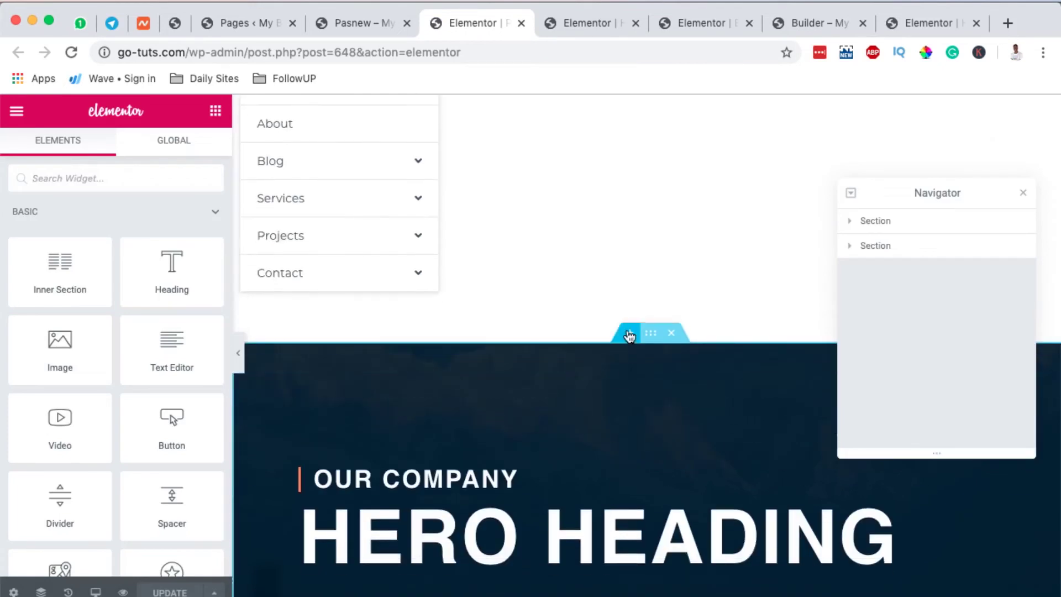
left_click(628, 334)
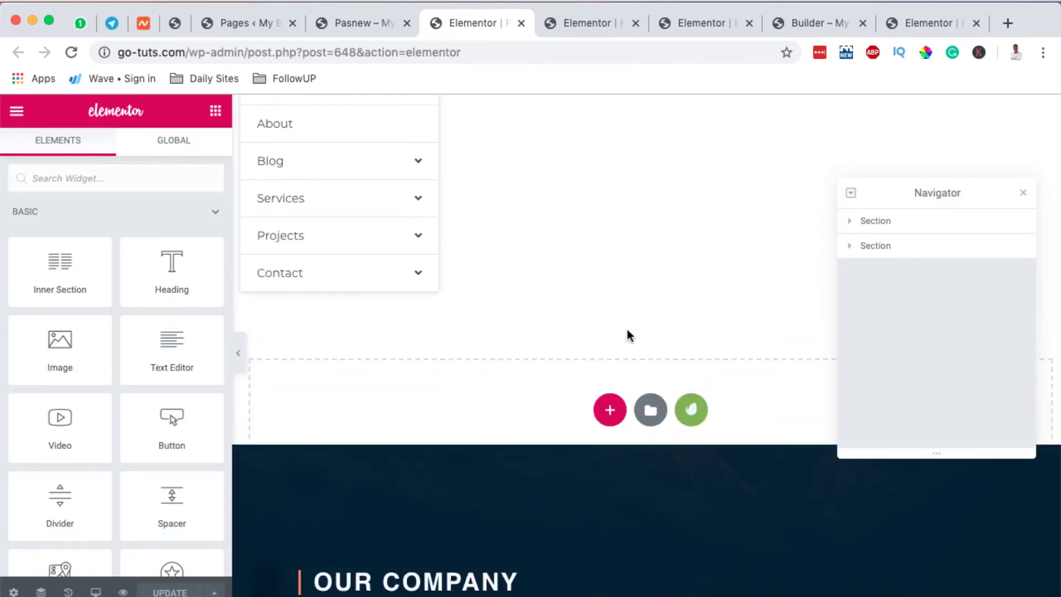
left_click(609, 394)
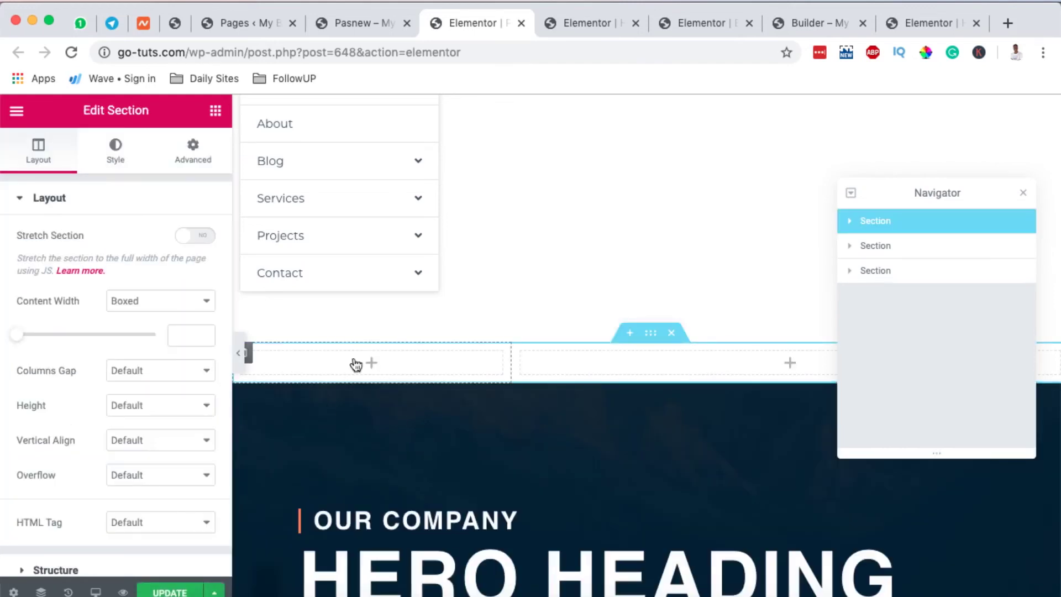
Set the new section's first column width to 25% and its second column width to 75%
left_click(247, 353)
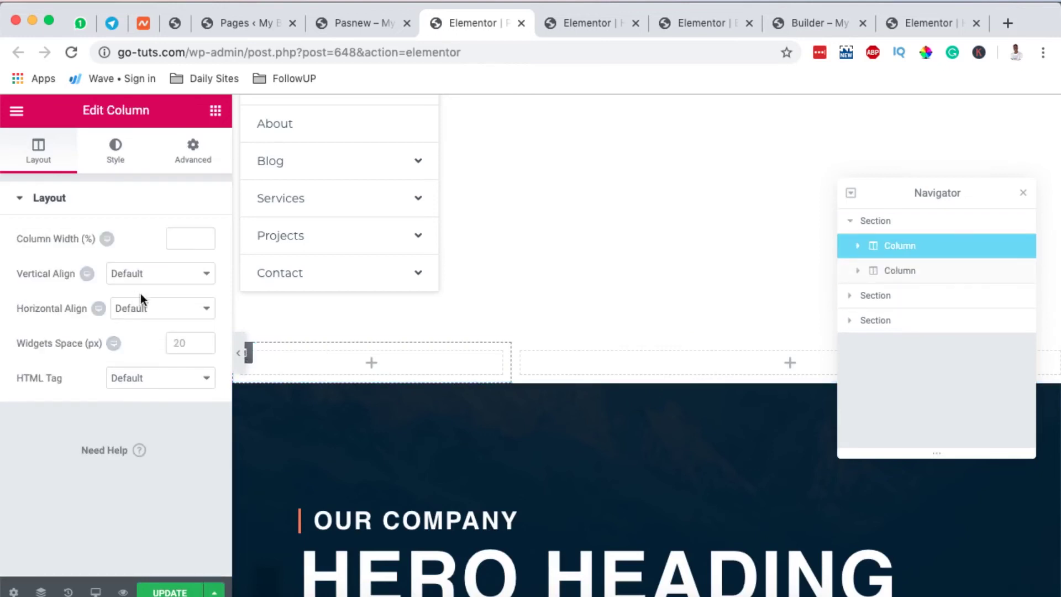
type("25")
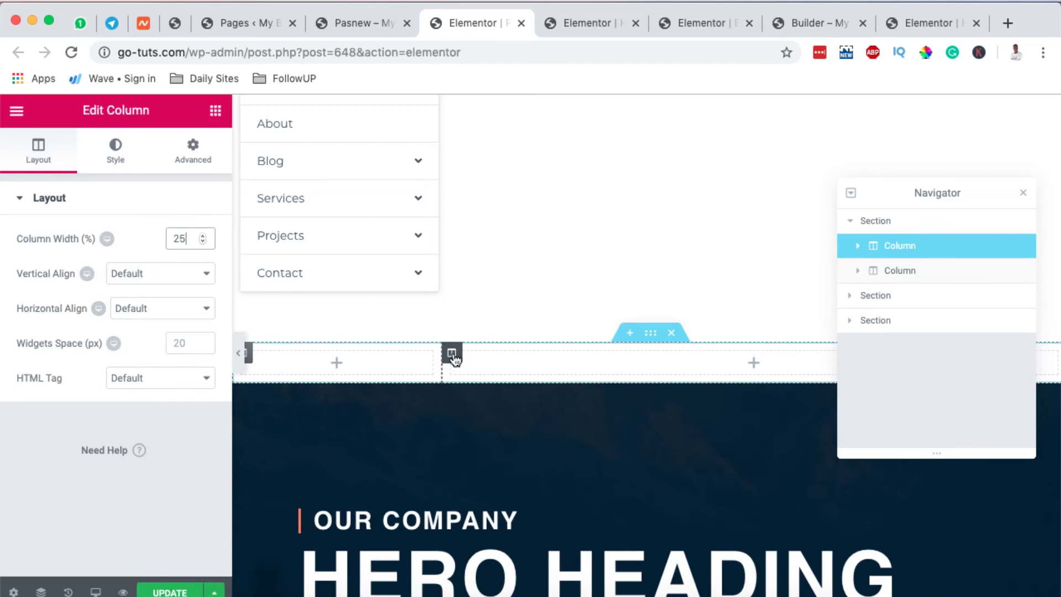
left_click(452, 353)
double_click(181, 237)
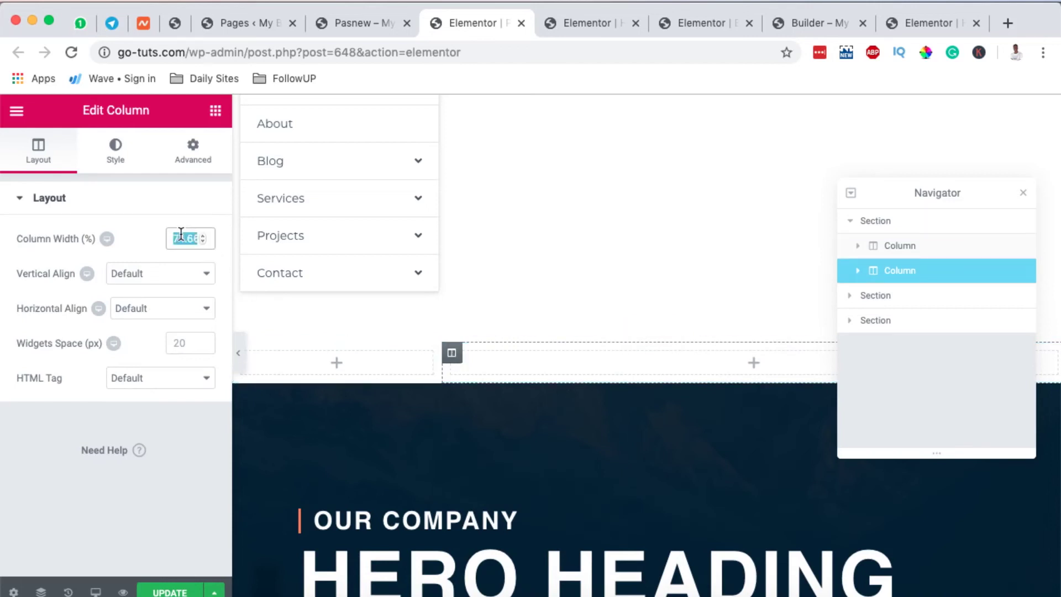
type("75")
Fill the 75% column with the heading "We make nature smile" and two paragraphs of placeholder text
scroll(626, 390, "down", 3)
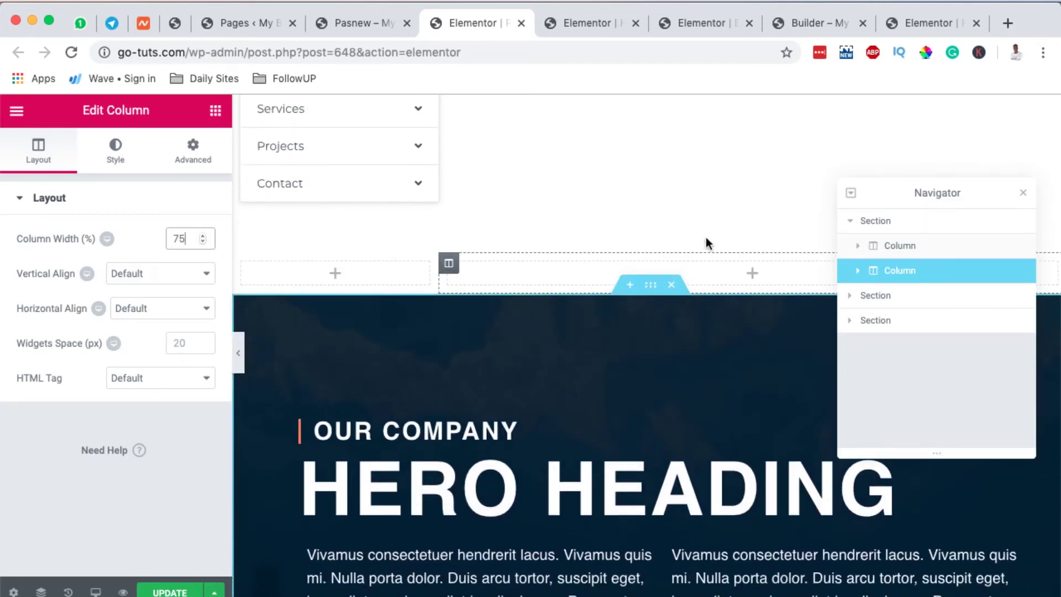
scroll(667, 410, "down", 8)
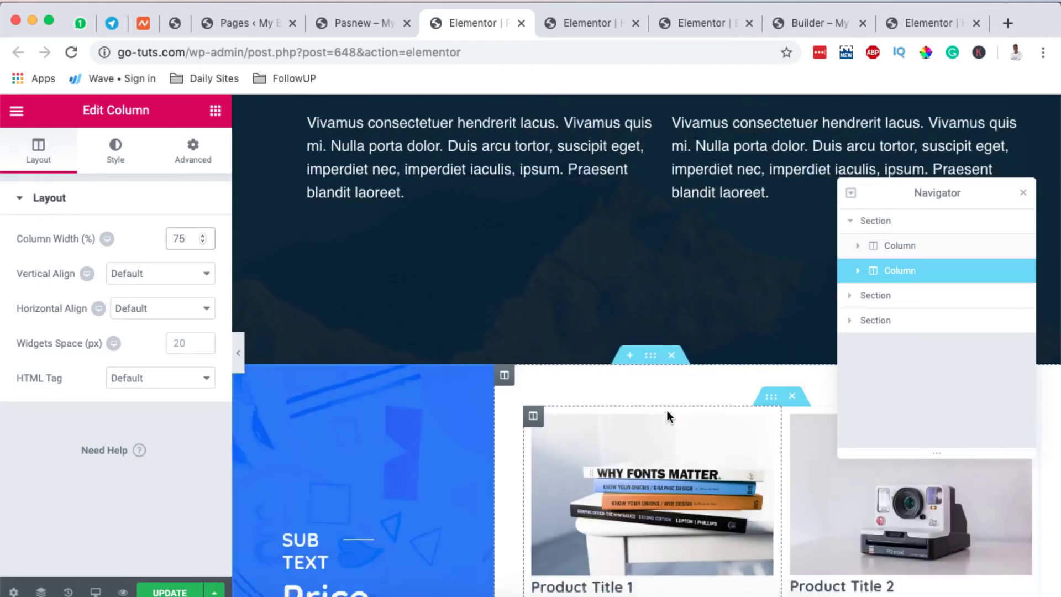
scroll(666, 410, "down", 4)
scroll(652, 276, "up", 10)
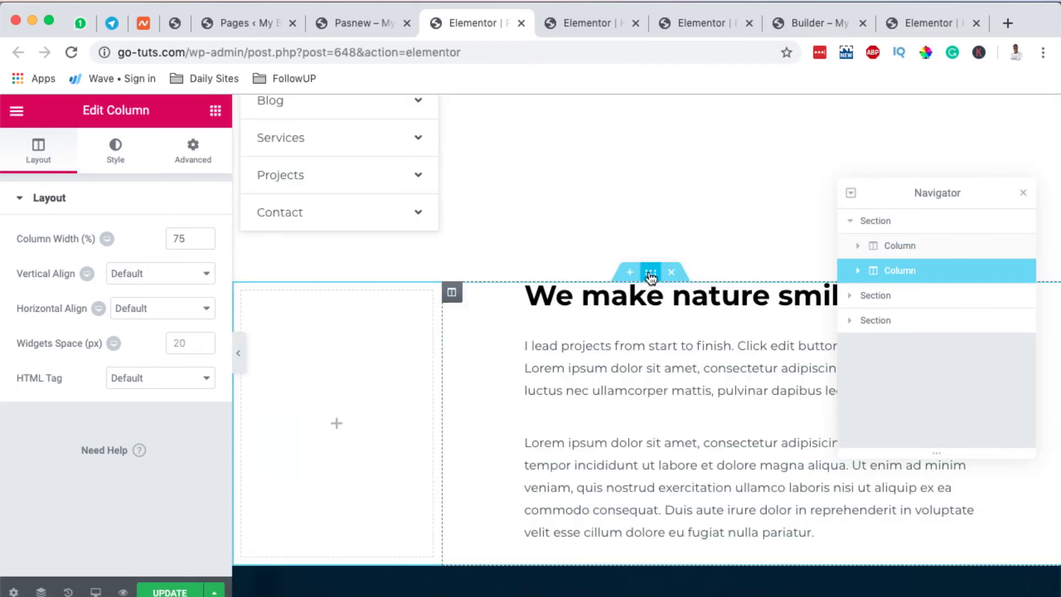
Set the new section's top margin to -350 px so its content moves up beside the vertical menu
left_click(651, 274)
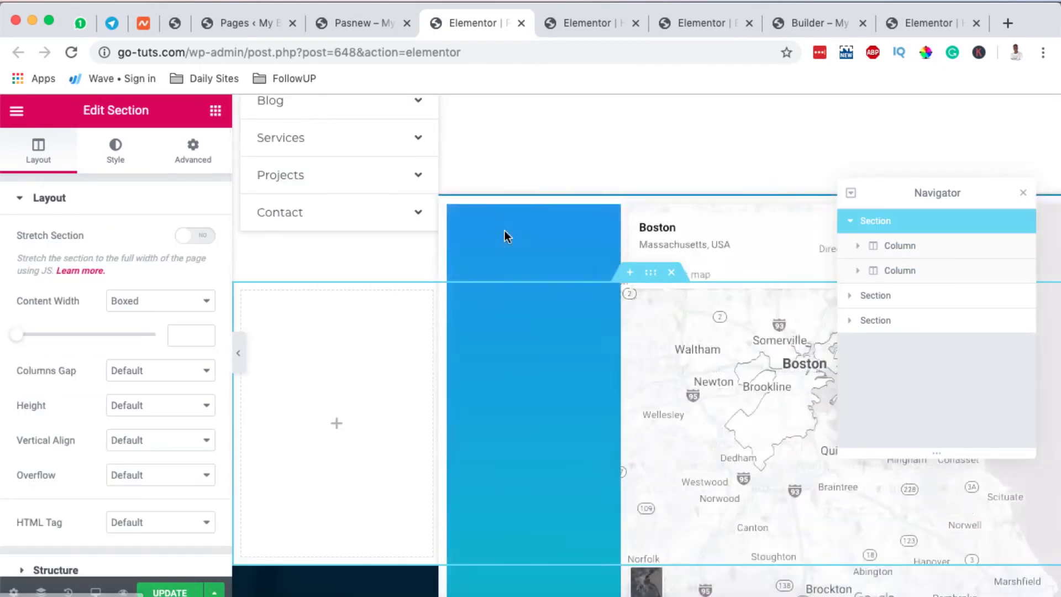
scroll(505, 231, "up", 3)
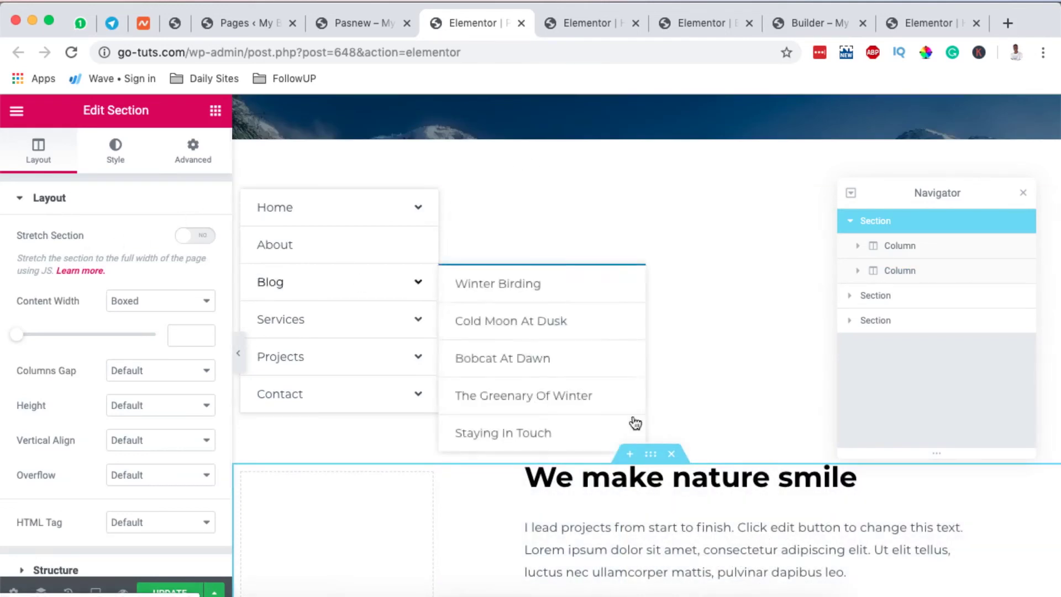
left_click(190, 141)
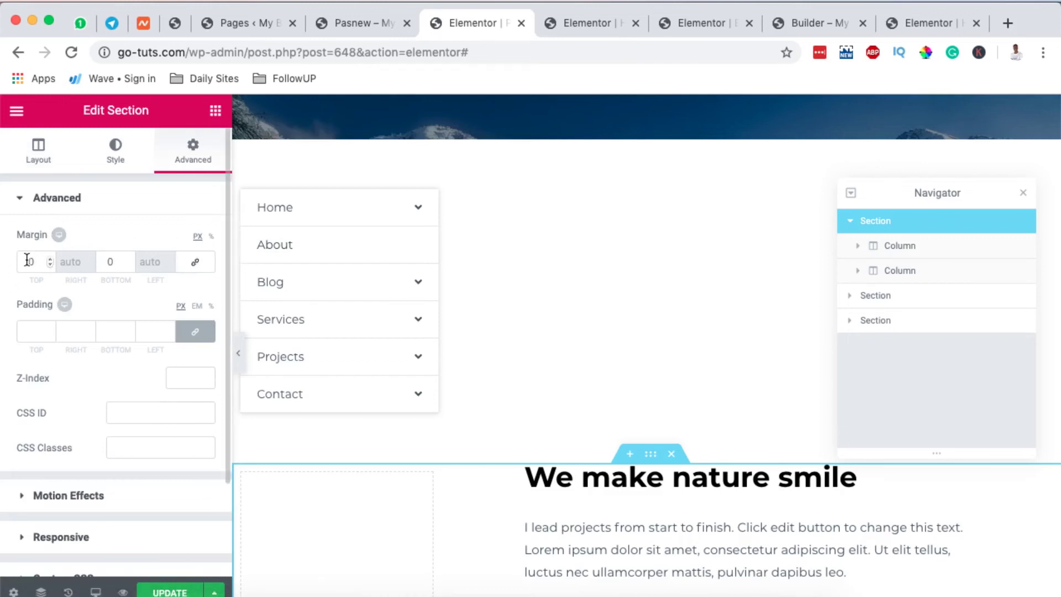
type("35")
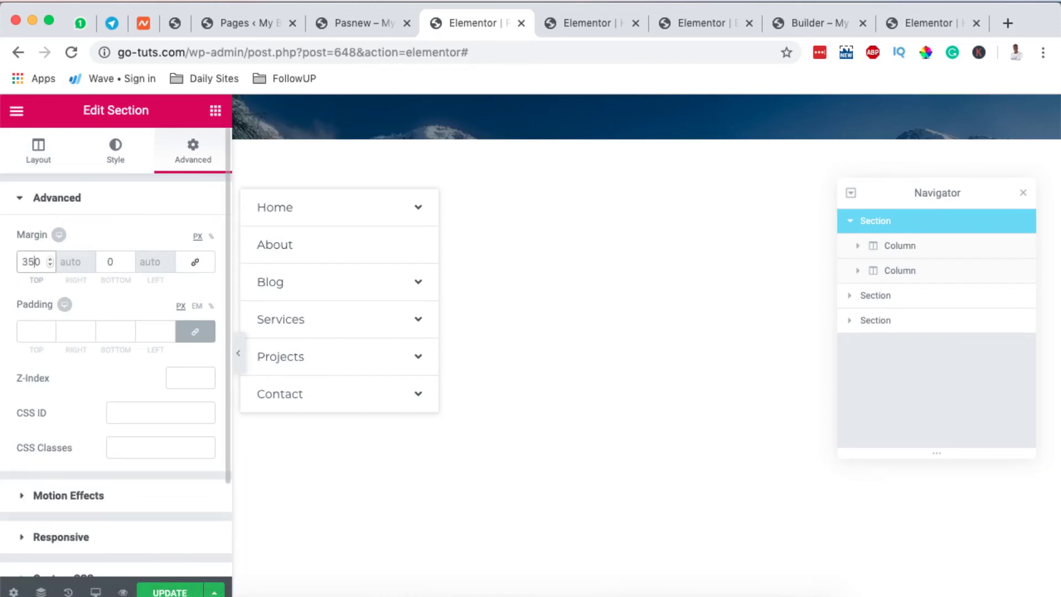
type("-")
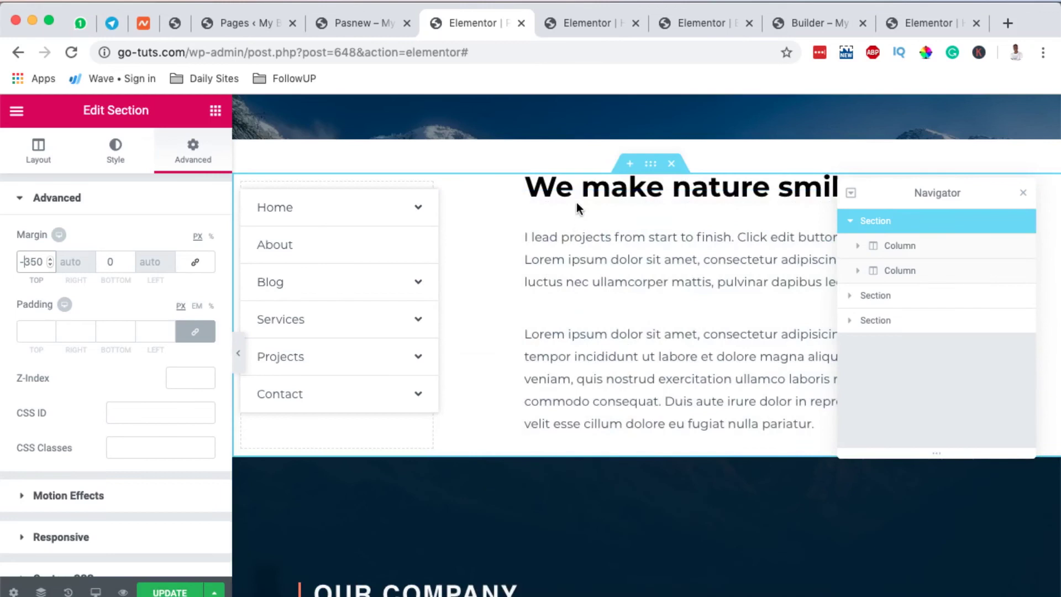
Check the section's placement under the Welcome banner, update the Pasnew page and preview the changes
scroll(612, 283, "up", 2)
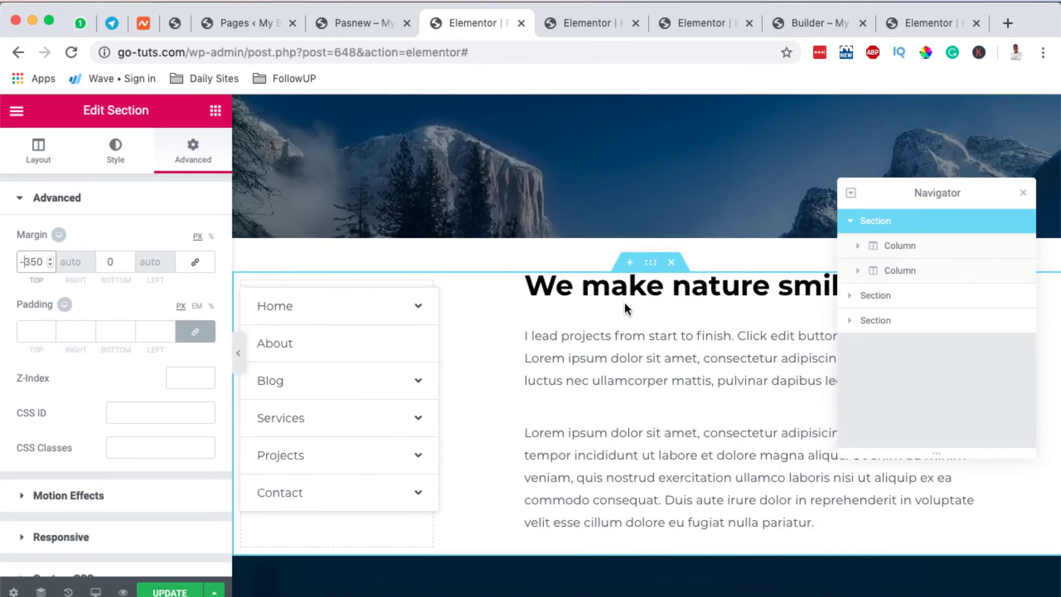
scroll(626, 308, "up", 4)
scroll(625, 302, "down", 3)
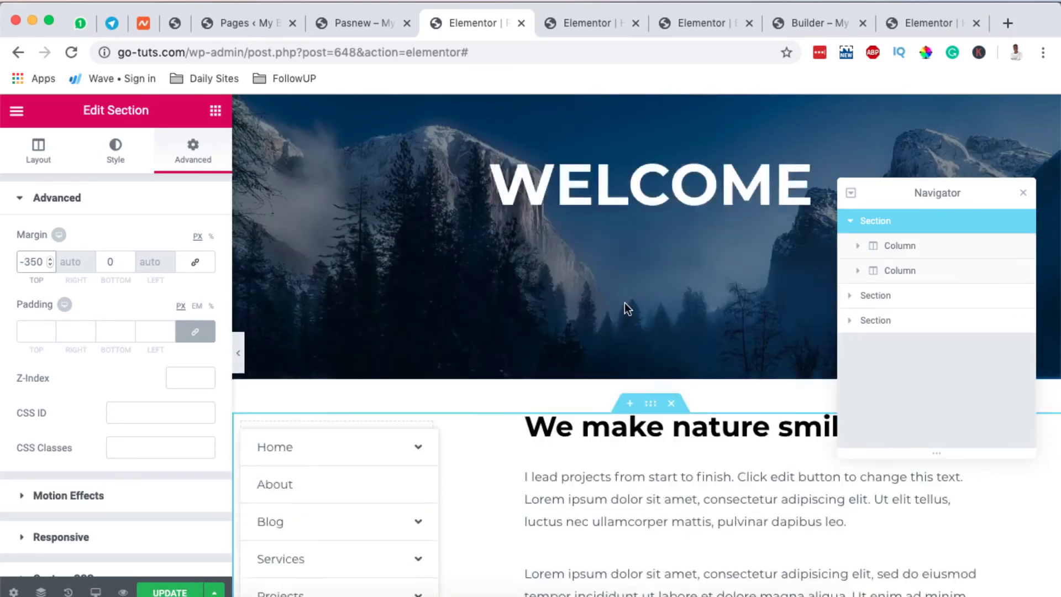
scroll(598, 495, "down", 6)
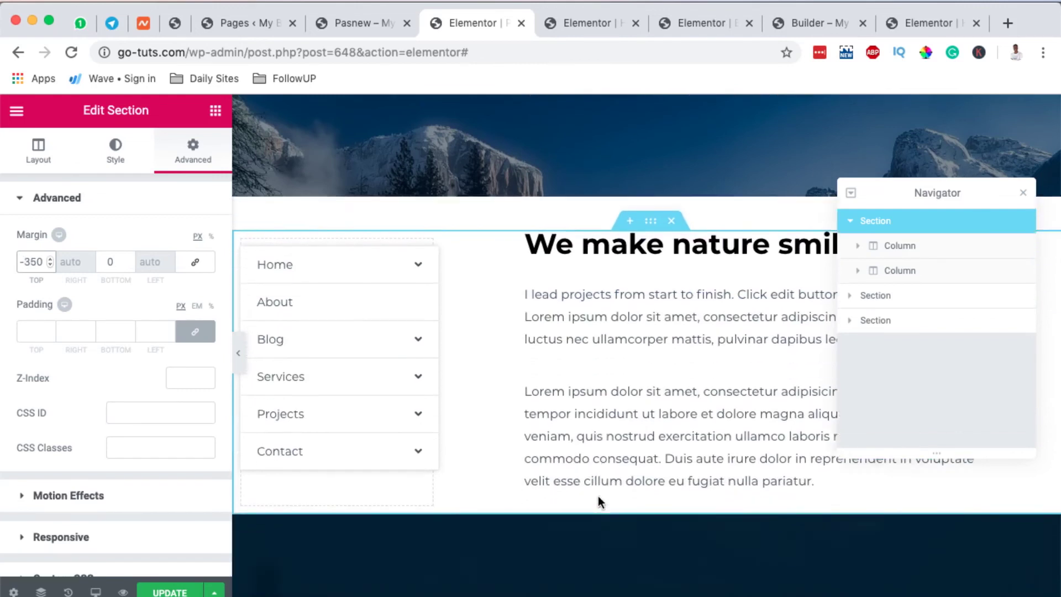
scroll(599, 496, "up", 6)
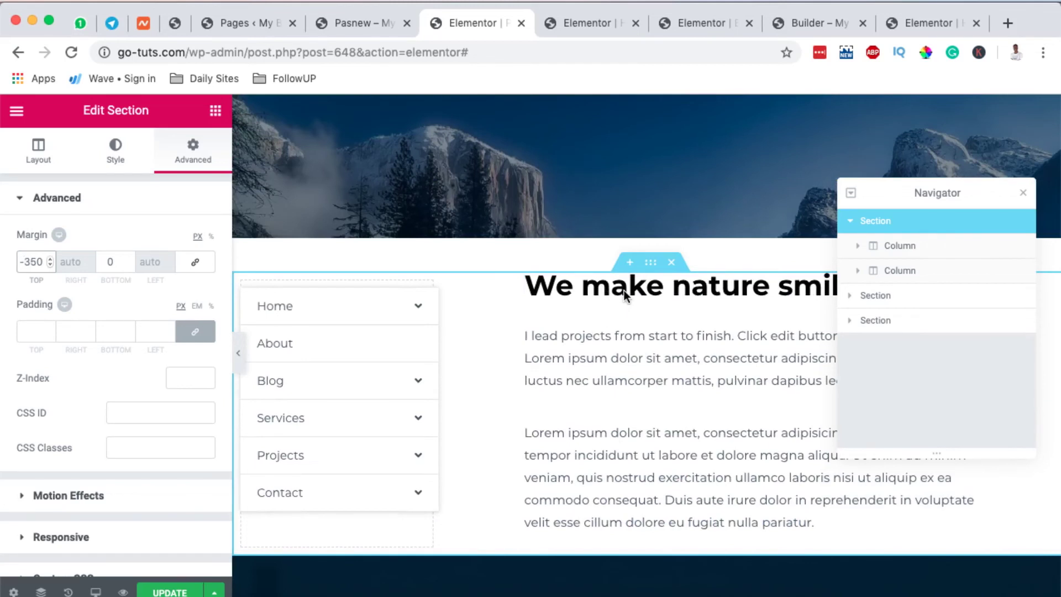
scroll(279, 315, "down", 2)
key("super+s")
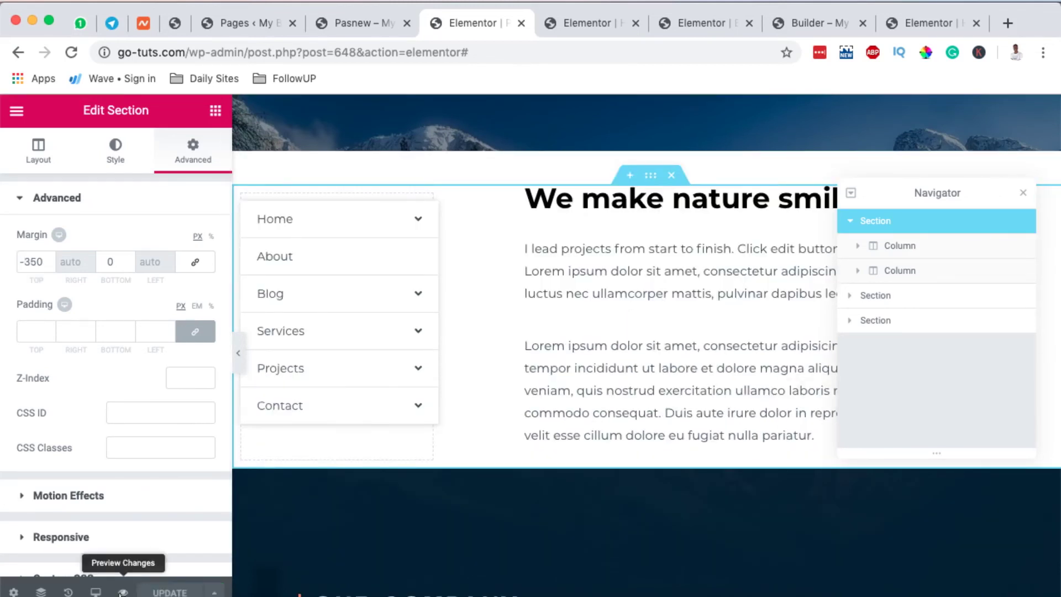
left_click(123, 592)
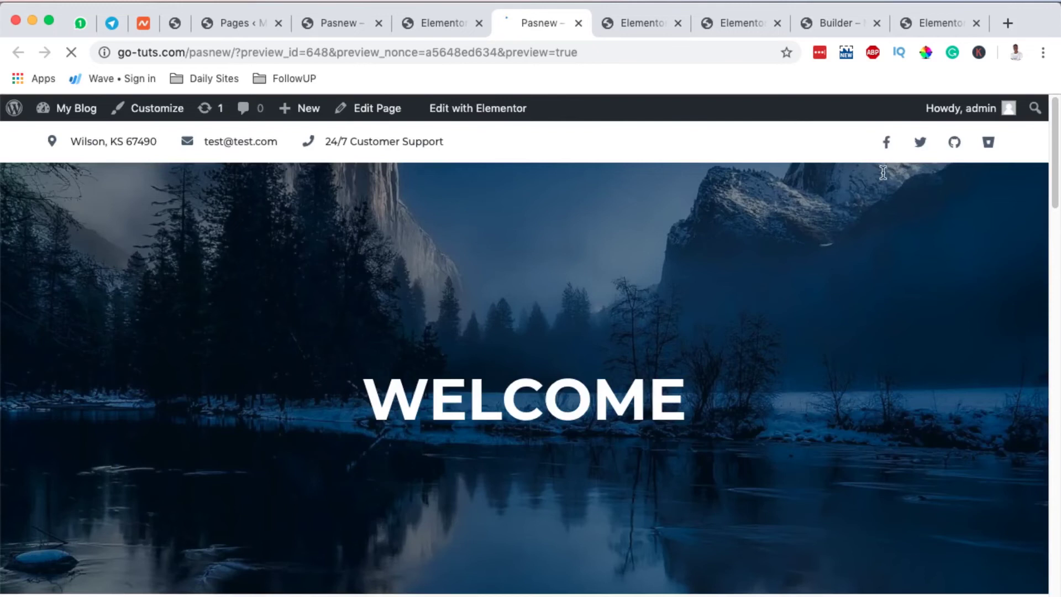
Examine the Pasnew preview, including the banner, the text beside the vertical menu and the hero and product sections below
scroll(476, 439, "down", 2)
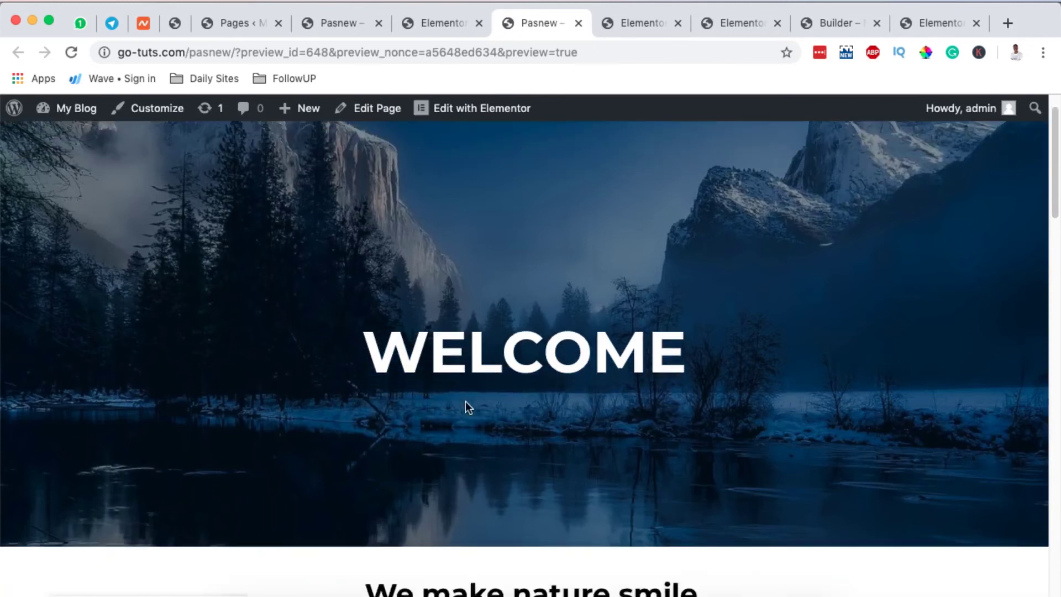
scroll(466, 404, "down", 8)
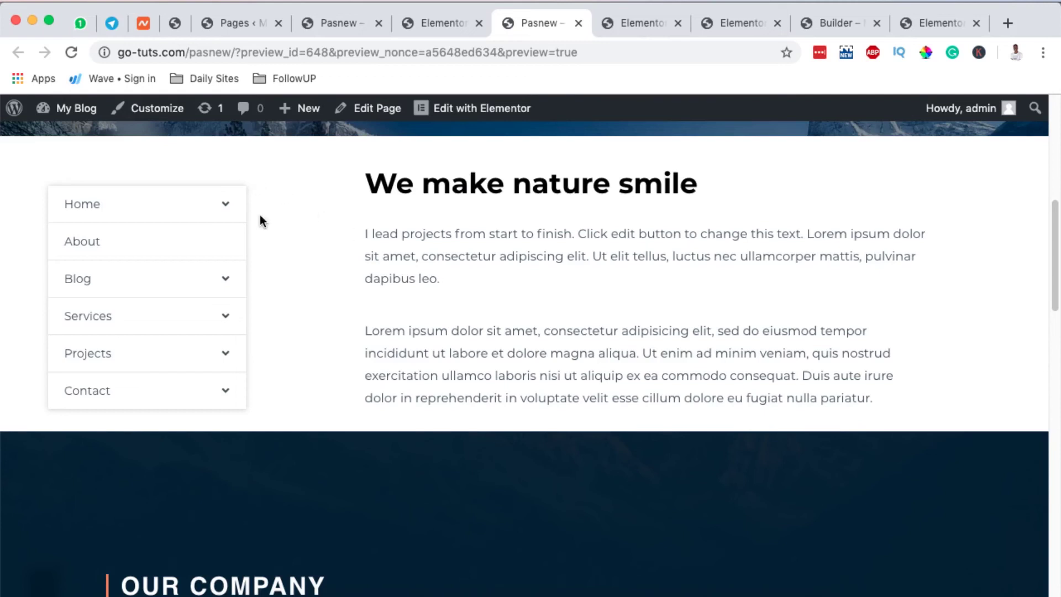
scroll(305, 469, "down", 12)
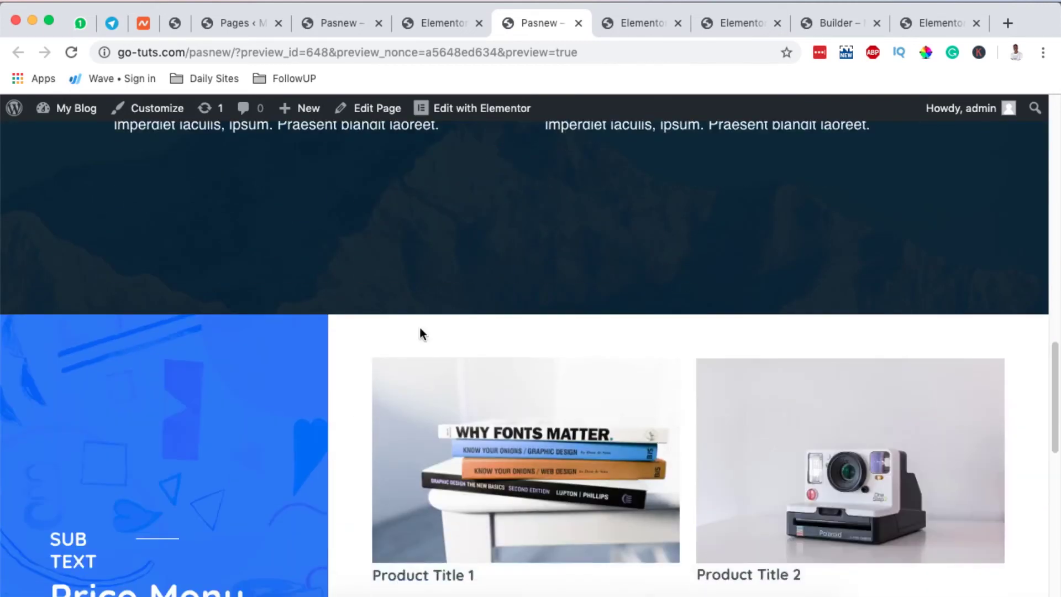
scroll(408, 164, "down", 7)
scroll(407, 164, "up", 20)
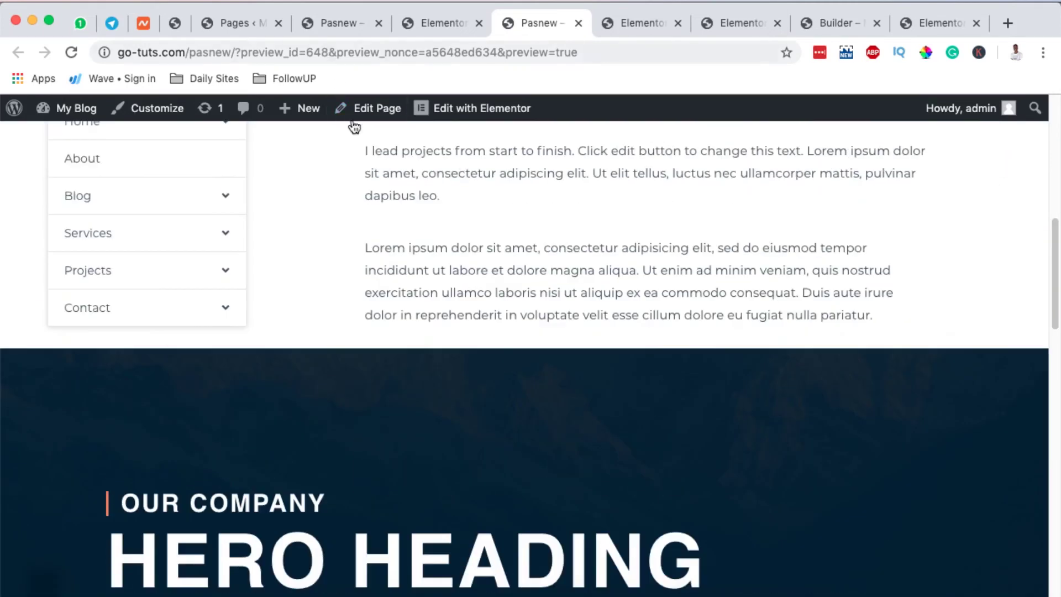
scroll(402, 264, "down", 5)
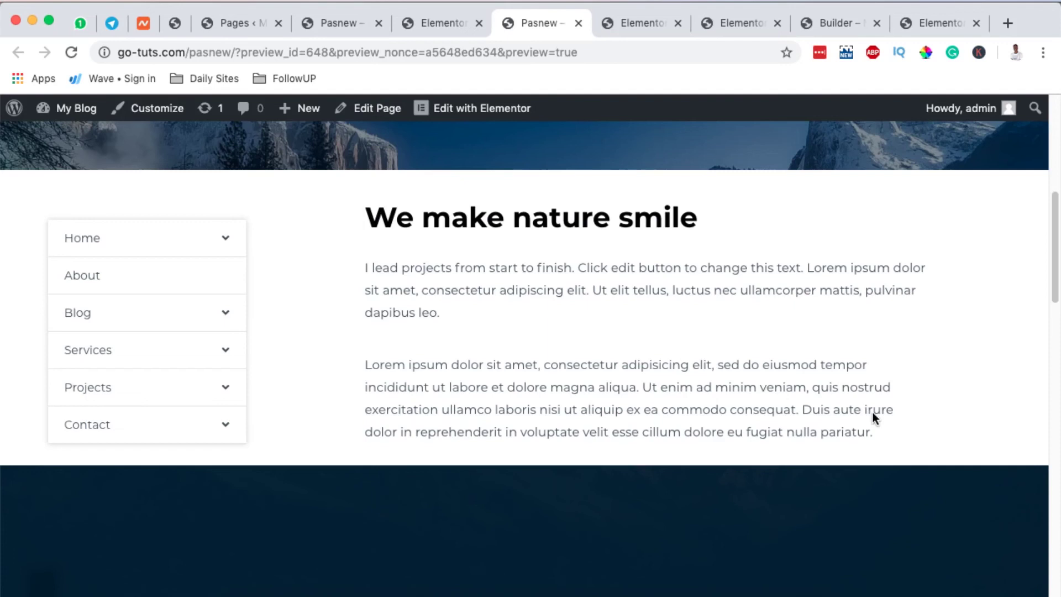
scroll(874, 413, "up", 4)
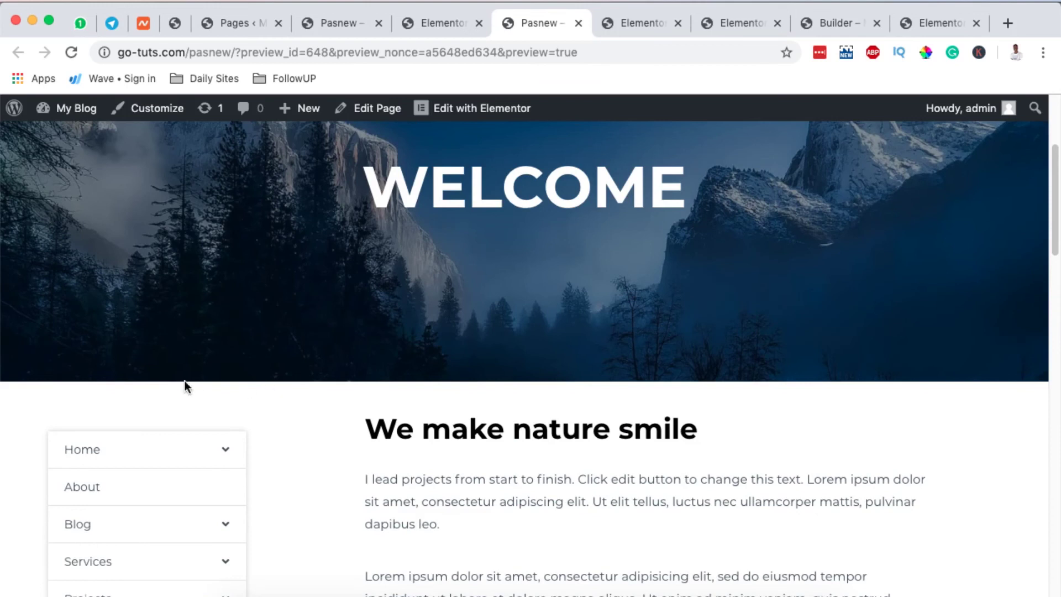
scroll(381, 397, "up", 3)
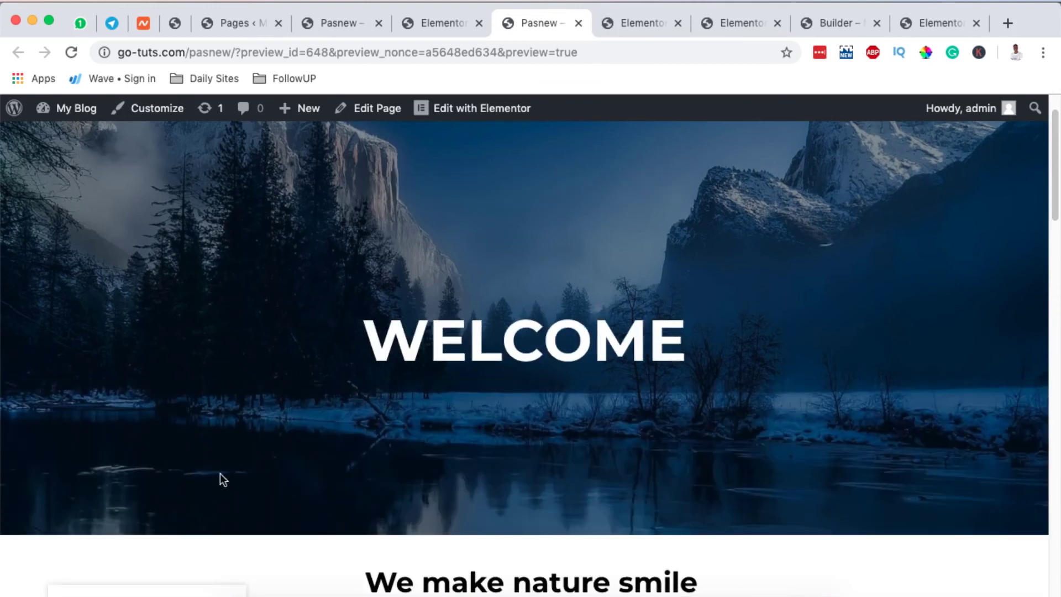
scroll(177, 560, "down", 2)
scroll(221, 277, "down", 6)
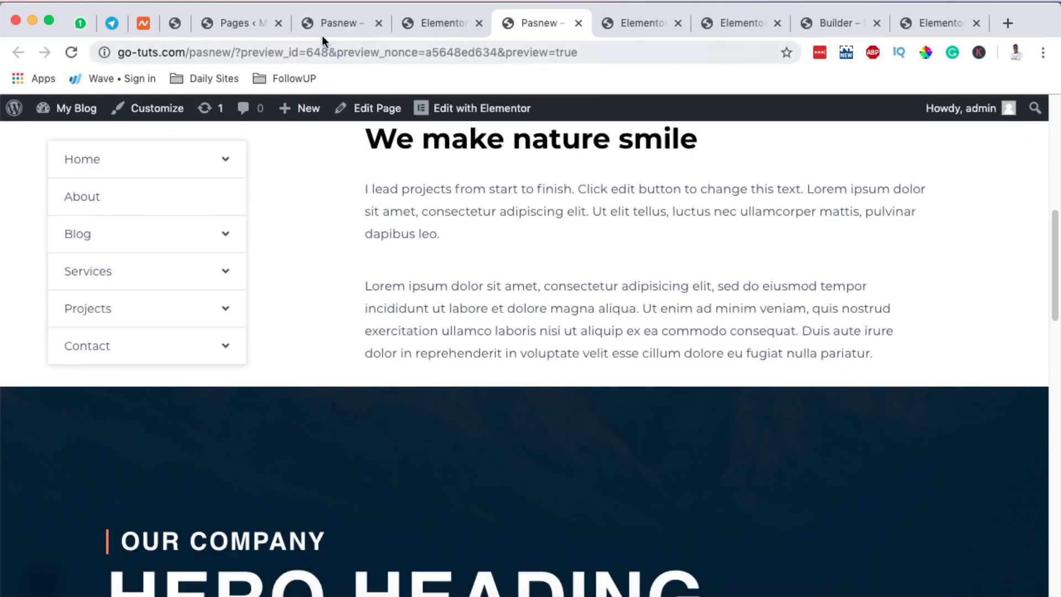
View the Builder and Pasnew pages in new tabs from the Pages list and switch to the live Builder page
left_click(243, 27)
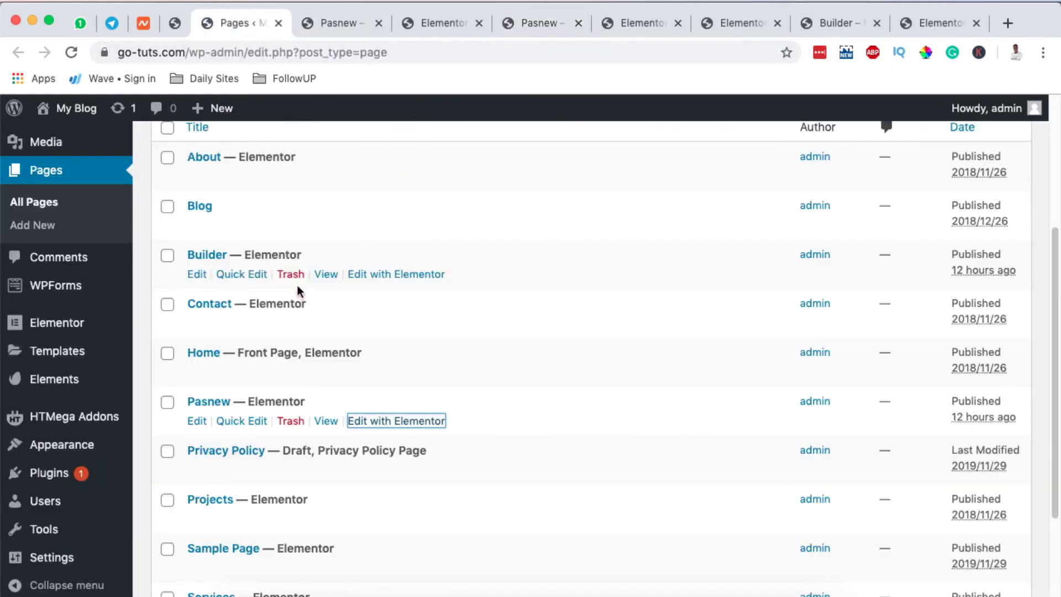
left_click(327, 274, "super")
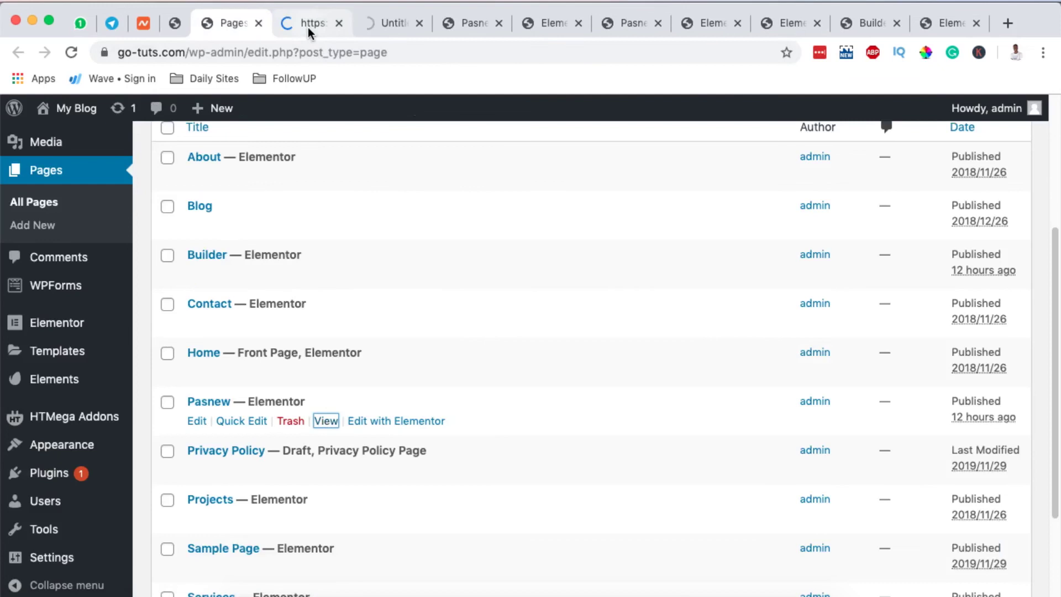
left_click(307, 28)
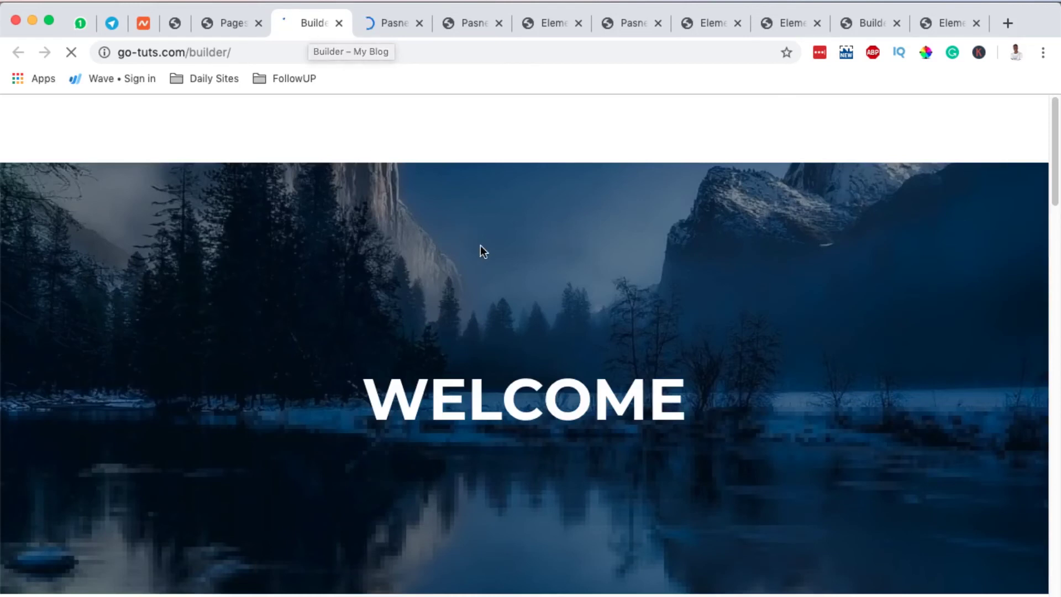
Examine the vertical menu beside the We make nature smile text on the Builder page and view the Home item's hero mega menu
scroll(481, 247, "down", 8)
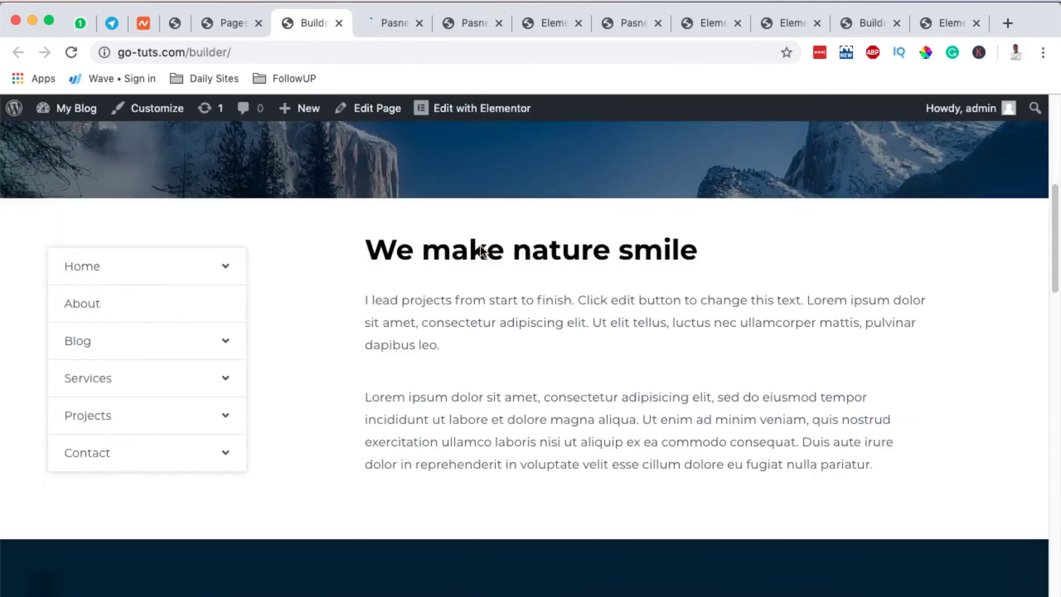
scroll(481, 247, "down", 1)
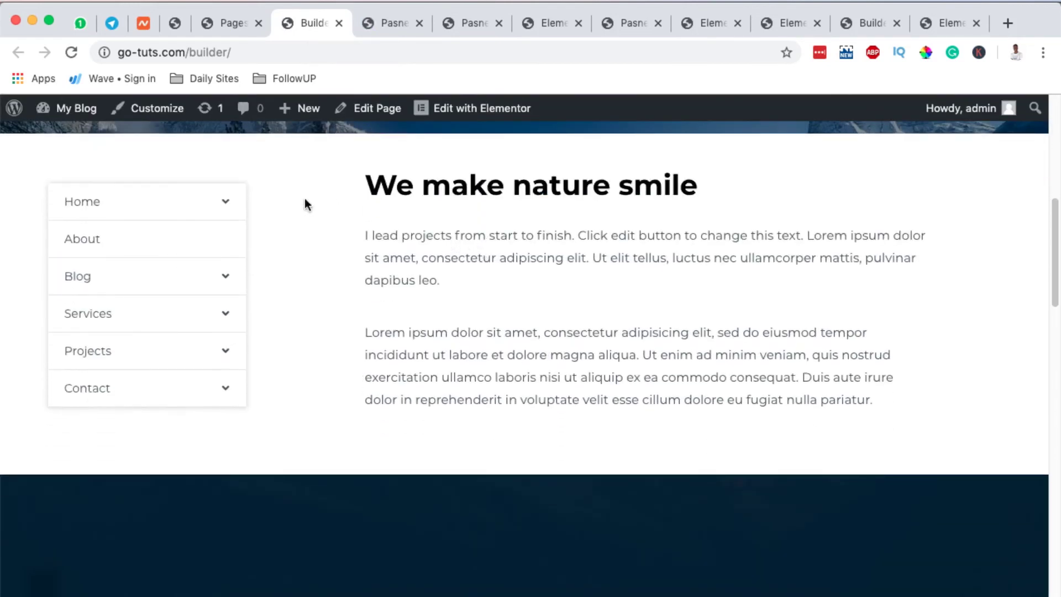
mouse_move(225, 204)
scroll(459, 406, "down", 5)
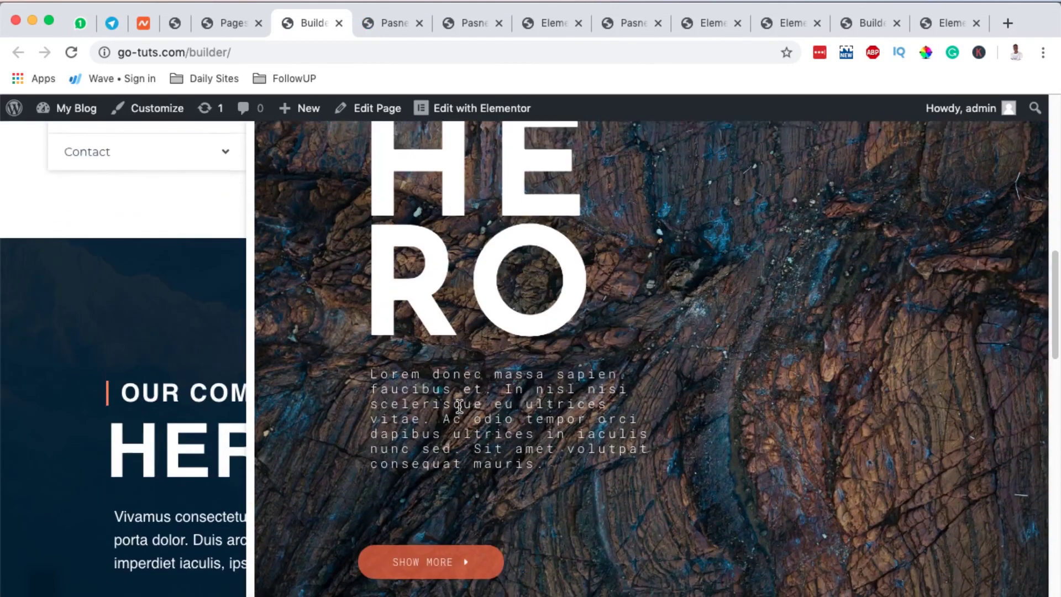
scroll(459, 406, "up", 6)
scroll(459, 406, "up", 2)
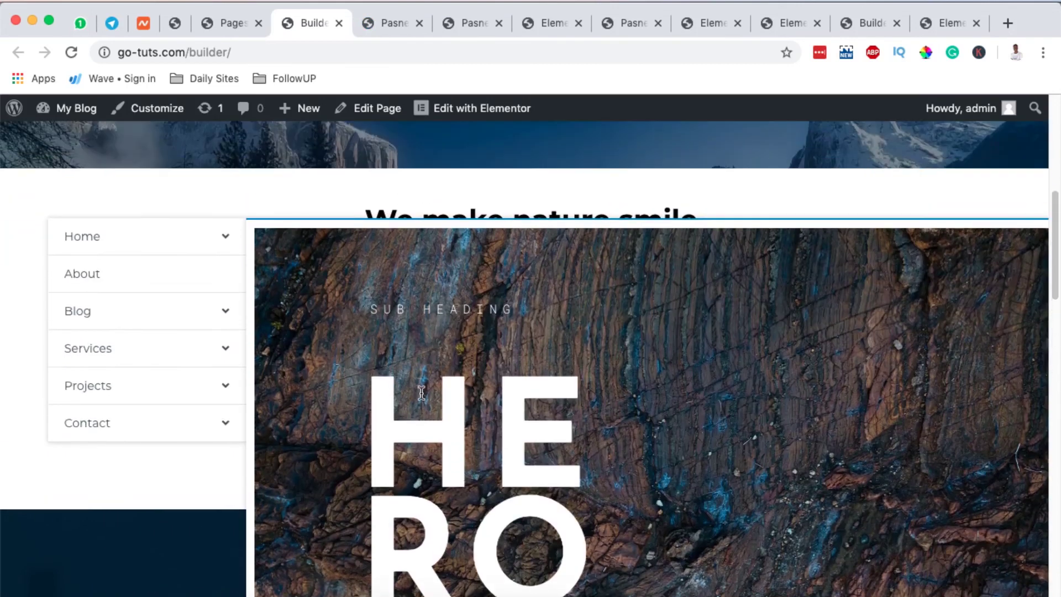
Inspect the Blog item's post submenu and the Services item's Price Menu mega menu down to its product service entries
mouse_move(207, 316)
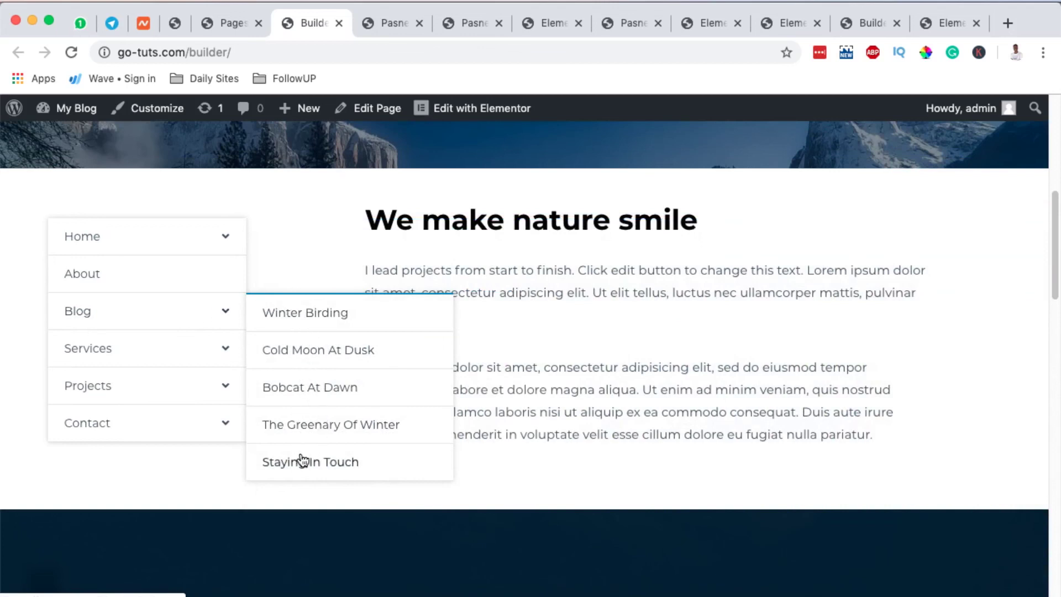
mouse_move(221, 343)
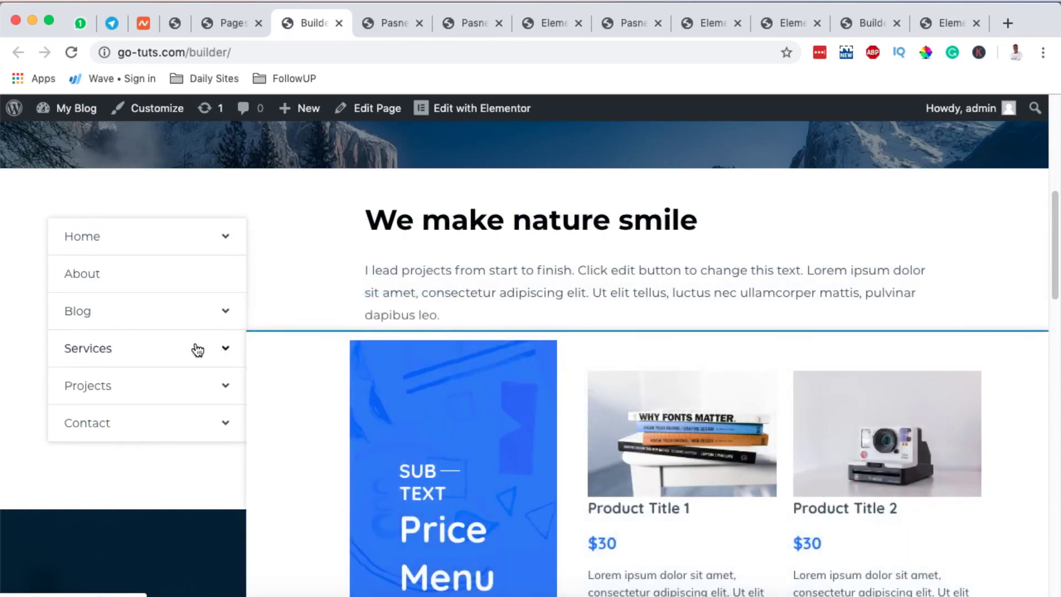
scroll(445, 420, "down", 5)
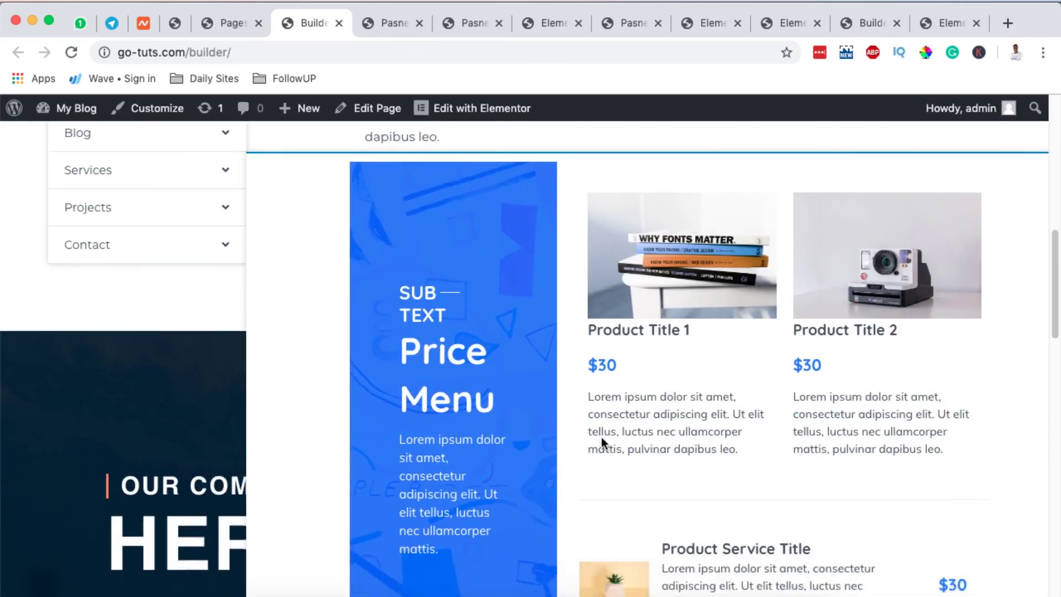
scroll(641, 469, "down", 4)
scroll(668, 387, "up", 1)
scroll(632, 459, "down", 5)
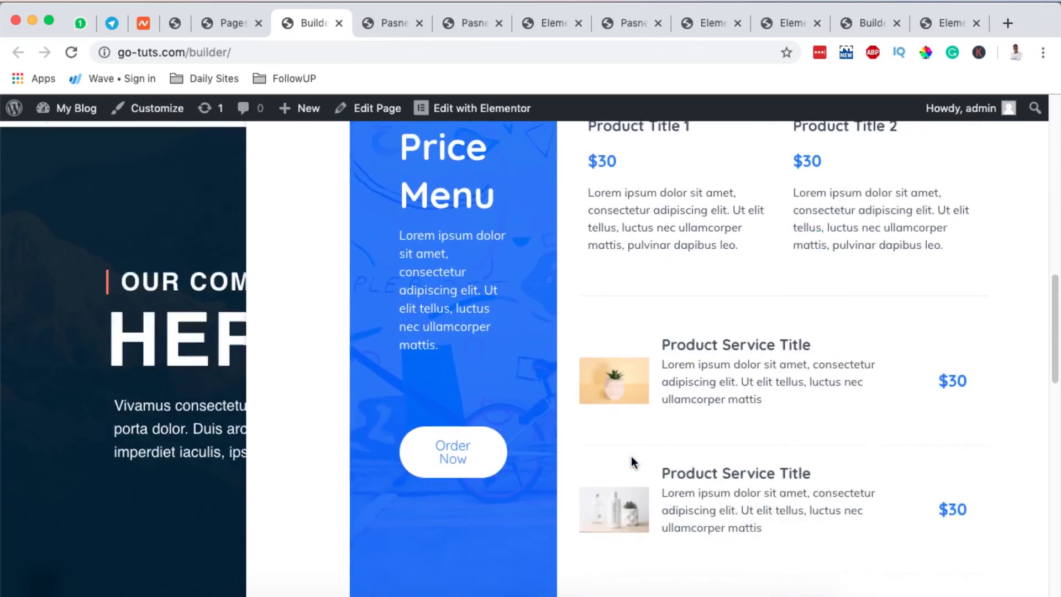
scroll(632, 459, "up", 8)
scroll(632, 457, "up", 1)
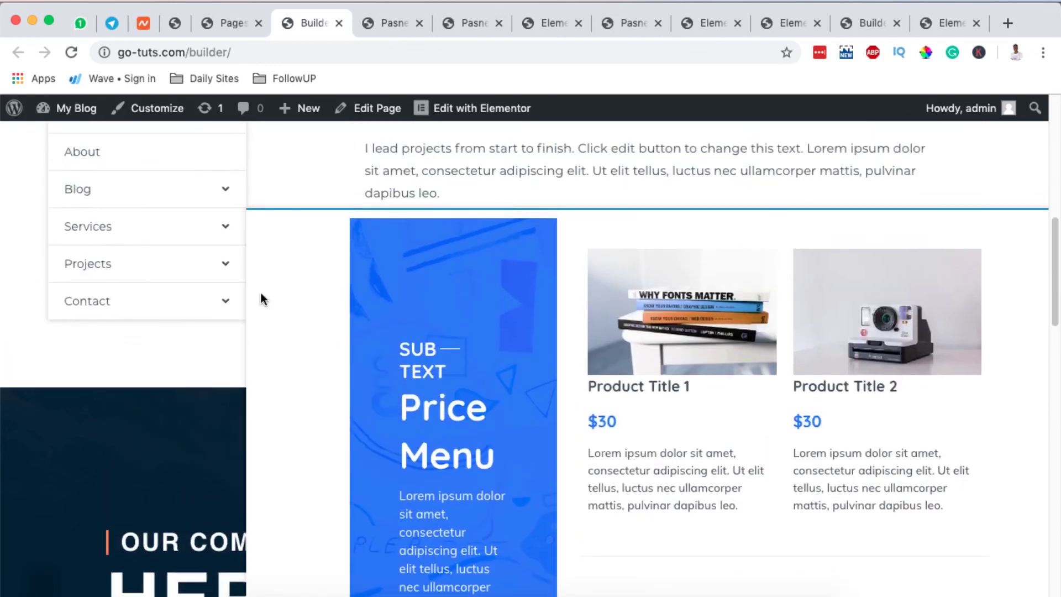
View the Projects item's FAQ mega menu and test its question toggles, starting with Question #1
scroll(564, 469, "down", 6)
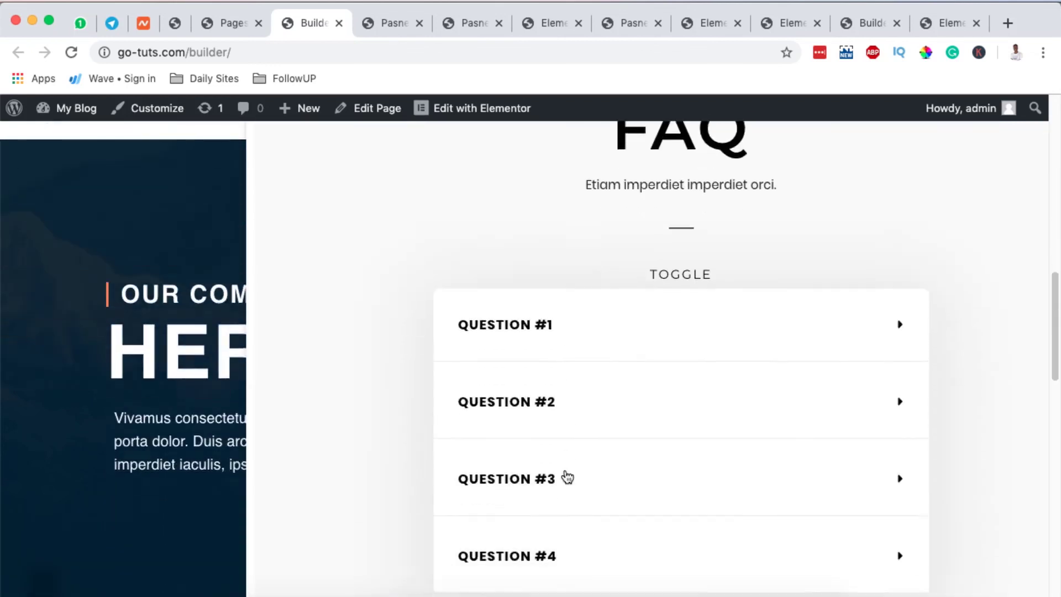
scroll(567, 477, "down", 3)
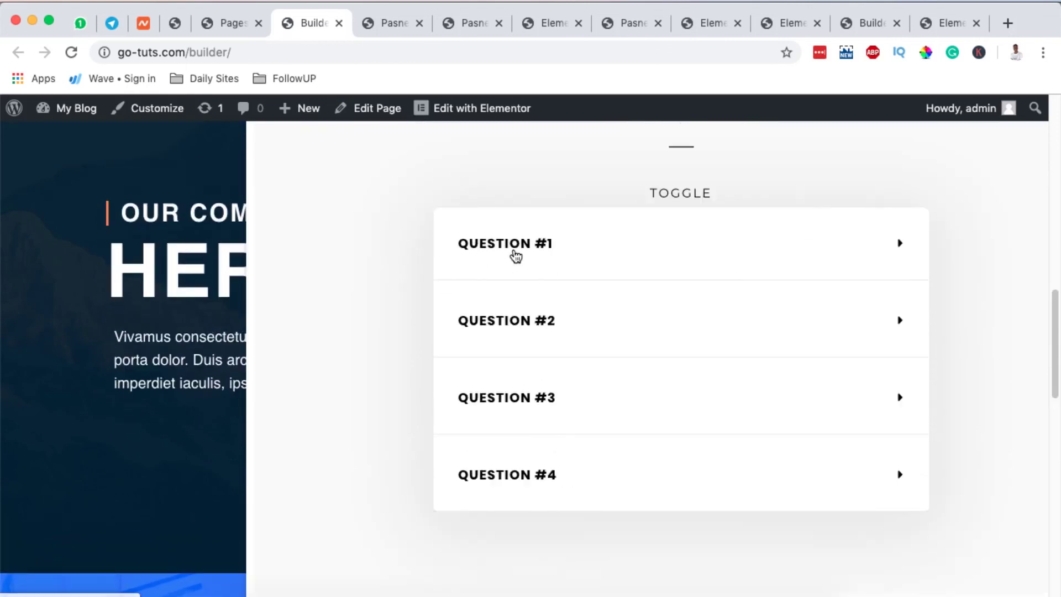
left_click(517, 252)
left_click(558, 424)
scroll(616, 361, "up", 5)
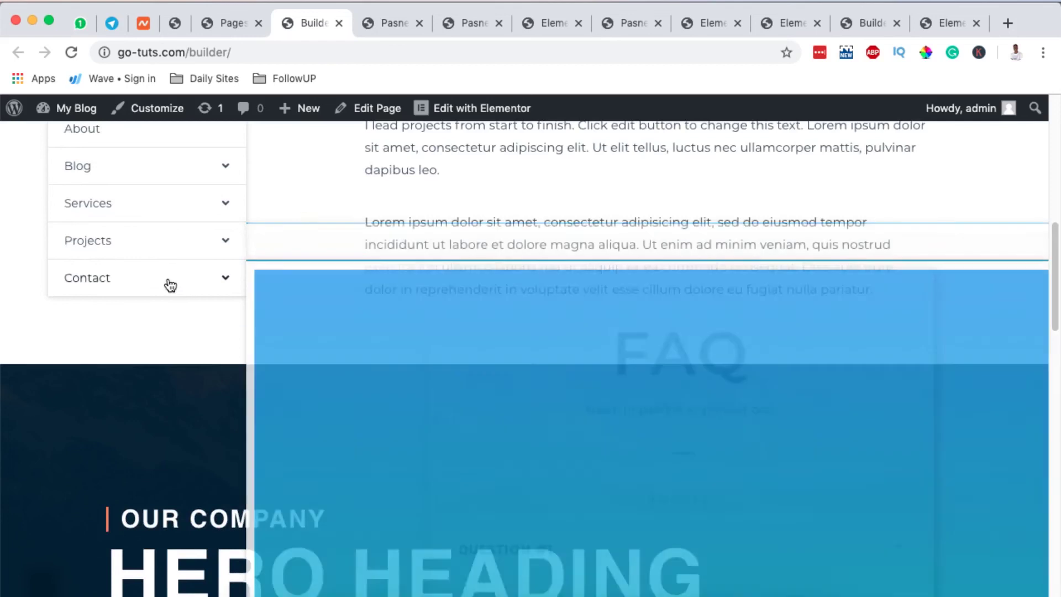
Inspect the Contact item's map mega menu, then review the Builder page back up to the Welcome banner
scroll(480, 387, "down", 2)
scroll(480, 390, "down", 4)
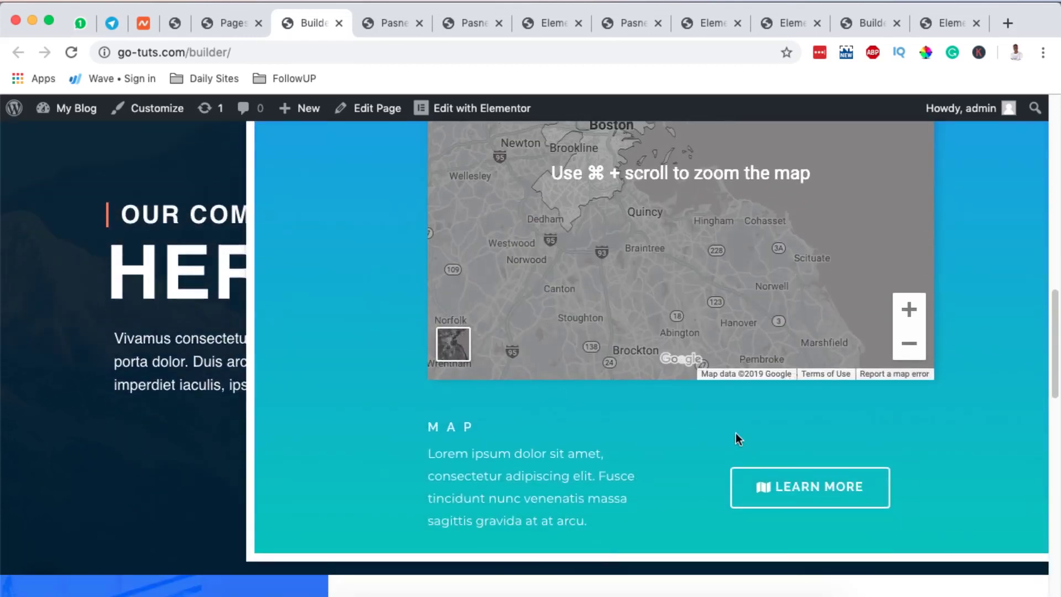
scroll(735, 432, "up", 10)
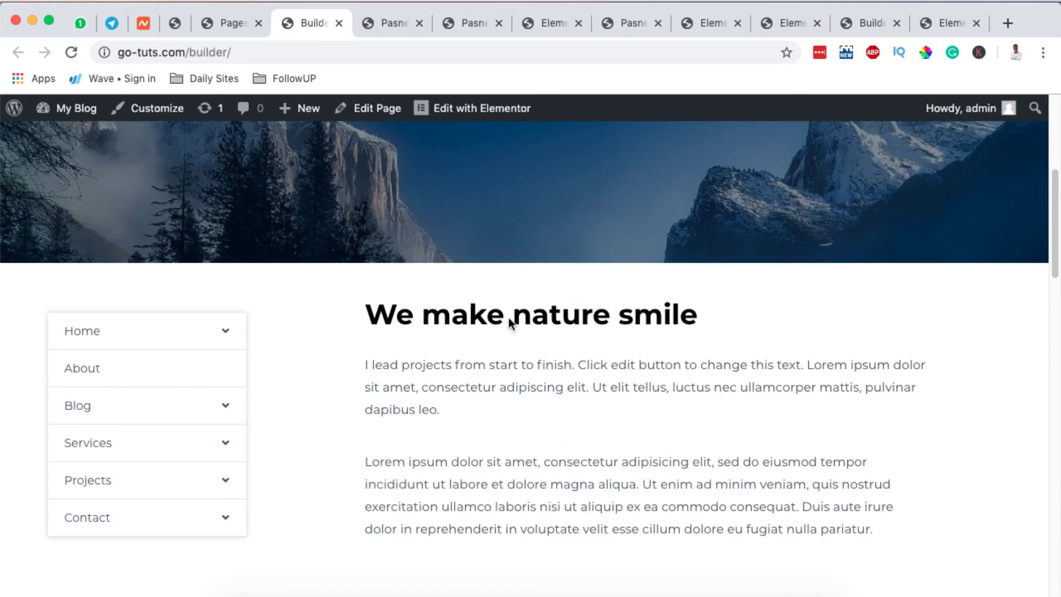
scroll(509, 317, "up", 5)
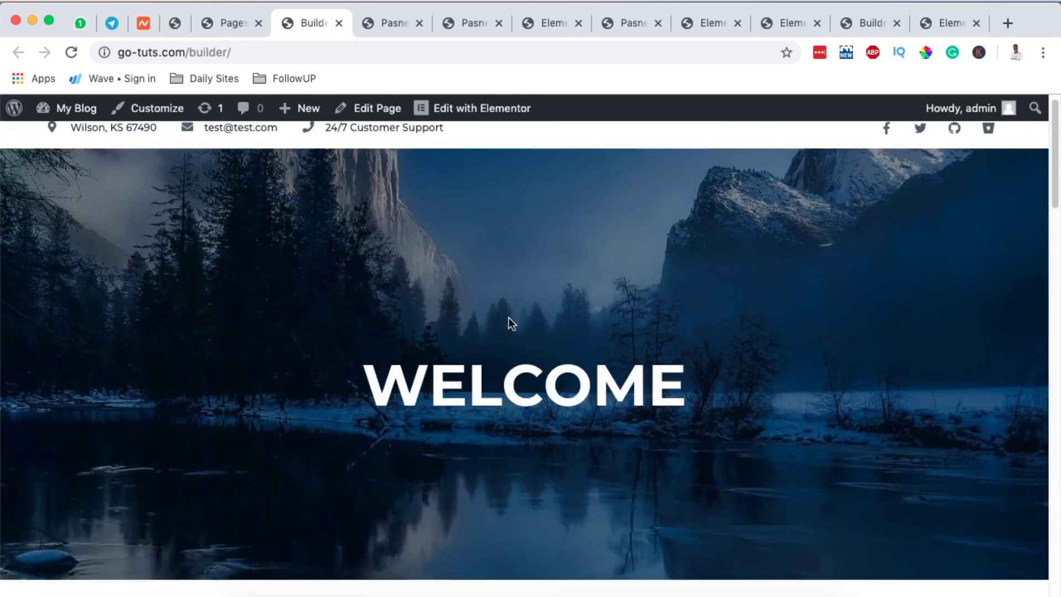